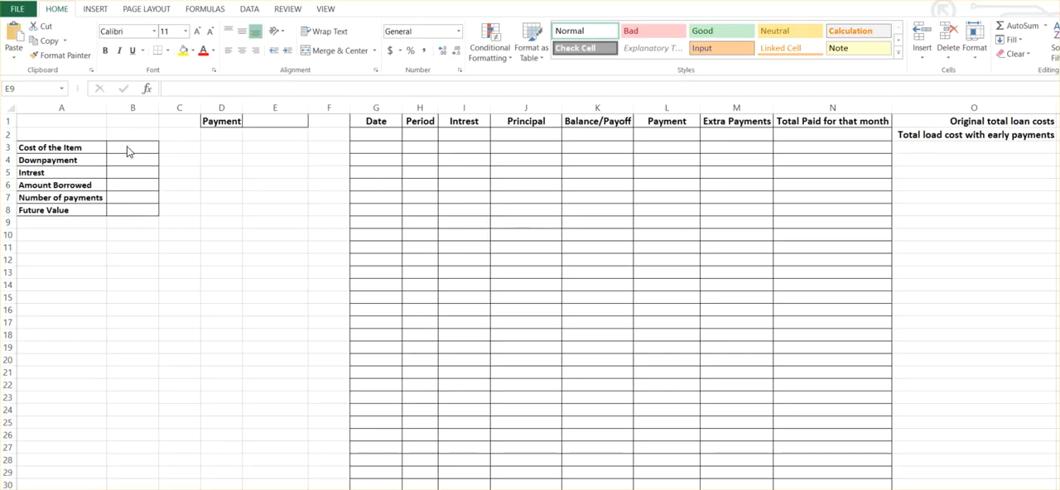
# Enter a PMT formula in the Payment cell E1 with rate .05/12, 60 periods, present value 15000, future value 0 and type 0.
pyautogui.press('Up')
pyautogui.press('Up')
pyautogui.press('Up')
pyautogui.press('Up')
pyautogui.press('Up')
pyautogui.press('Up')
pyautogui.press('Up')
pyautogui.press('Up')
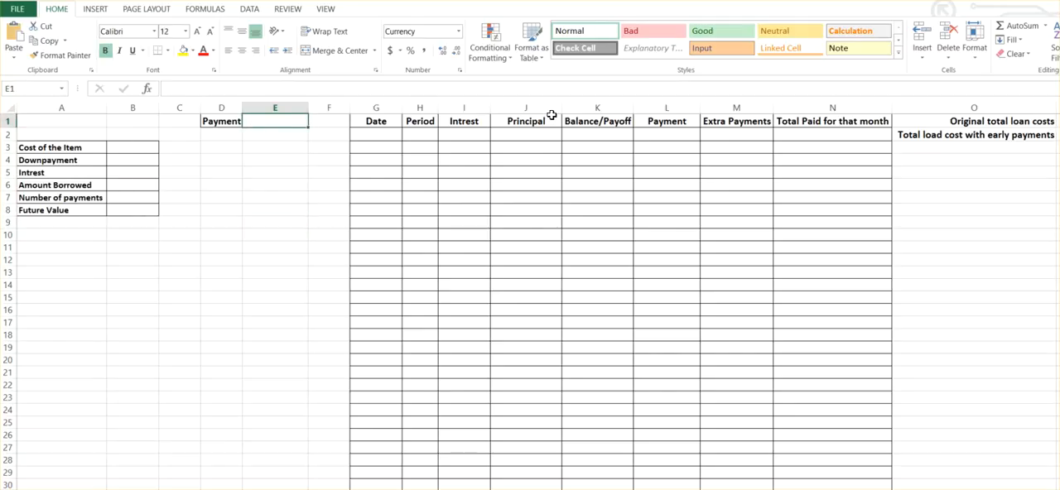
pyautogui.write('=')
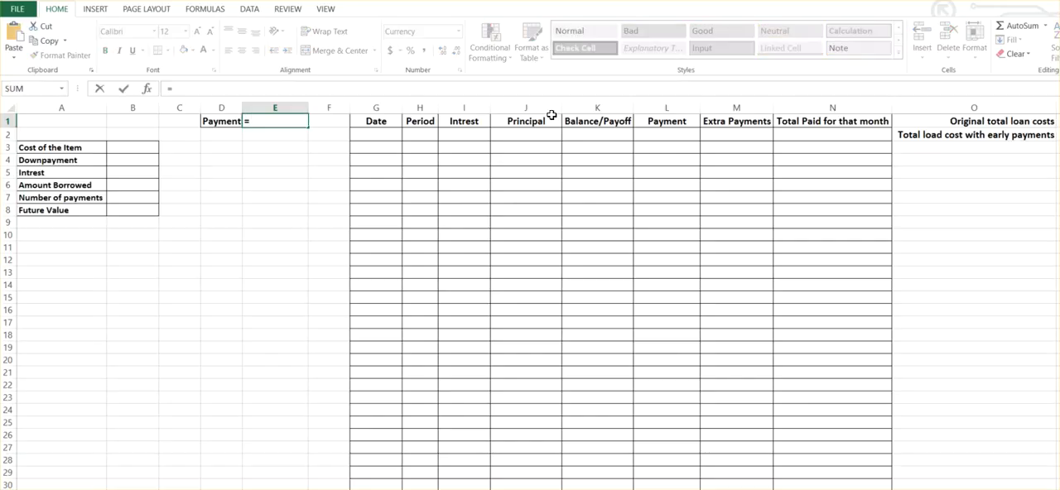
pyautogui.write('pmt')
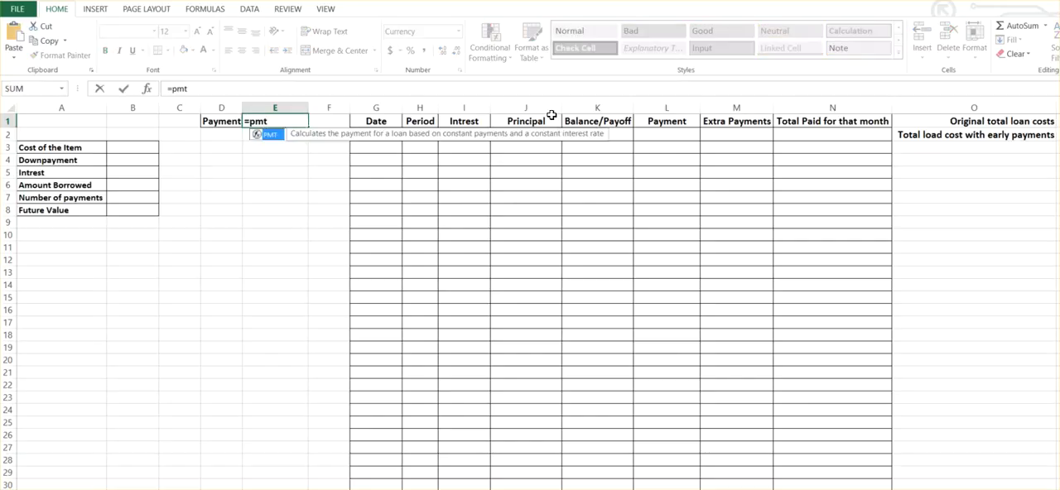
pyautogui.write('(')
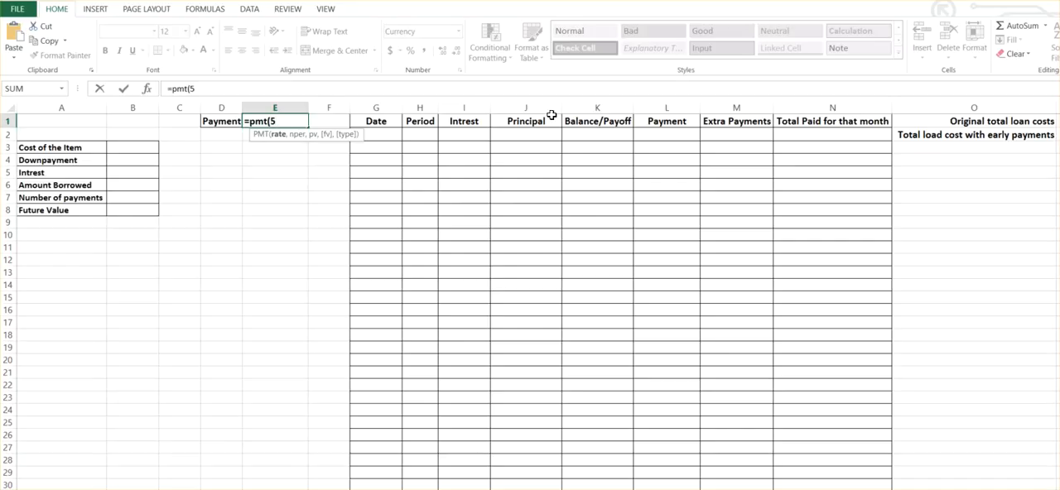
pyautogui.write('.05/12,')
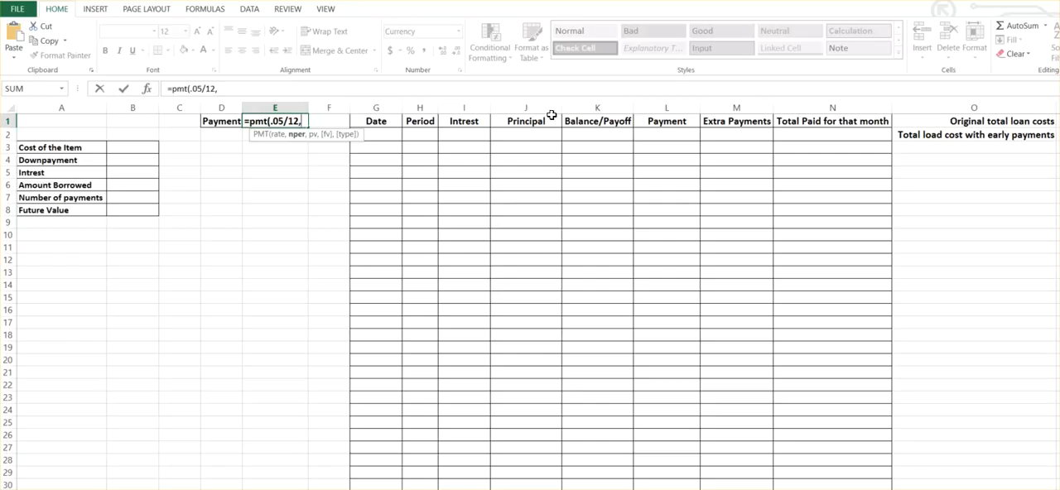
pyautogui.write('60,15000')
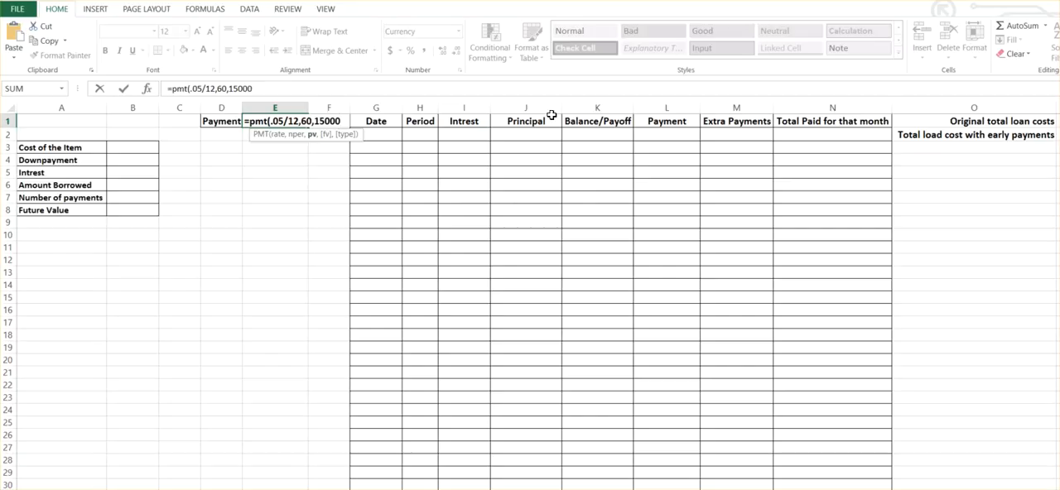
pyautogui.write(',0,')
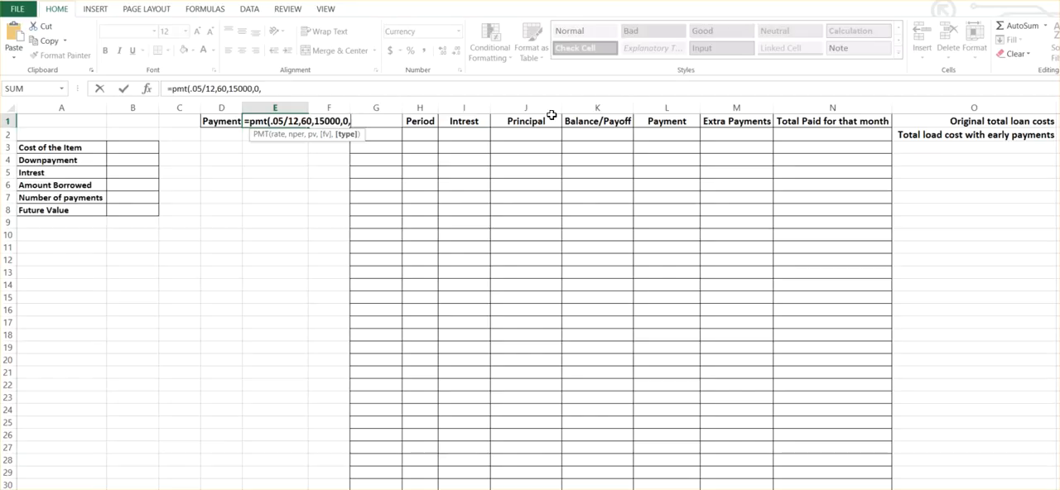
pyautogui.write('0)')
pyautogui.press('Return')
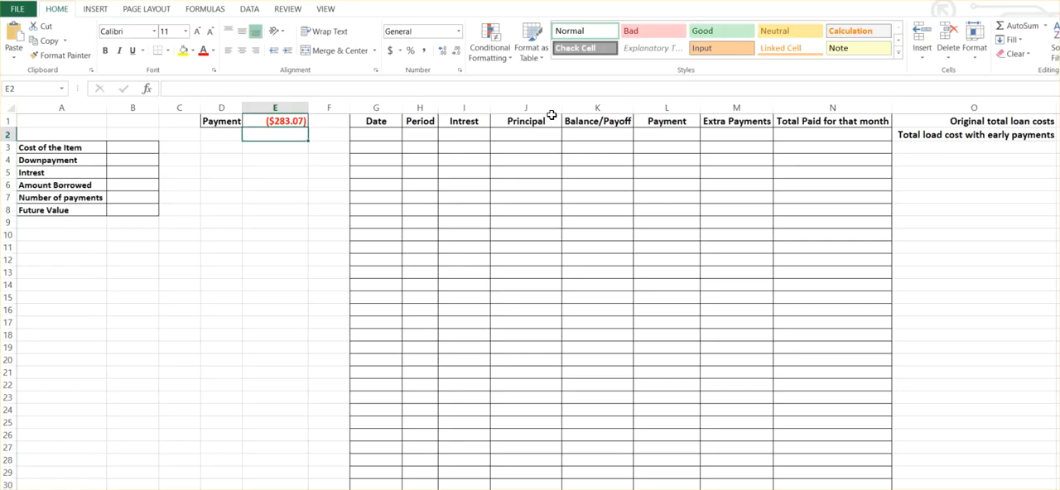
# Multiply the PMT formula in E1 by -1 to make the payment positive.
pyautogui.click(291, 121)
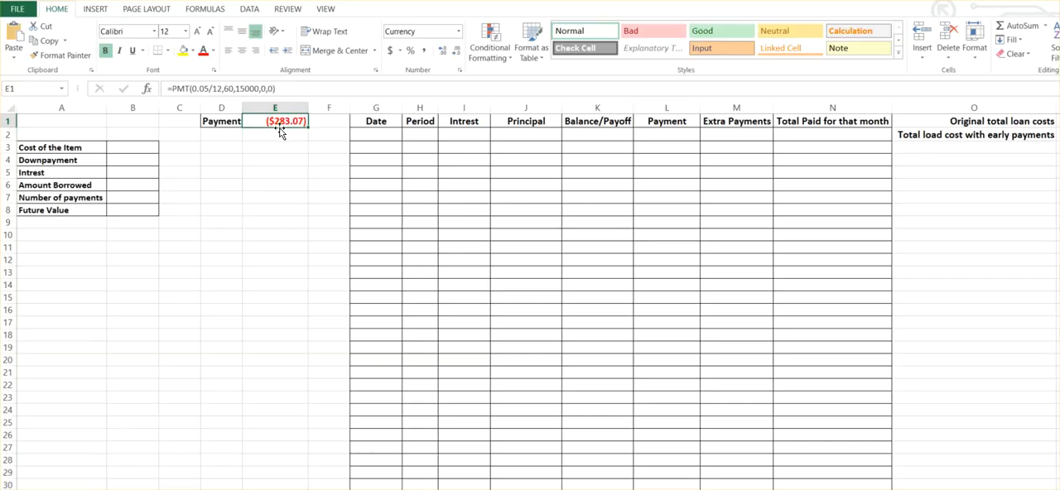
pyautogui.click(294, 92)
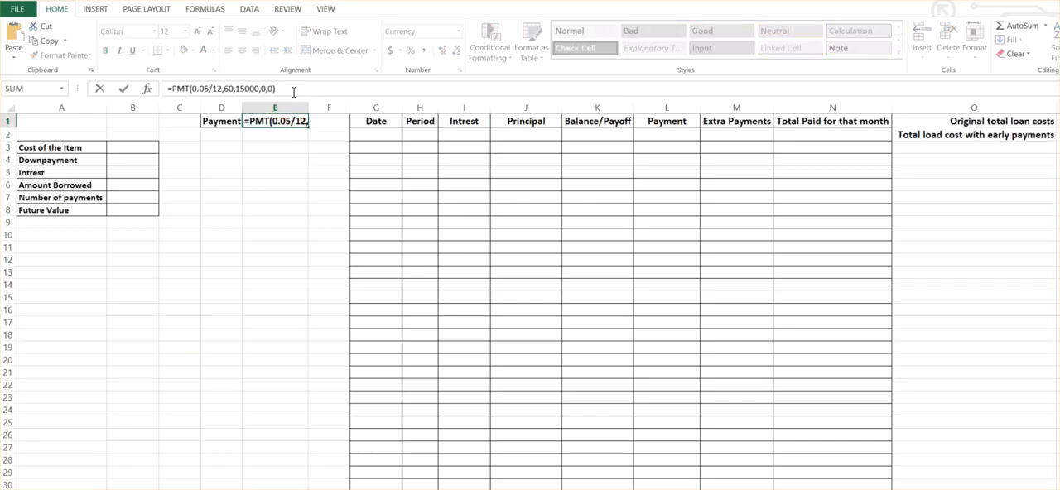
pyautogui.write('*')
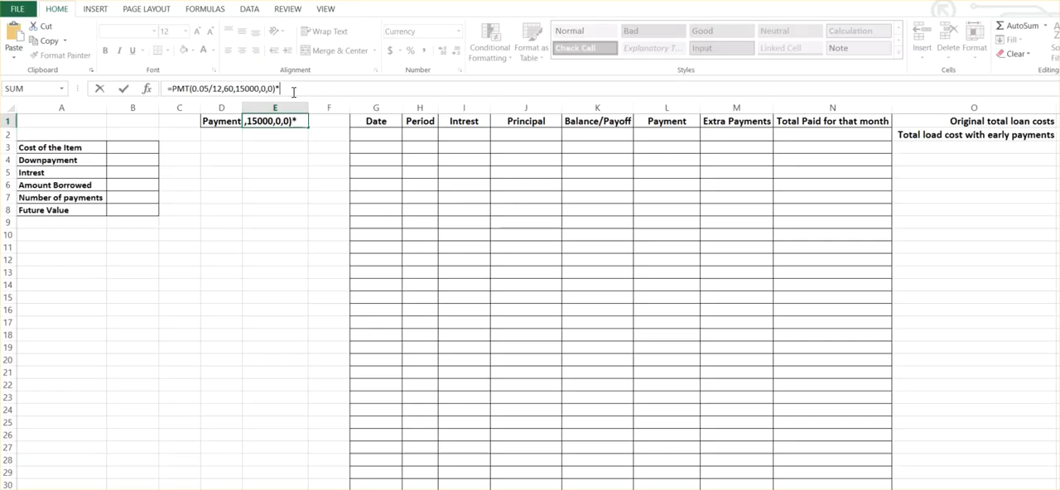
pyautogui.write('-')
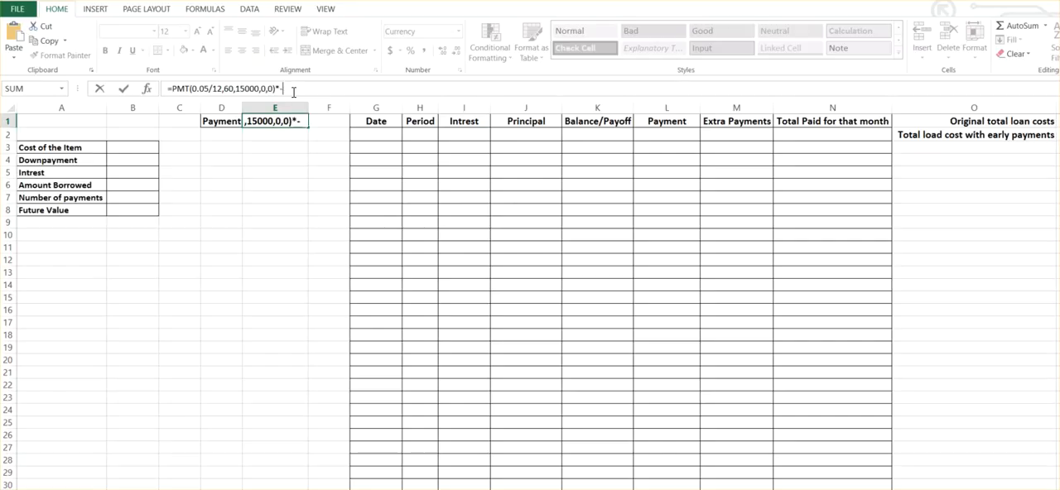
pyautogui.write('1')
pyautogui.press('Return')
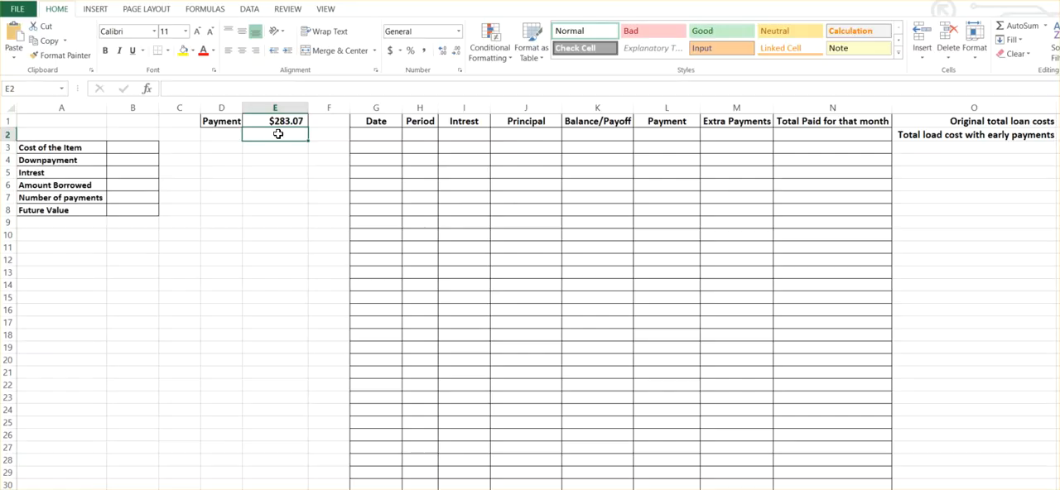
# Fill in the loan inputs: Cost of the Item 15000, Downpayment $0 and Intrest 5%.
pyautogui.click(133, 151)
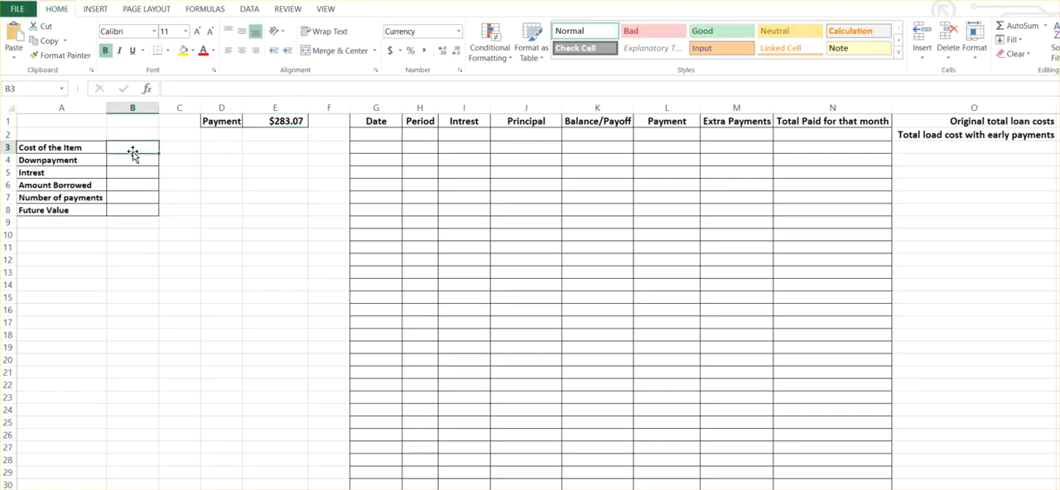
pyautogui.write('15000')
pyautogui.press('Return')
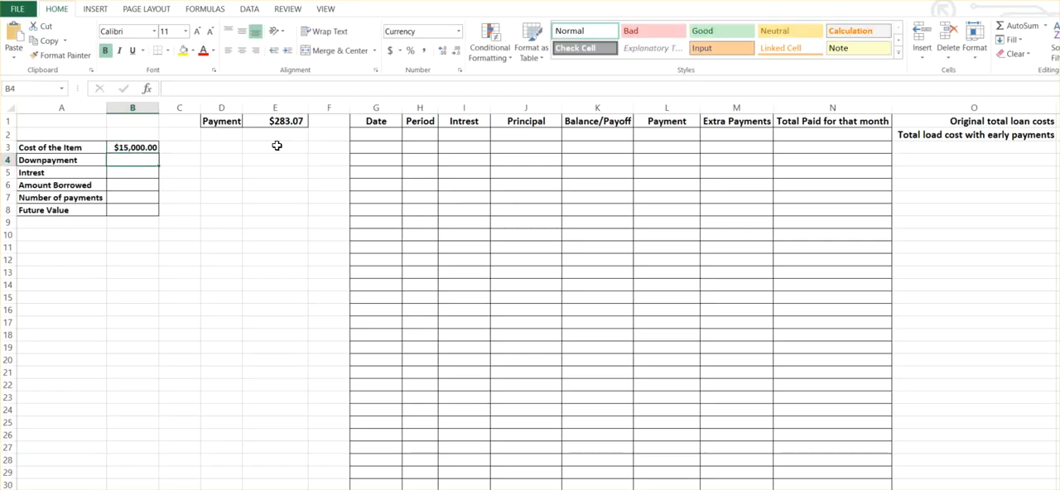
pyautogui.write('$0')
pyautogui.click(133, 176)
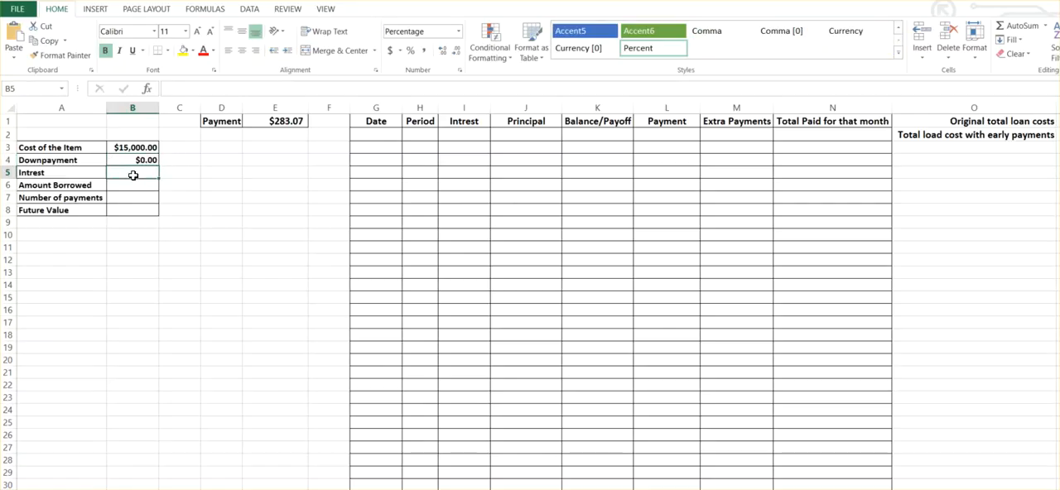
pyautogui.write('5')
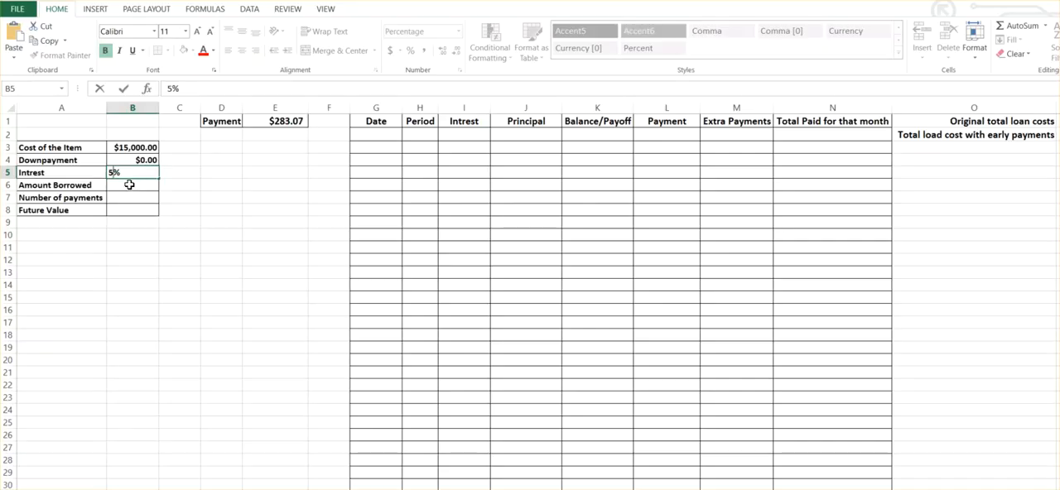
# Calculate Amount Borrowed in B6 as the item cost minus the down payment, =B3-B4.
pyautogui.click(129, 185)
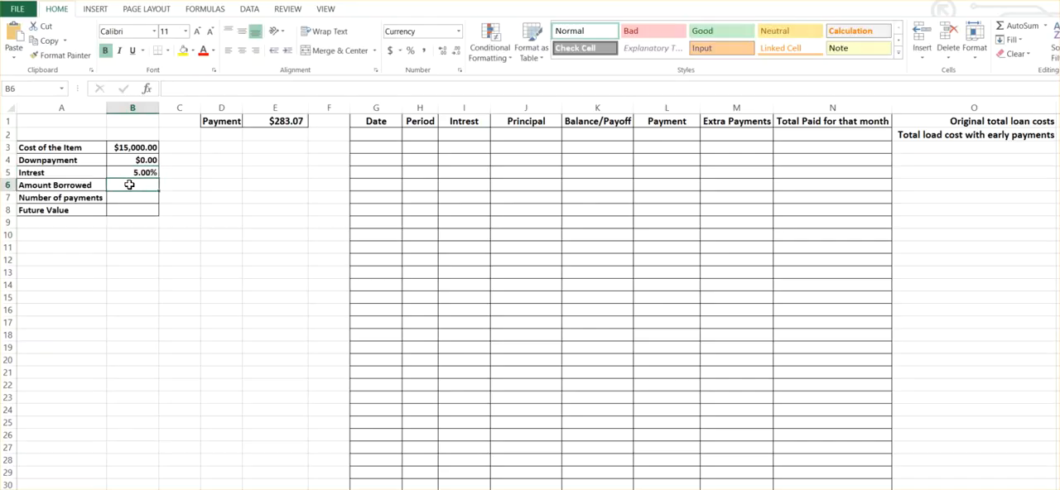
pyautogui.write('15')
pyautogui.press('BackSpace')
pyautogui.press('BackSpace')
pyautogui.write('=')
pyautogui.click(134, 147)
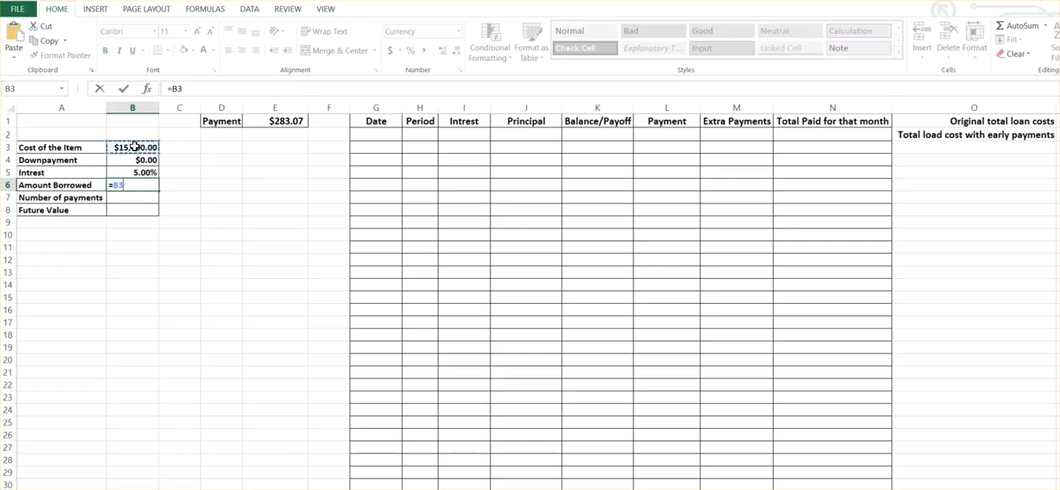
pyautogui.write('-')
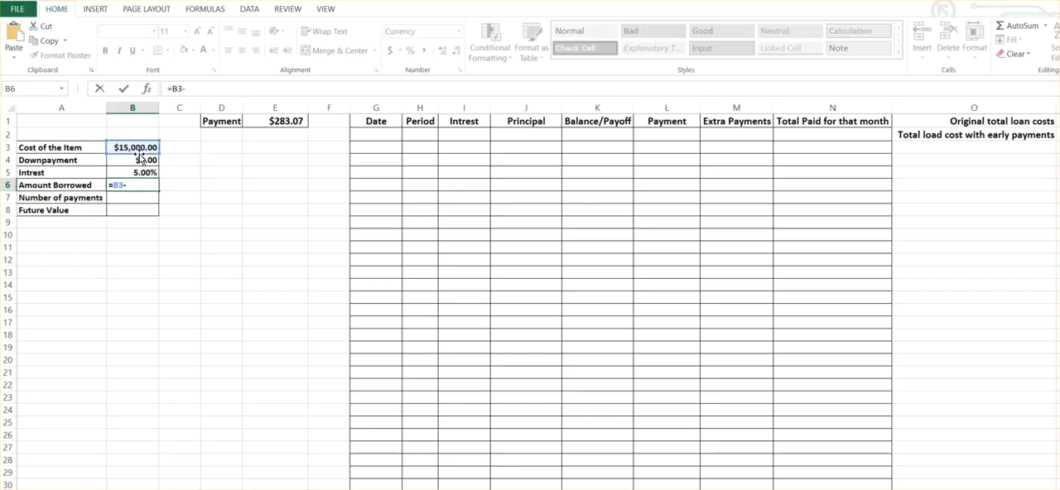
pyautogui.click(139, 159)
pyautogui.hotkey('ctrl', 'Return')
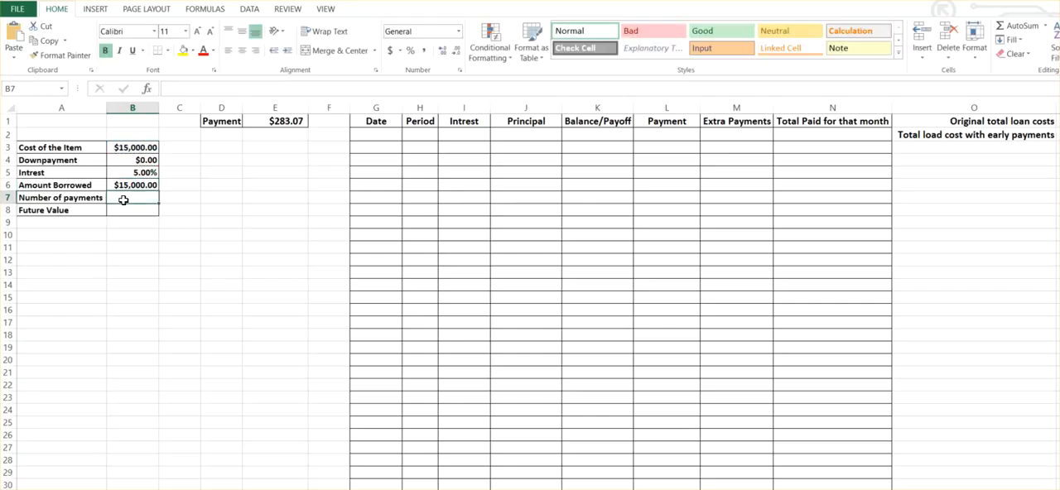
# Set Number of payments to 60 and Future Value to 0.
pyautogui.write('60')
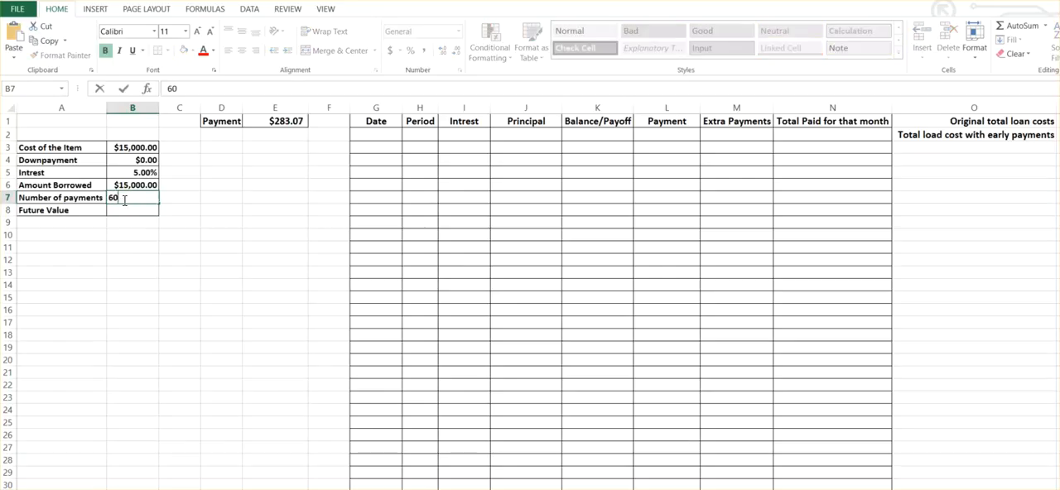
pyautogui.press('Return')
pyautogui.write('0')
pyautogui.press('Return')
# Clear the hard-coded arguments from the PMT formula in E1 and set its rate to B5/12.
pyautogui.click(278, 122)
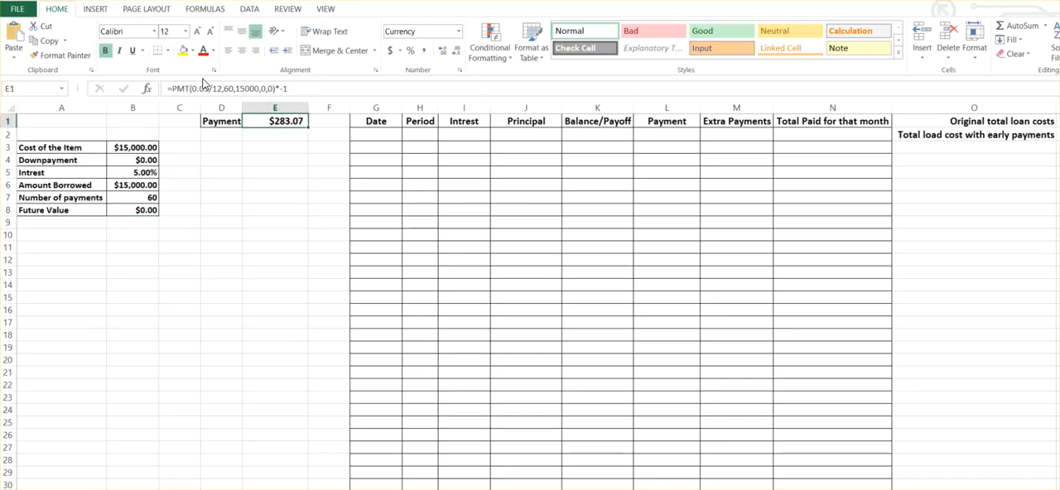
pyautogui.click(286, 88)
pyautogui.press('BackSpace')
pyautogui.press('BackSpace')
pyautogui.press('BackSpace')
pyautogui.press('BackSpace')
pyautogui.press('BackSpace')
pyautogui.press('BackSpace')
pyautogui.press('BackSpace')
pyautogui.press('BackSpace')
pyautogui.press('BackSpace')
pyautogui.press('BackSpace')
pyautogui.press('BackSpace')
pyautogui.press('BackSpace')
pyautogui.press('BackSpace')
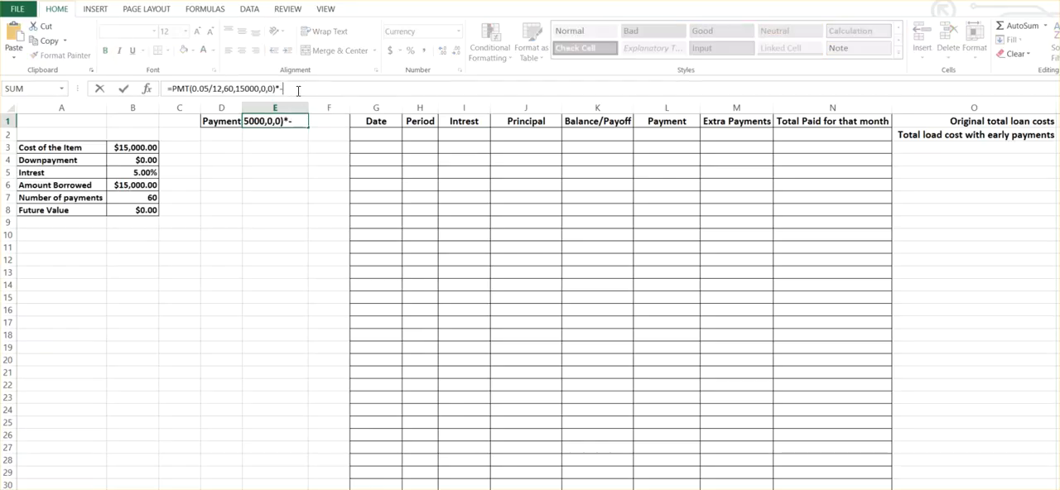
pyautogui.press('BackSpace')
pyautogui.press('BackSpace')
pyautogui.press('BackSpace')
pyautogui.press('BackSpace')
pyautogui.press('BackSpace')
pyautogui.press('BackSpace')
pyautogui.press('BackSpace')
pyautogui.press('BackSpace')
pyautogui.press('BackSpace')
pyautogui.press('BackSpace')
pyautogui.press('BackSpace')
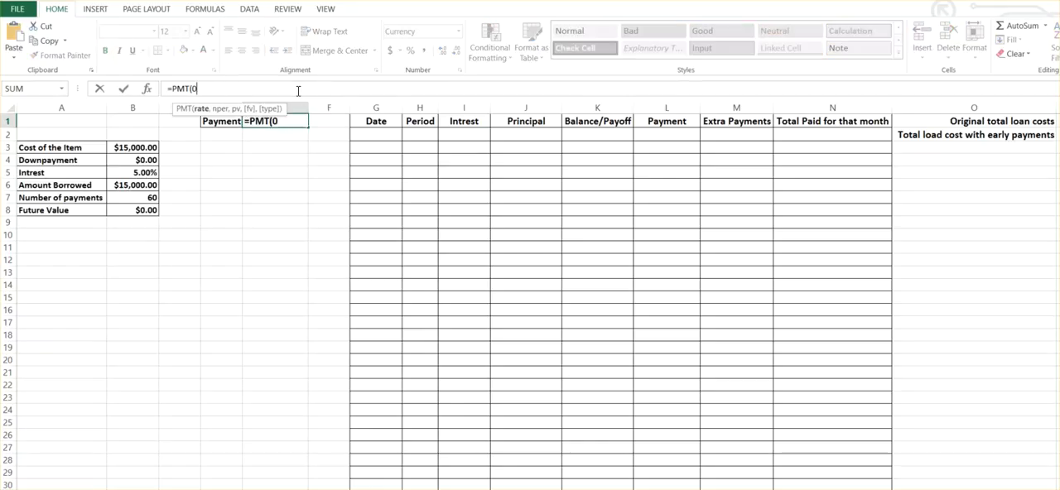
pyautogui.click(148, 171)
pyautogui.write('/12')
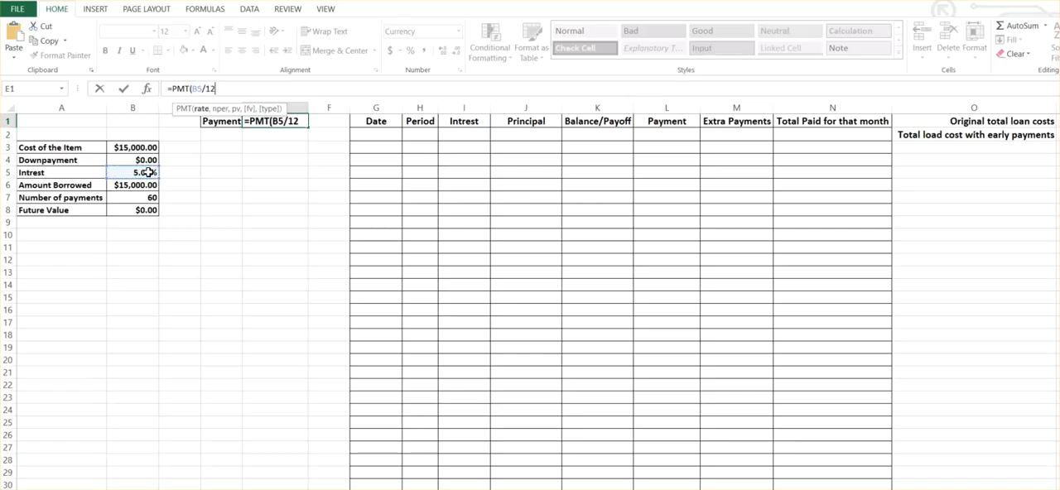
pyautogui.write(',')
# Complete the PMT formula with B7 as number of periods, B6 as present value and B8 as future value, leaving the type empty.
pyautogui.click(139, 199)
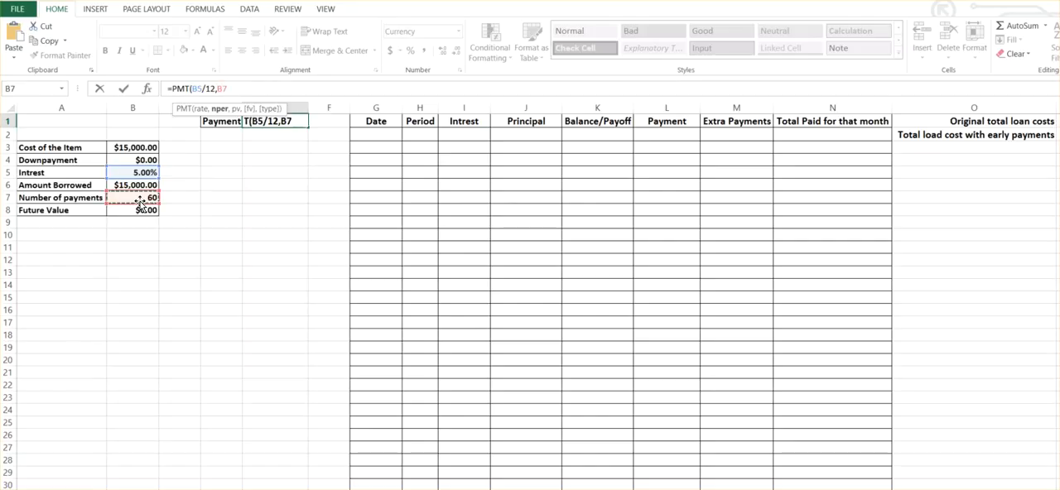
pyautogui.write(',')
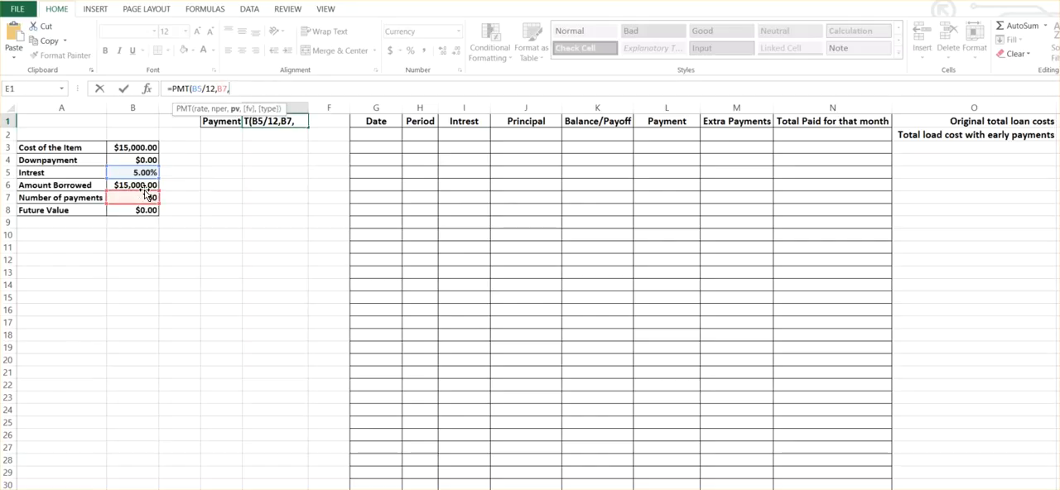
pyautogui.click(144, 185)
pyautogui.write(',')
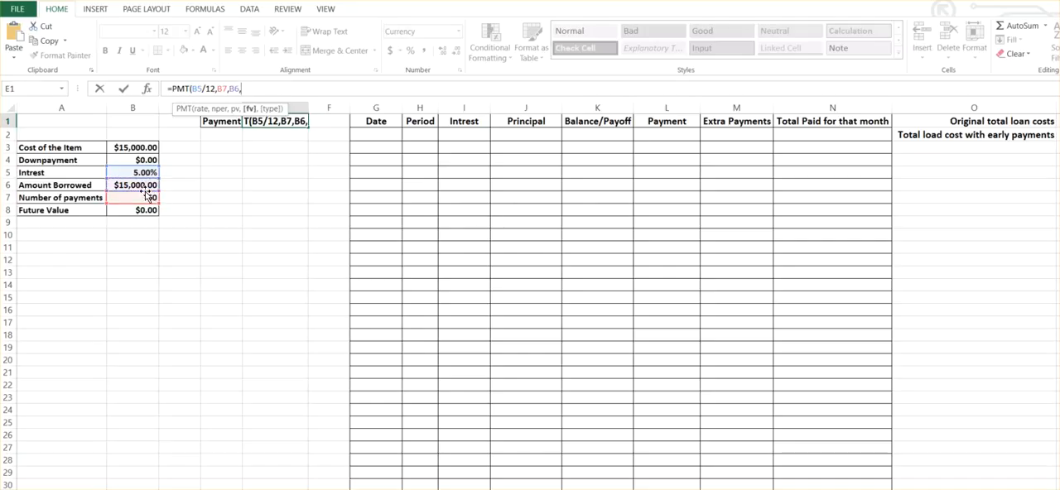
pyautogui.click(136, 211)
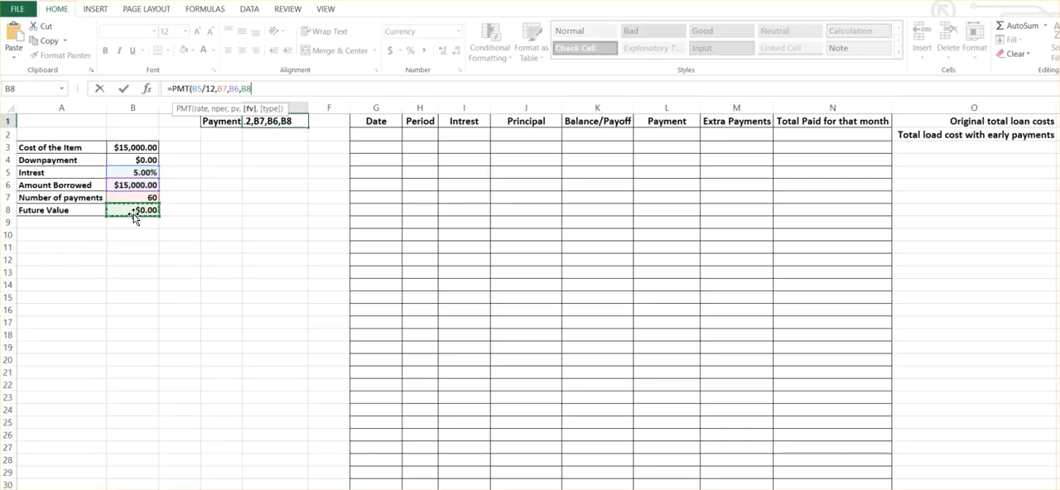
pyautogui.write(',')
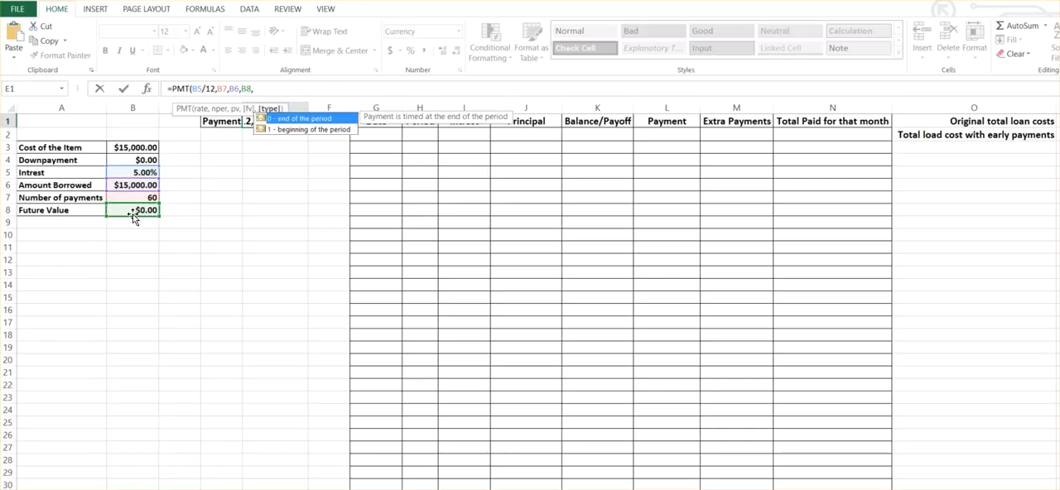
pyautogui.press('Return')
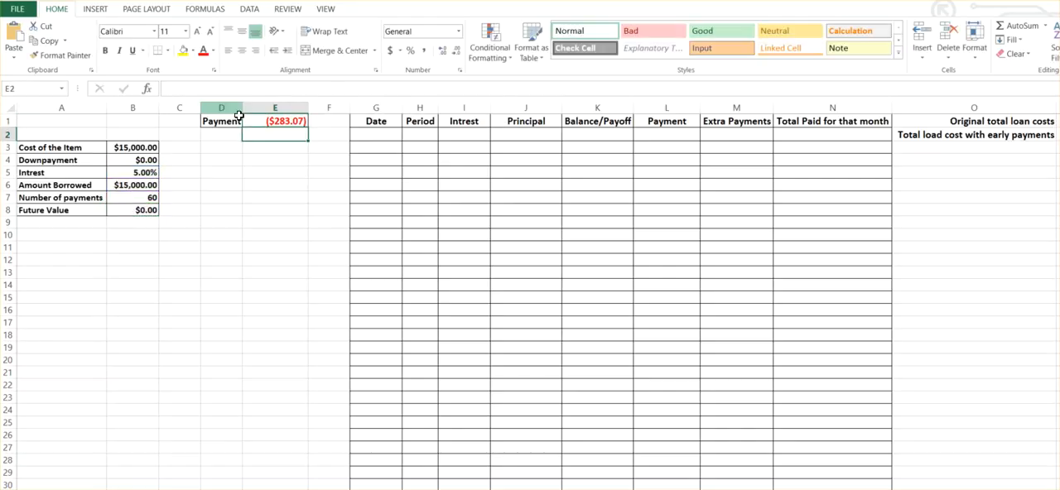
# Append *-1 to the cell-referenced PMT formula in E1 so the payment is positive.
pyautogui.click(255, 120)
pyautogui.click(263, 89)
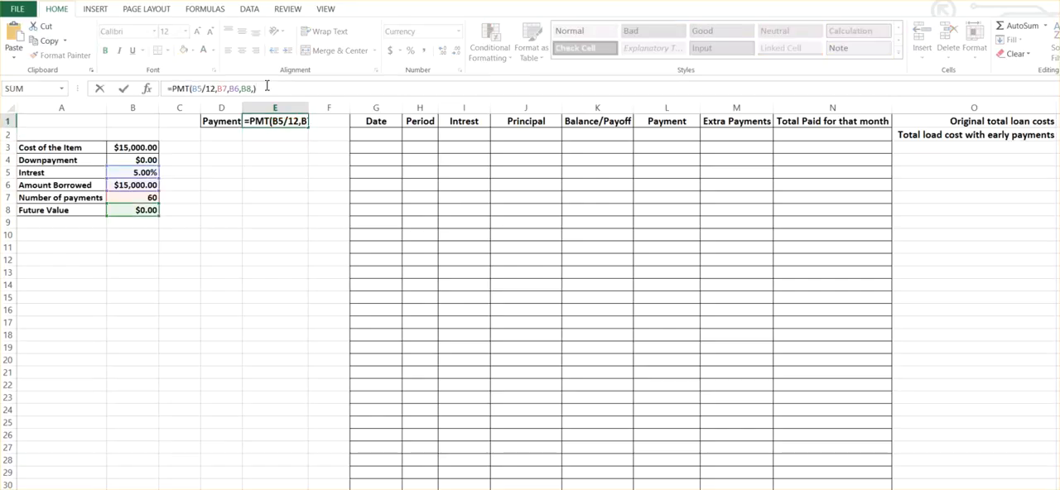
pyautogui.write('-')
pyautogui.press('BackSpace')
pyautogui.write('=-')
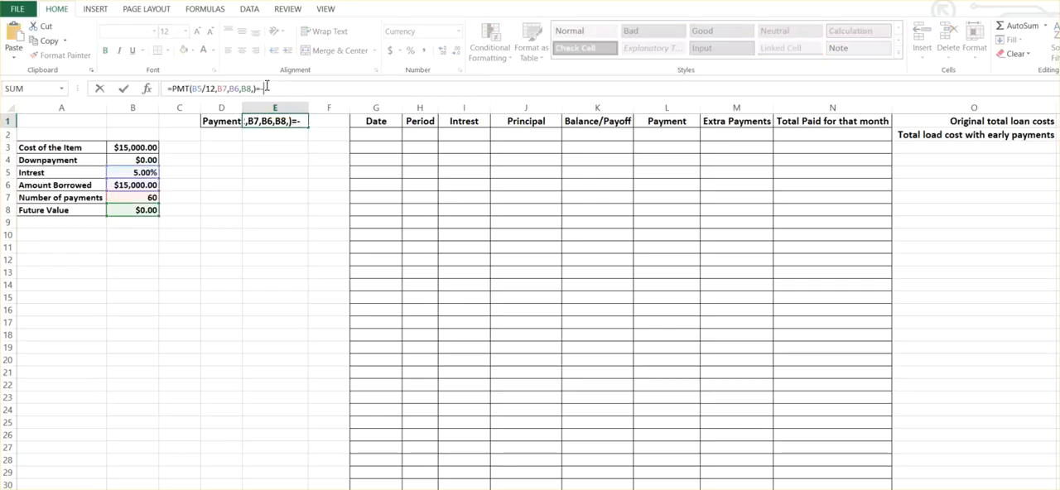
pyautogui.press('BackSpace')
pyautogui.press('BackSpace')
pyautogui.write('*-1')
pyautogui.press('Return')
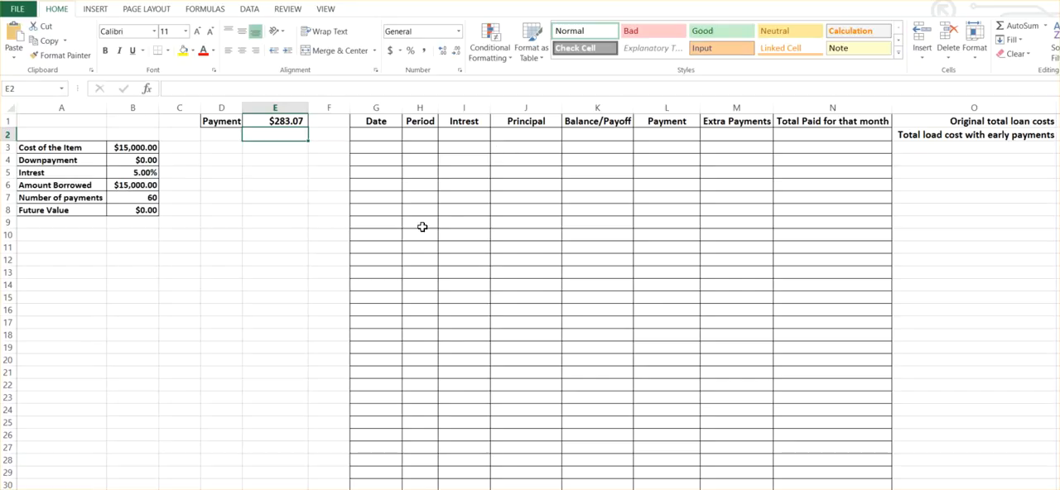
# Number the Period column from 1 in H2 and 2 in H3, extending the series down to 361 in H362.
pyautogui.click(465, 136)
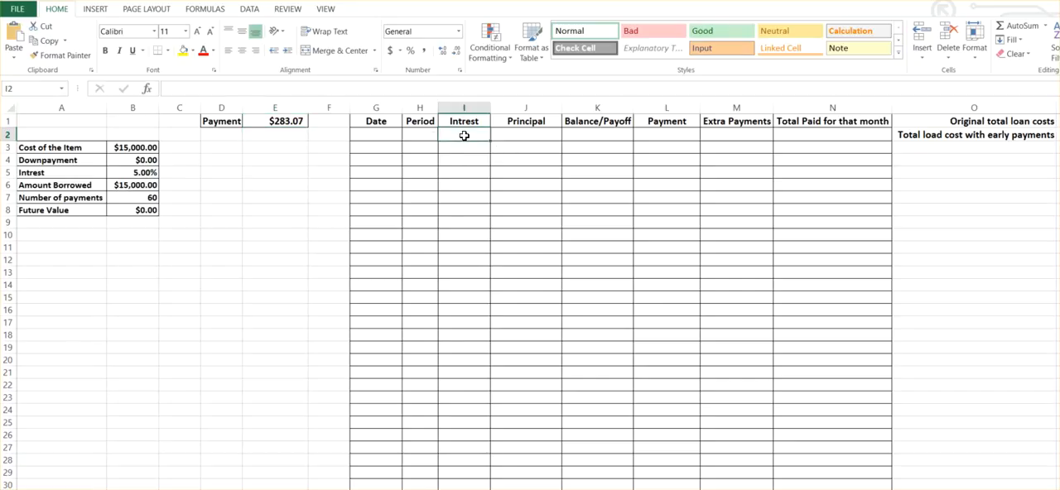
pyautogui.click(377, 136)
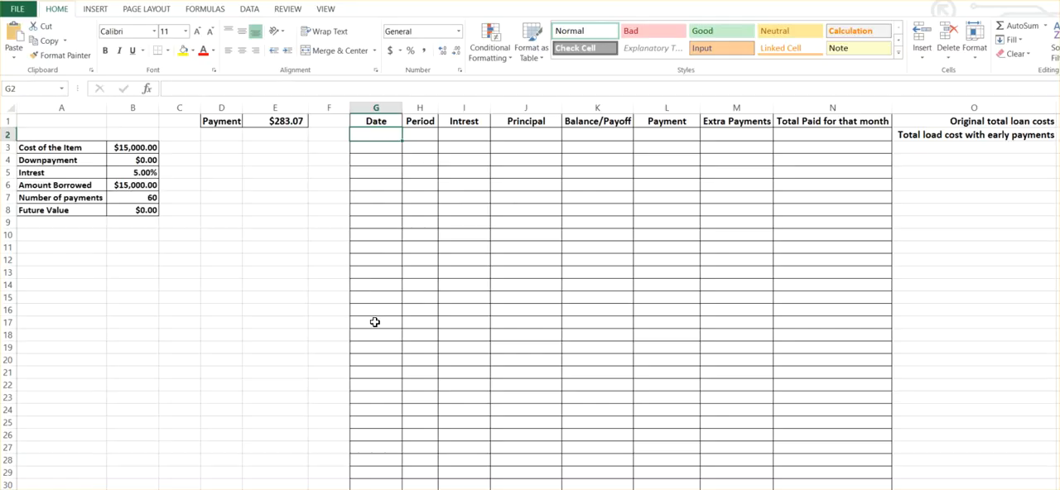
pyautogui.click(416, 131)
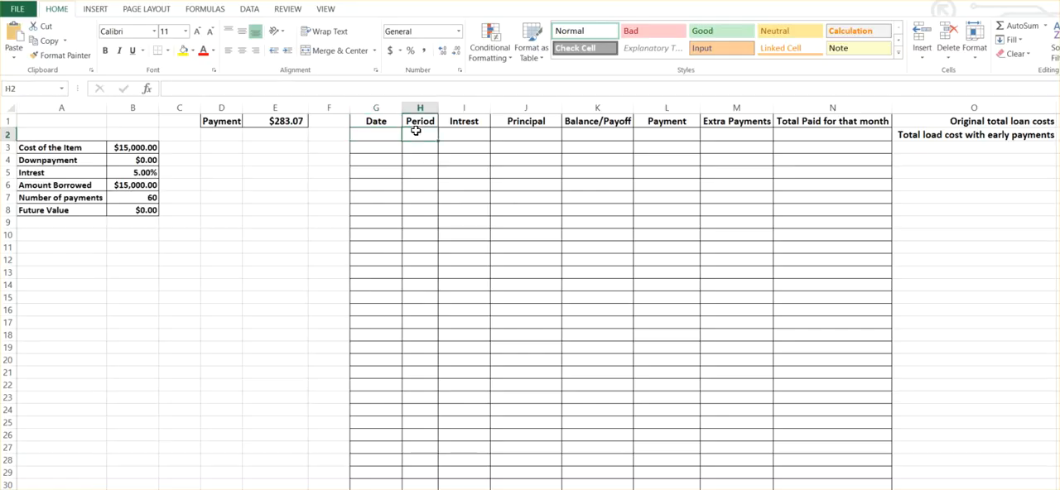
pyautogui.write('1')
pyautogui.press('Return')
pyautogui.write('2')
pyautogui.press('Return')
pyautogui.moveTo(418, 135); pyautogui.dragTo(435, 489)
pyautogui.moveTo(442, 488); pyautogui.dragTo(432, 347)
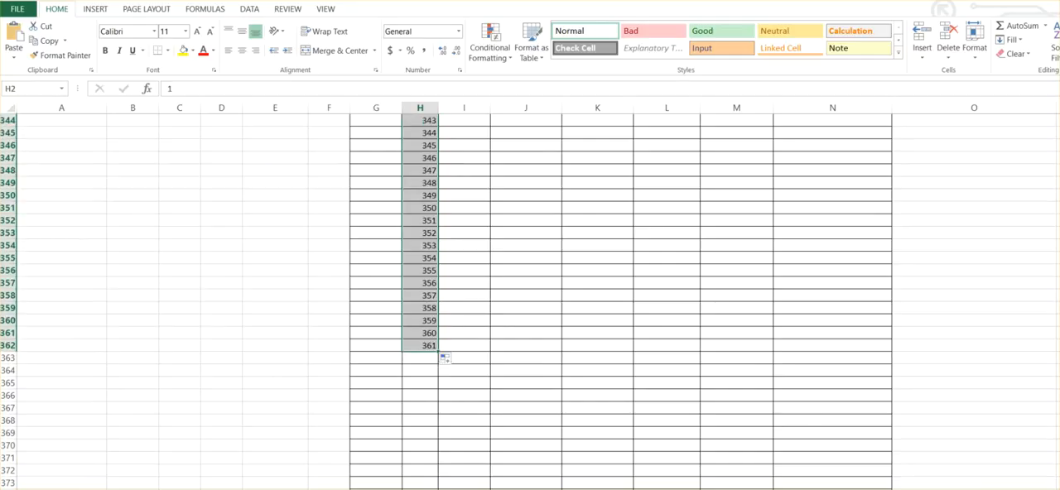
# Calculate the first period's interest in I2 with the formula =B3*B5/12.
pyautogui.scroll(20, 530, 302)
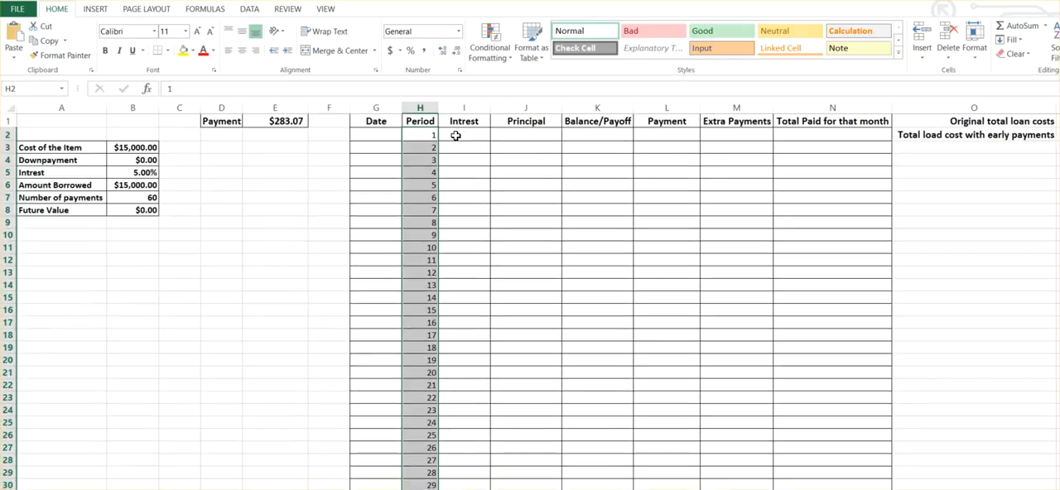
pyautogui.click(463, 134)
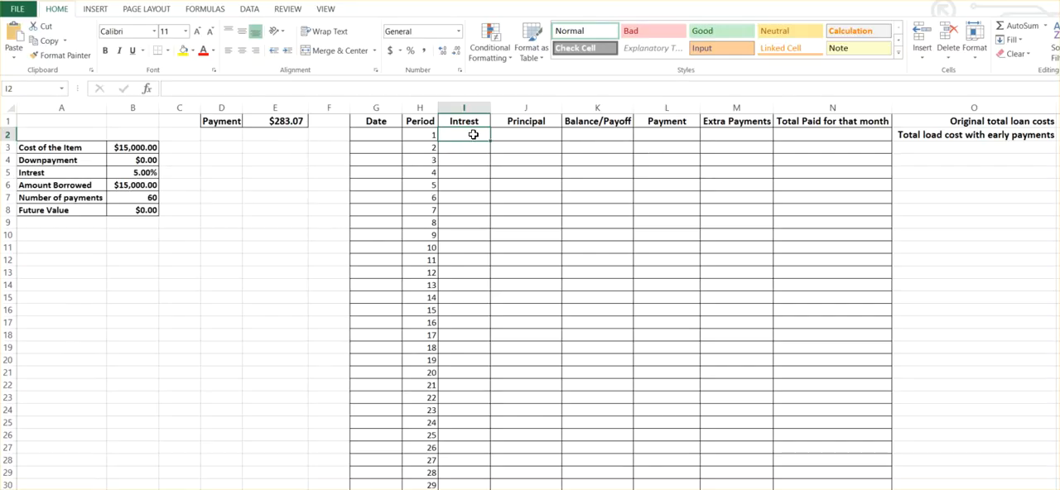
pyautogui.write('=')
pyautogui.click(141, 148)
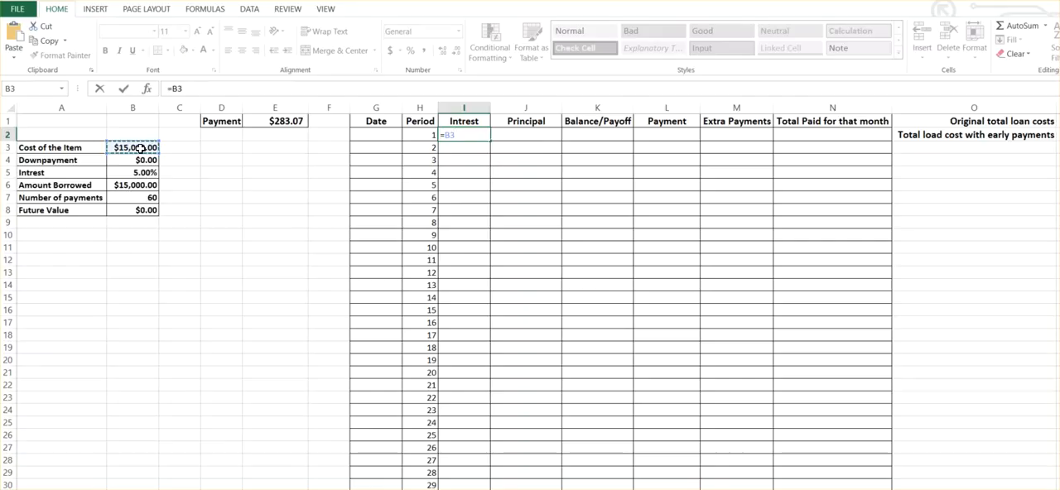
pyautogui.write('*')
pyautogui.click(128, 171)
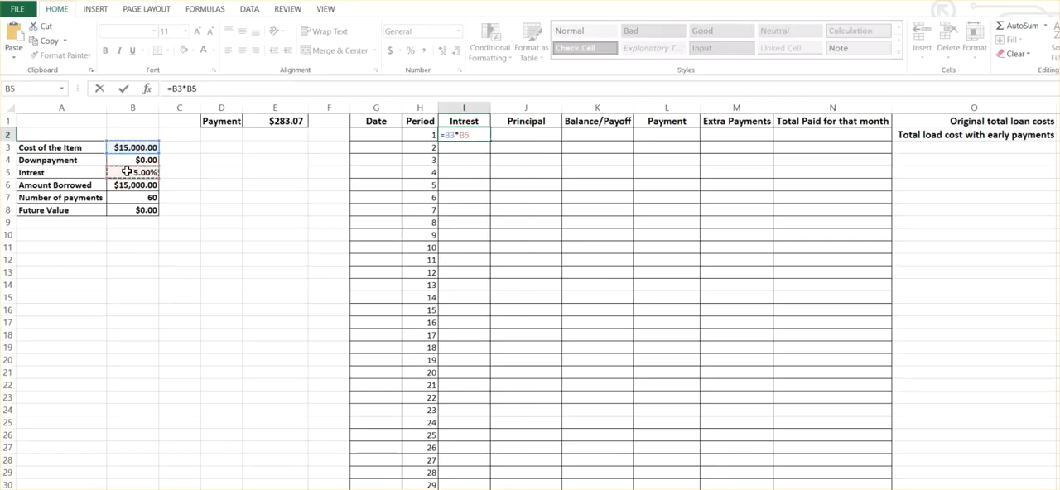
pyautogui.write('/12')
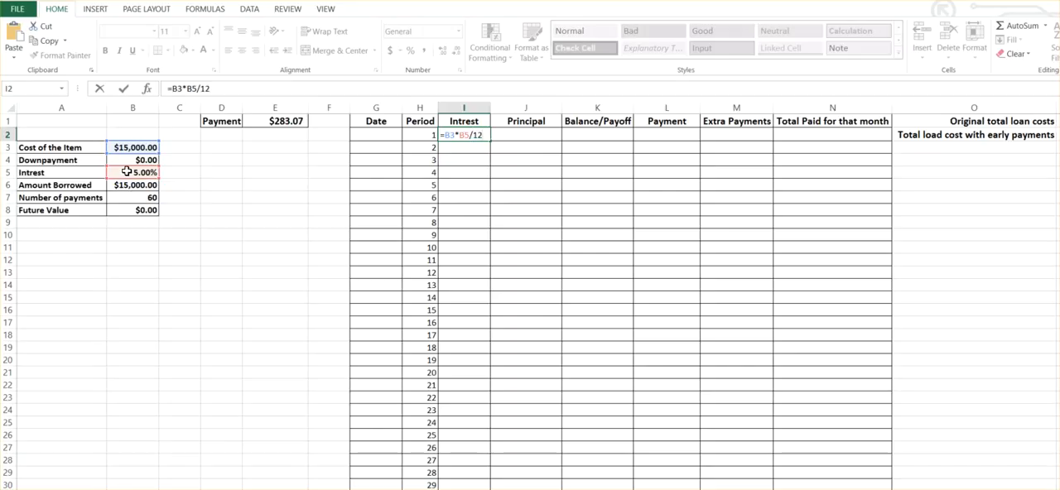
pyautogui.press('Return')
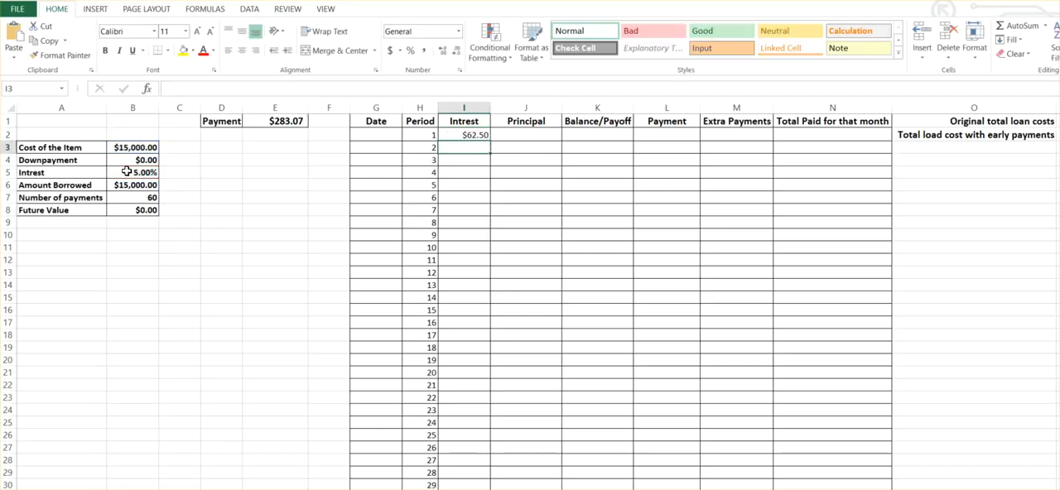
# Link the first period's Payment in L2 to the monthly payment with =E1.
pyautogui.press('Up')
pyautogui.press('Right')
pyautogui.press('Right')
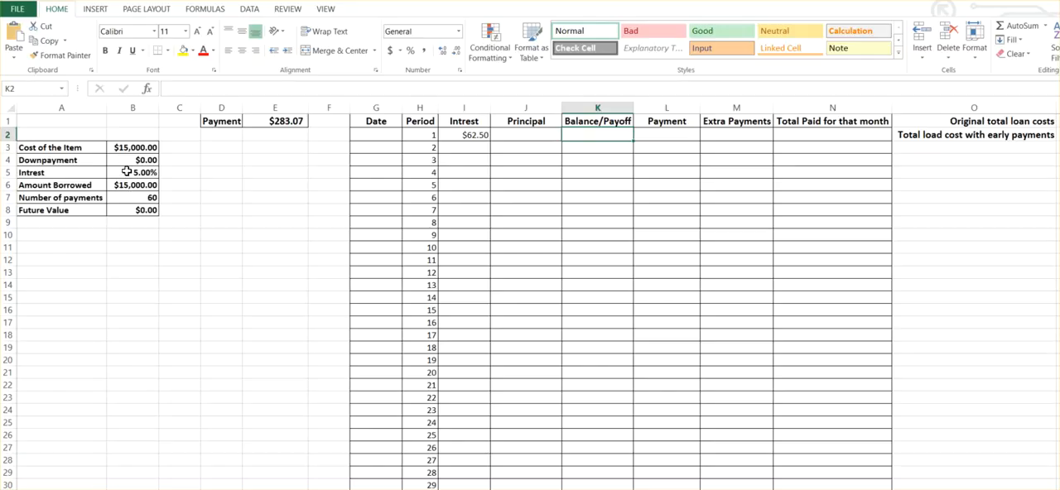
pyautogui.press('Left')
pyautogui.press('Right')
pyautogui.press('Right')
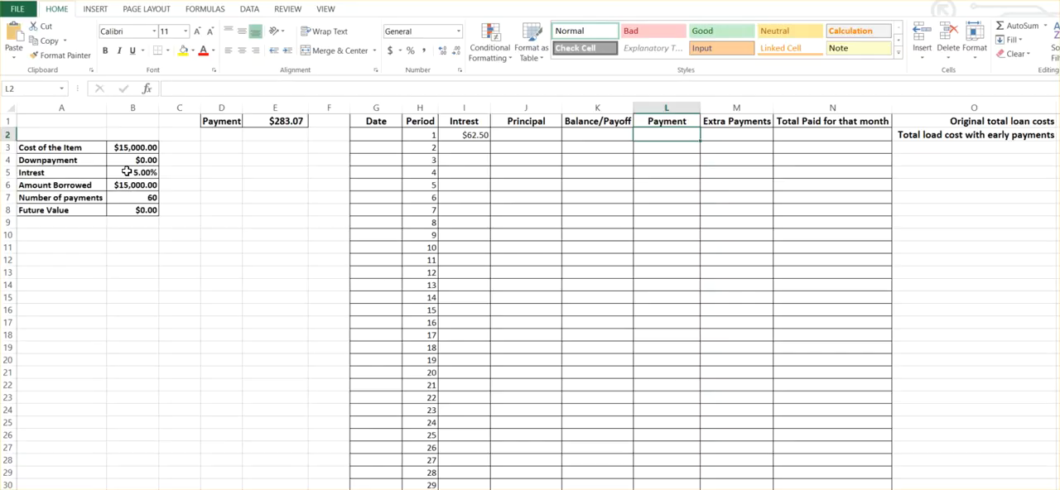
pyautogui.write('=')
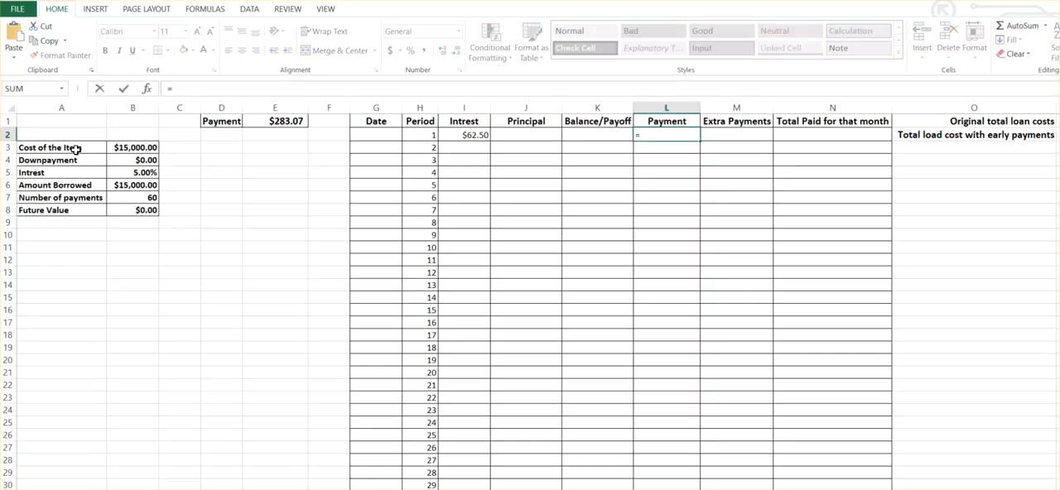
pyautogui.click(274, 122)
pyautogui.press('Return')
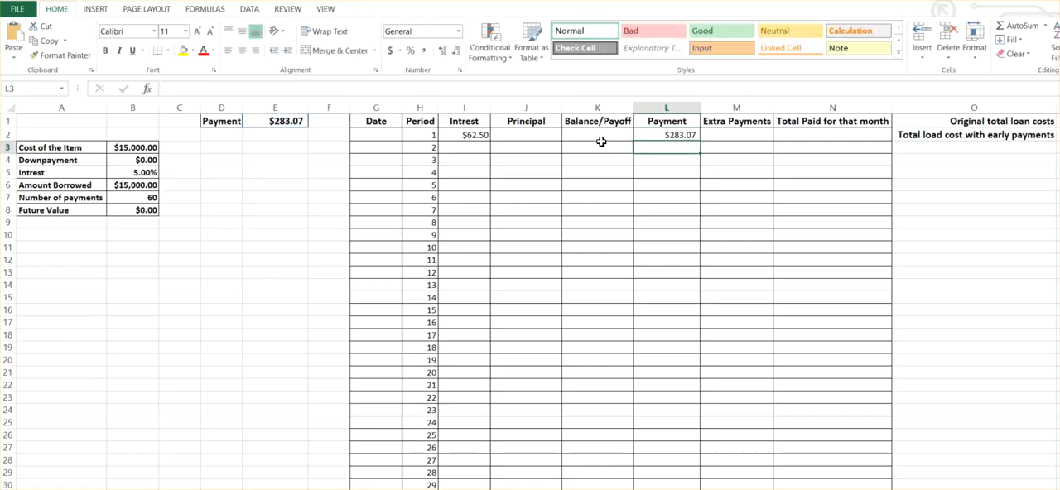
pyautogui.click(593, 134)
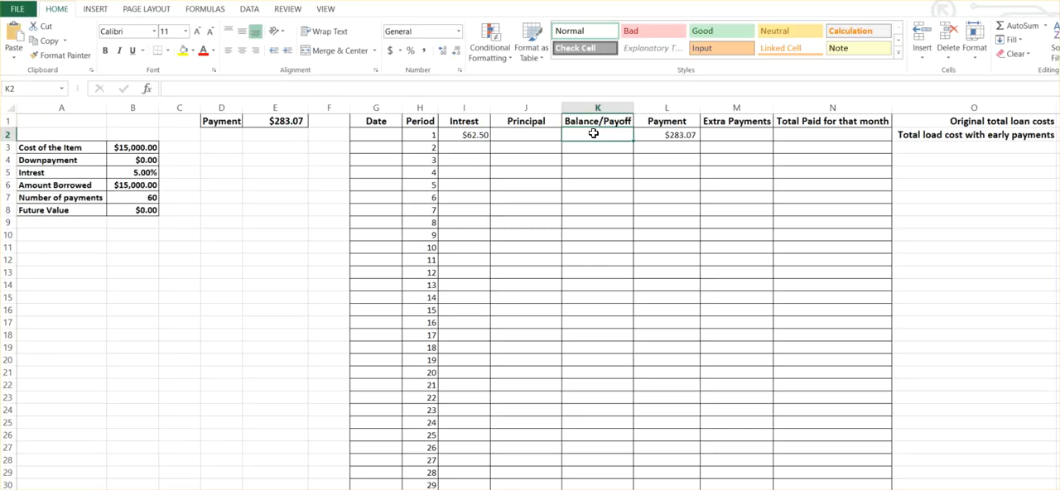
pyautogui.write('=')
pyautogui.press('BackSpace')
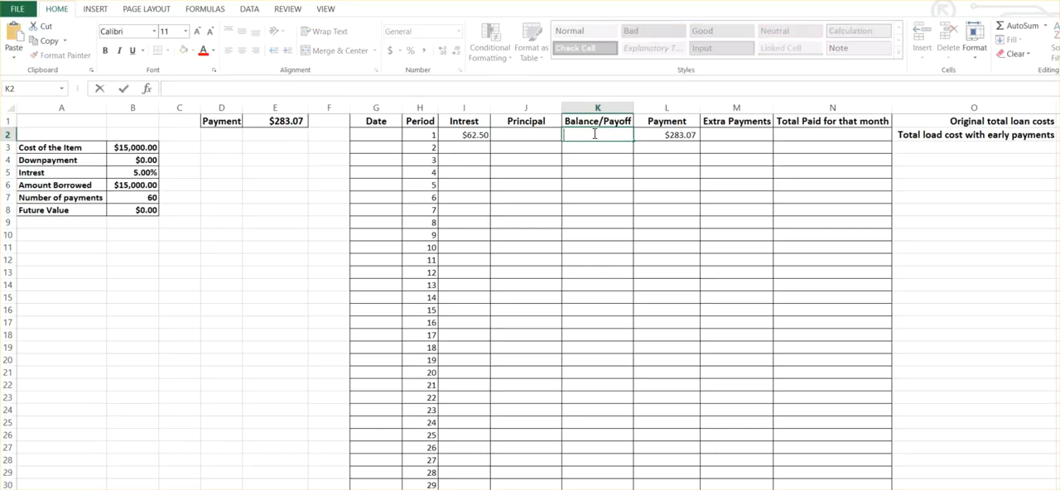
pyautogui.click(565, 172)
# Calculate the first period's Principal in J2 as payment minus interest with =L2-I2.
pyautogui.click(519, 135)
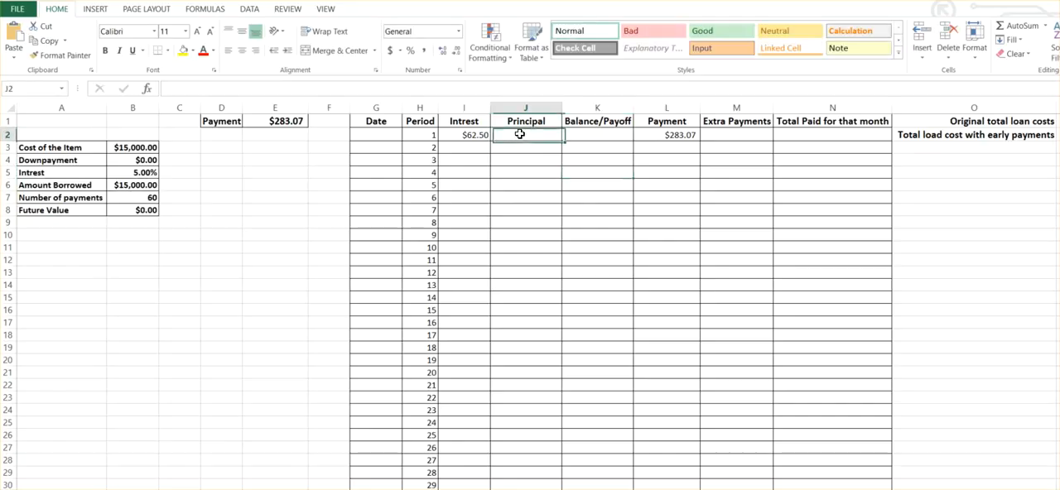
pyautogui.write('=')
pyautogui.click(645, 135)
pyautogui.write('-')
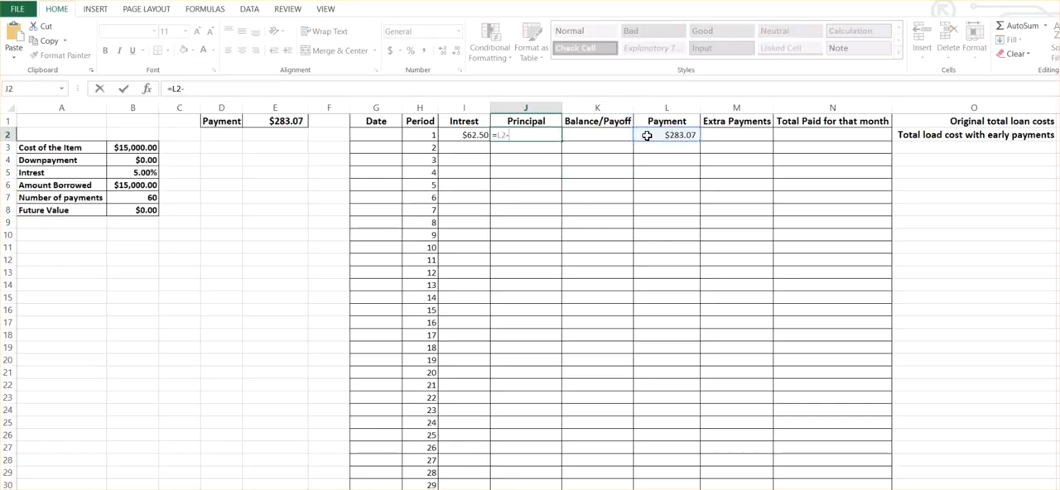
pyautogui.click(472, 136)
pyautogui.press('Return')
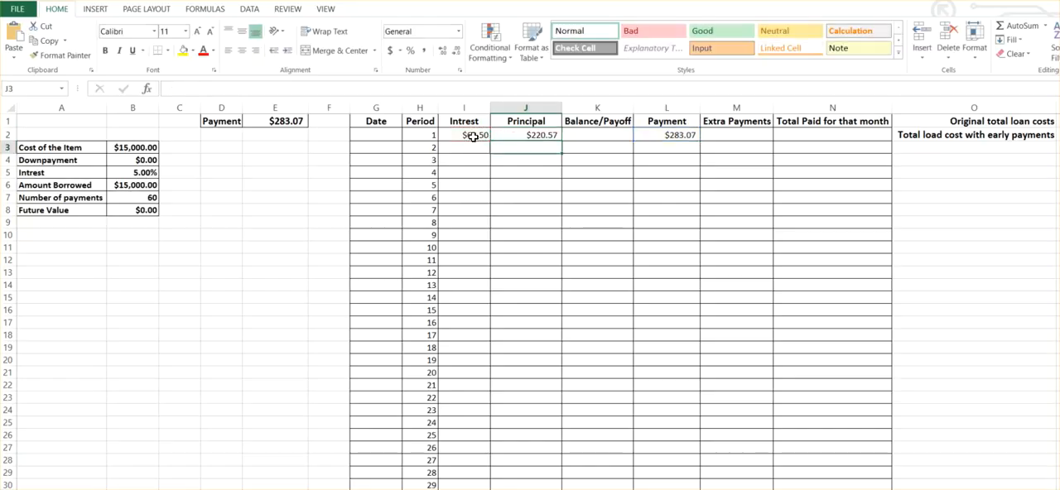
# Calculate the first period's Balance/Payoff in K2 as item cost minus principal with =B3-J2.
pyautogui.click(601, 132)
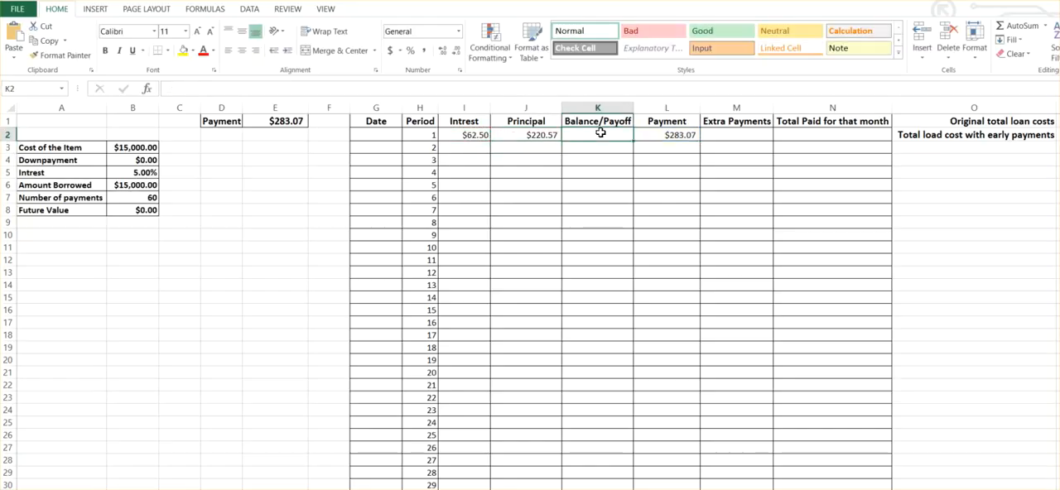
pyautogui.write('=')
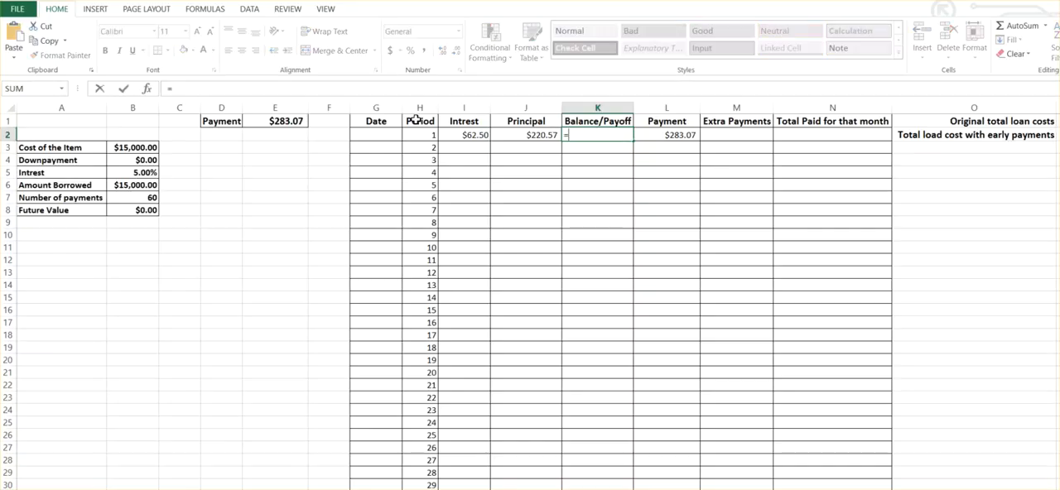
pyautogui.click(142, 147)
pyautogui.write('-')
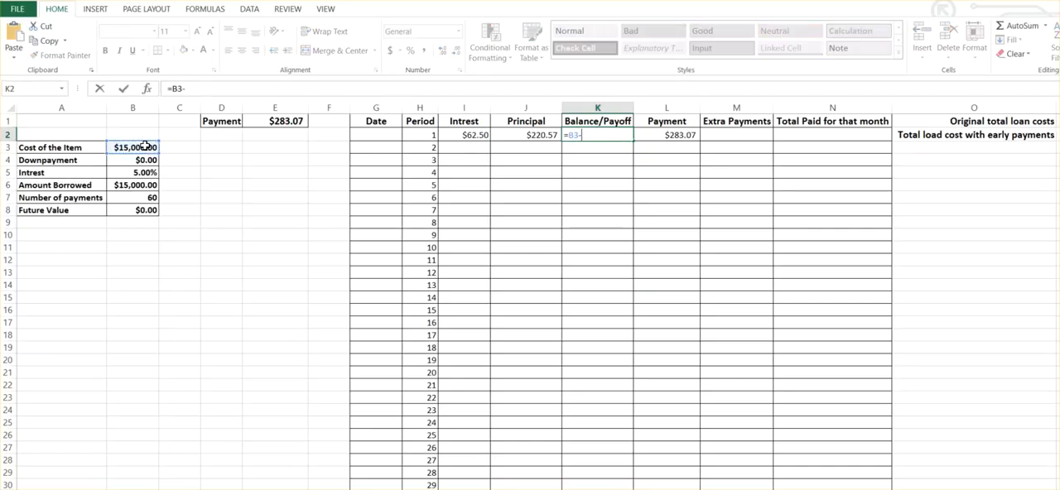
pyautogui.click(526, 133)
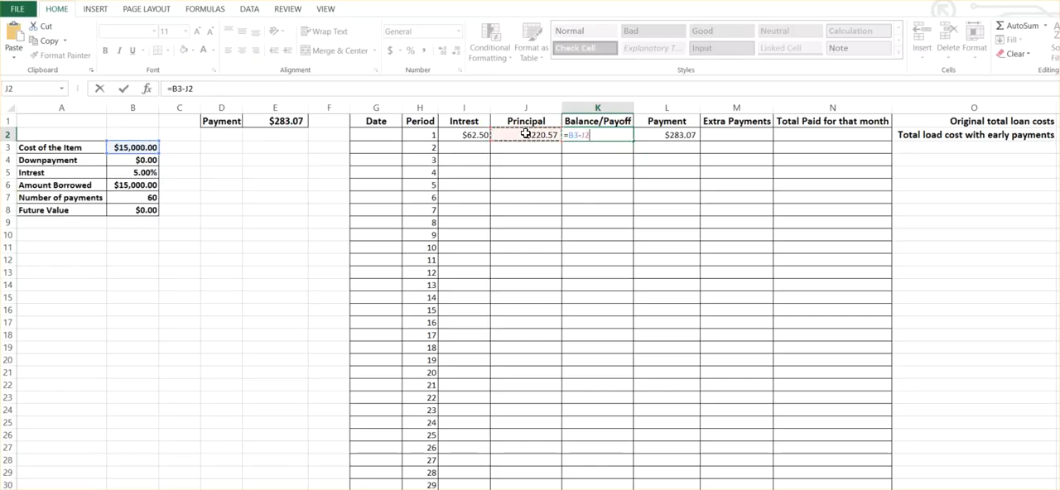
pyautogui.press('Return')
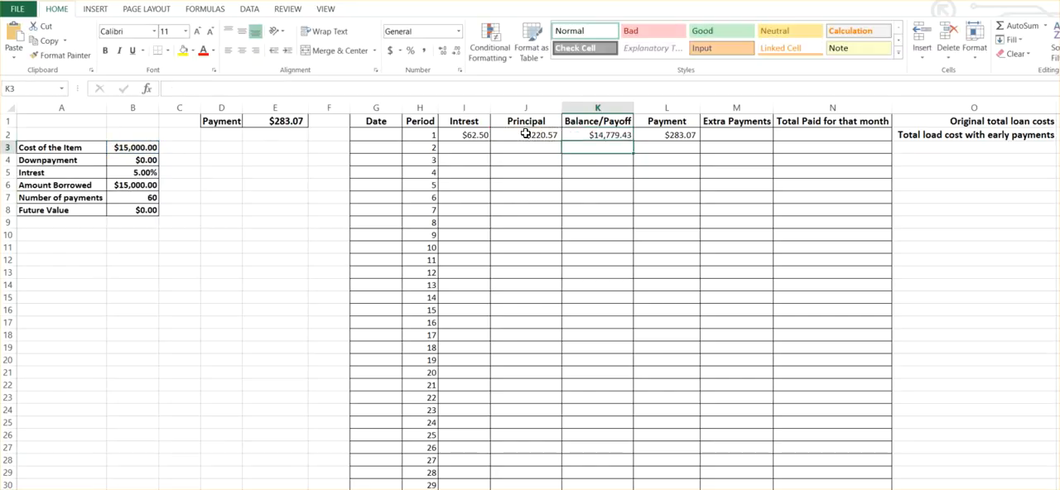
# Edit the first period's interest formula in I2 to anchor its B3 reference with a dollar sign.
pyautogui.click(457, 134)
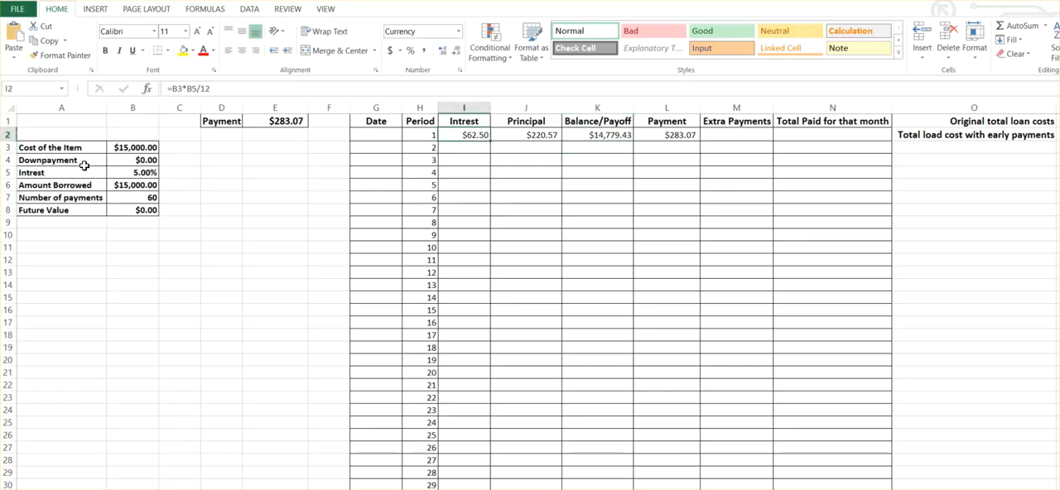
pyautogui.click(174, 89)
pyautogui.write('$B$')
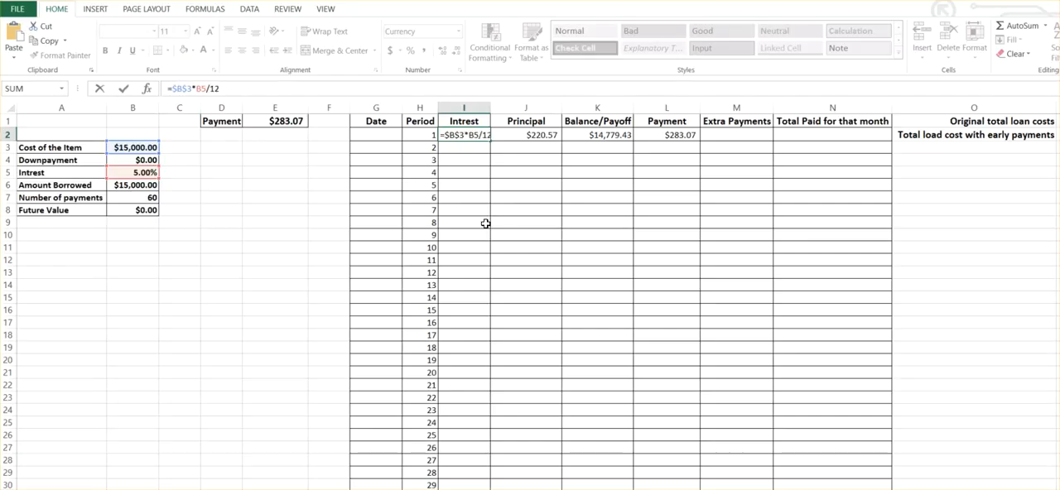
pyautogui.click(520, 233)
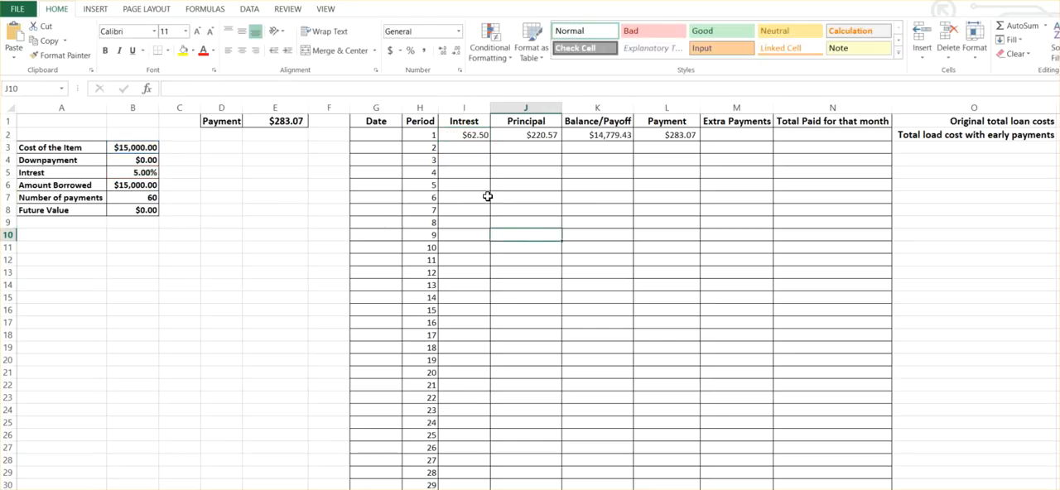
# Anchor the E1 reference in the first period's Payment formula in L2.
pyautogui.click(659, 133)
pyautogui.write('=')
pyautogui.click(275, 121)
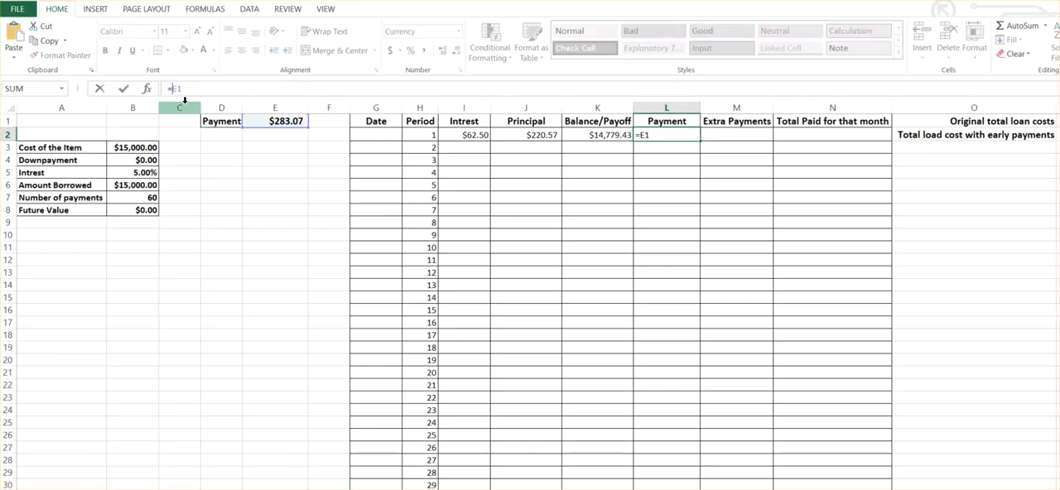
pyautogui.press('F4')
pyautogui.press('F4')
pyautogui.press('F4')
pyautogui.click(570, 221)
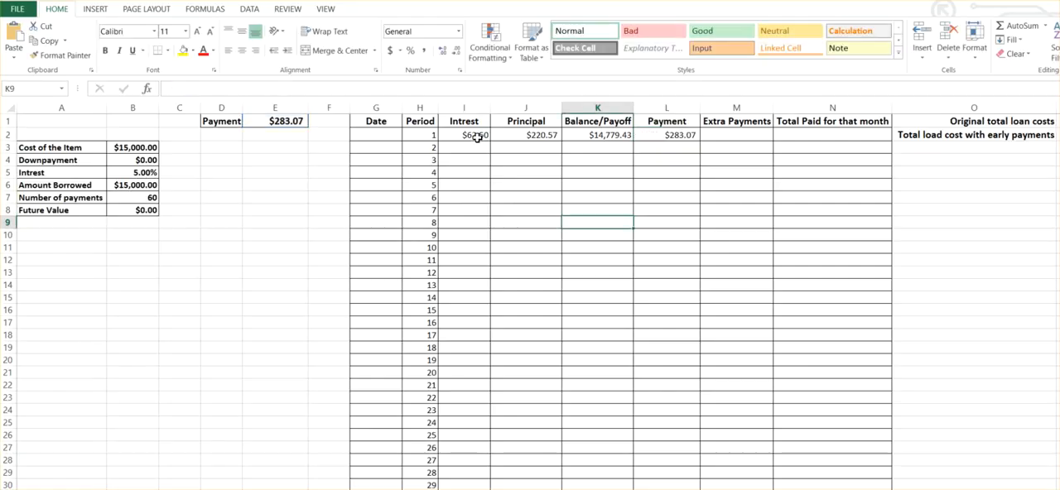
# Calculate the second period's interest in I3 from the previous balance with =K2*B5/12.
pyautogui.click(452, 149)
pyautogui.write('=')
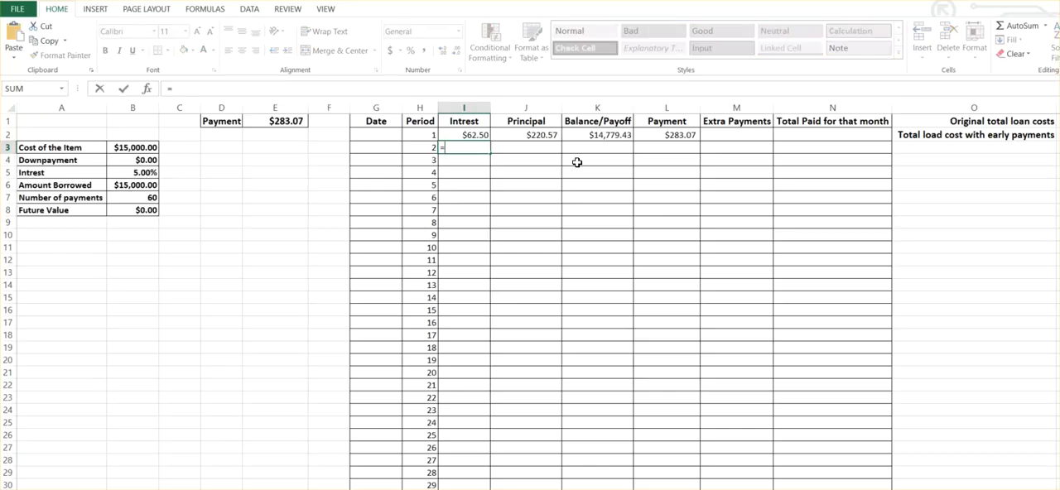
pyautogui.click(602, 135)
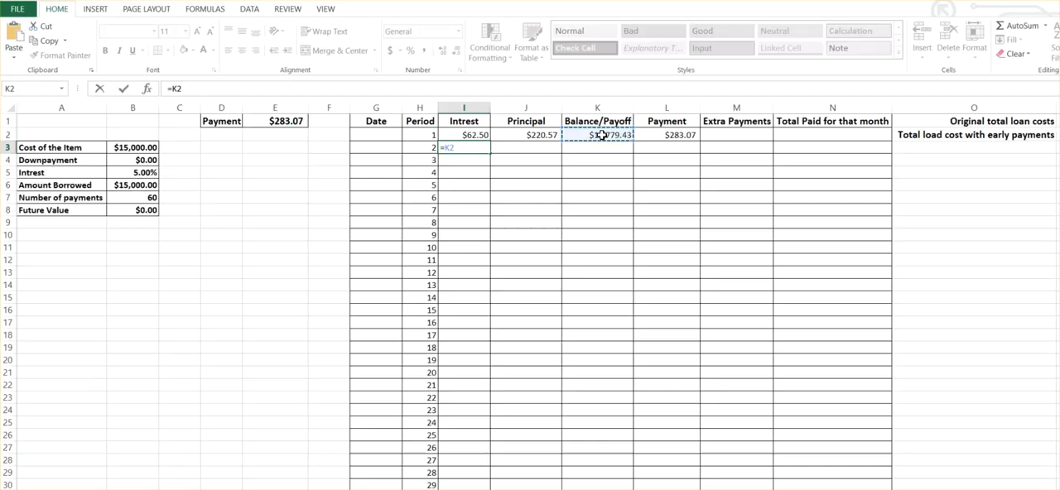
pyautogui.write('*')
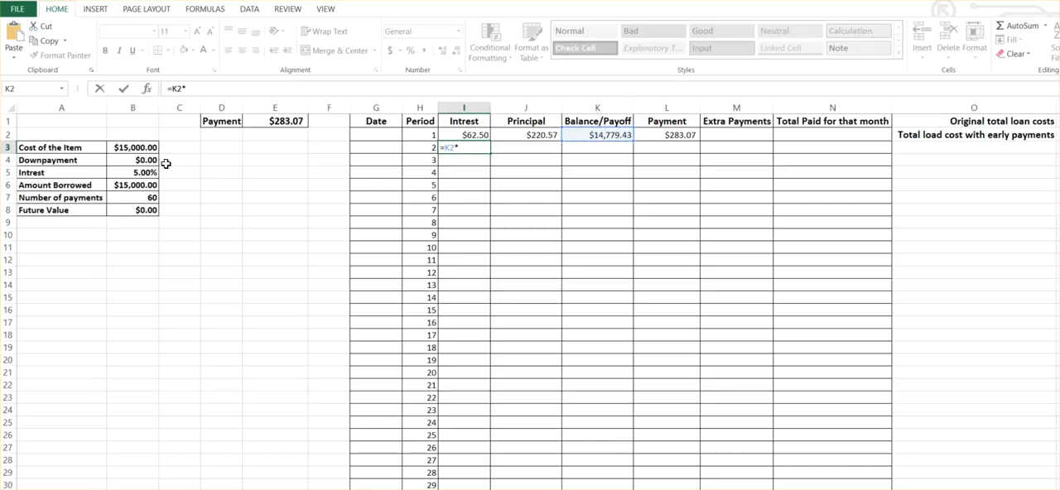
pyautogui.click(139, 172)
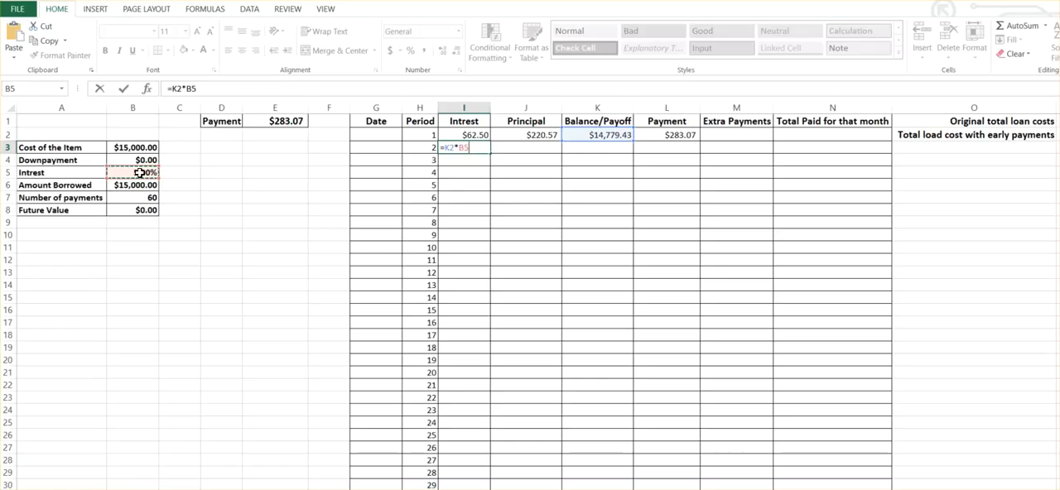
pyautogui.write('/12')
pyautogui.press('Return')
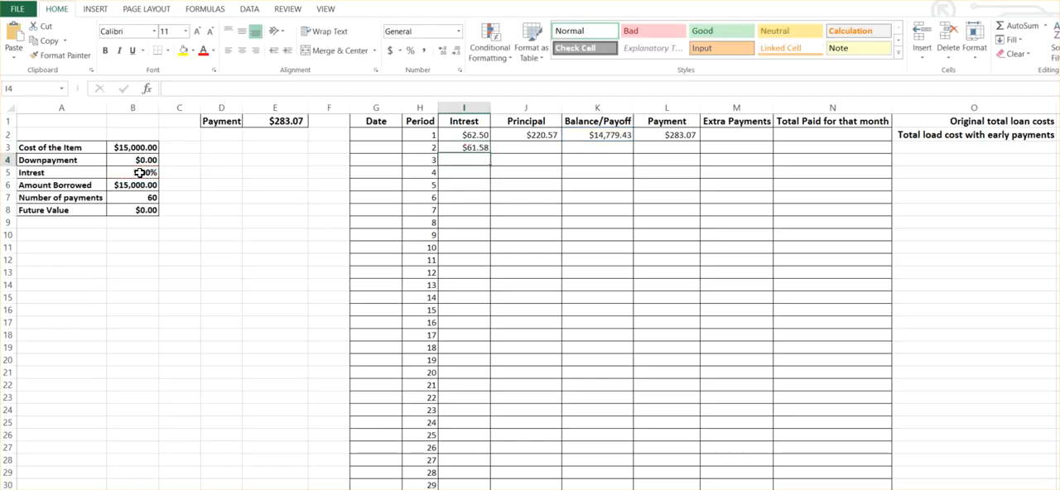
pyautogui.click(474, 145)
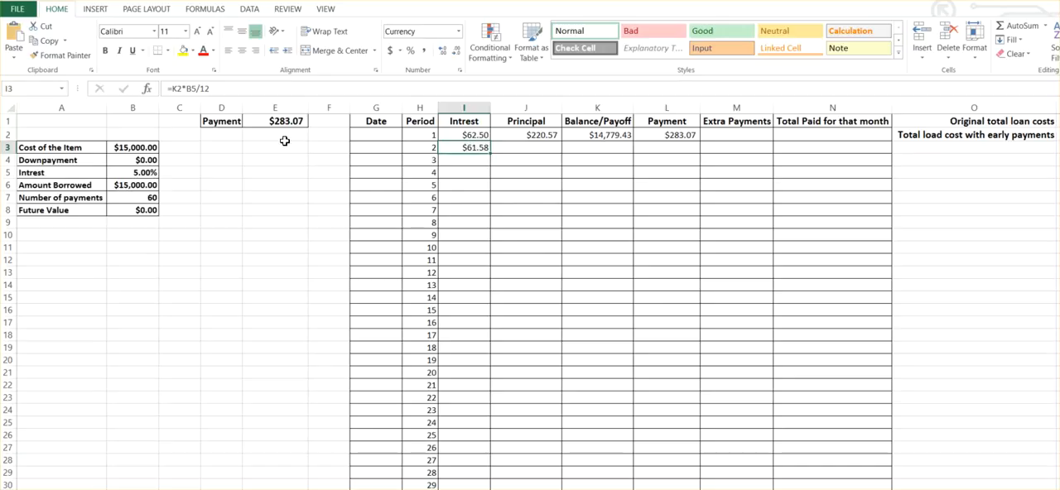
# Anchor the interest rate reference as $B$5 in the second period's interest formula in I3.
pyautogui.click(184, 88)
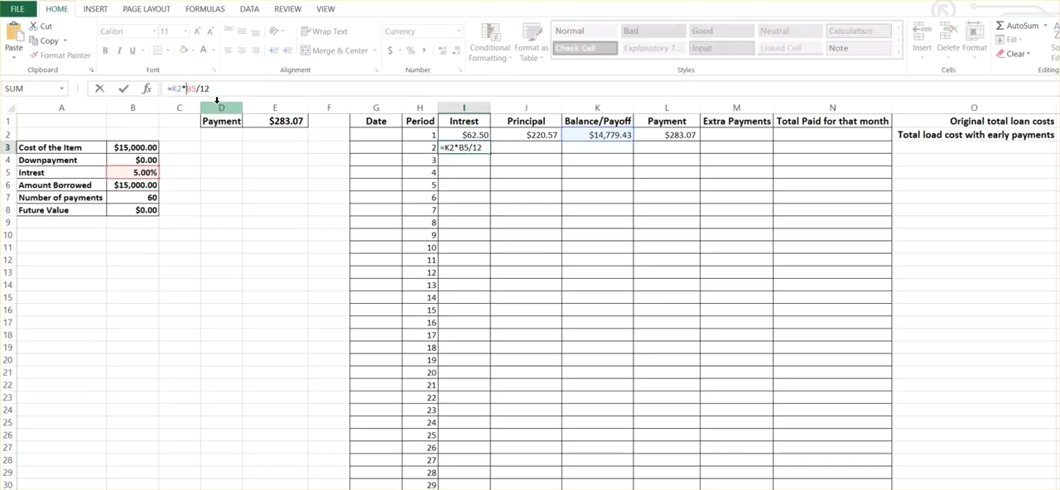
pyautogui.write('$B$')
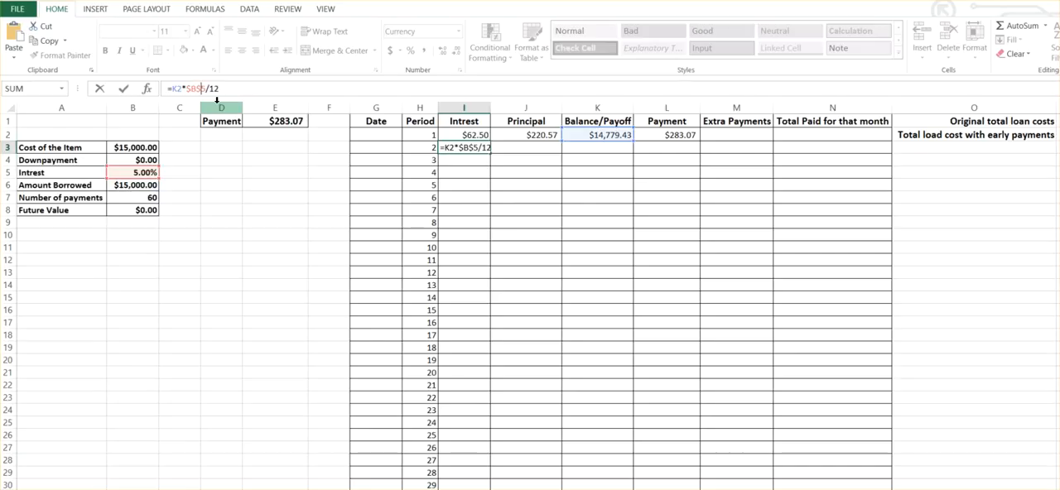
pyautogui.press('Return')
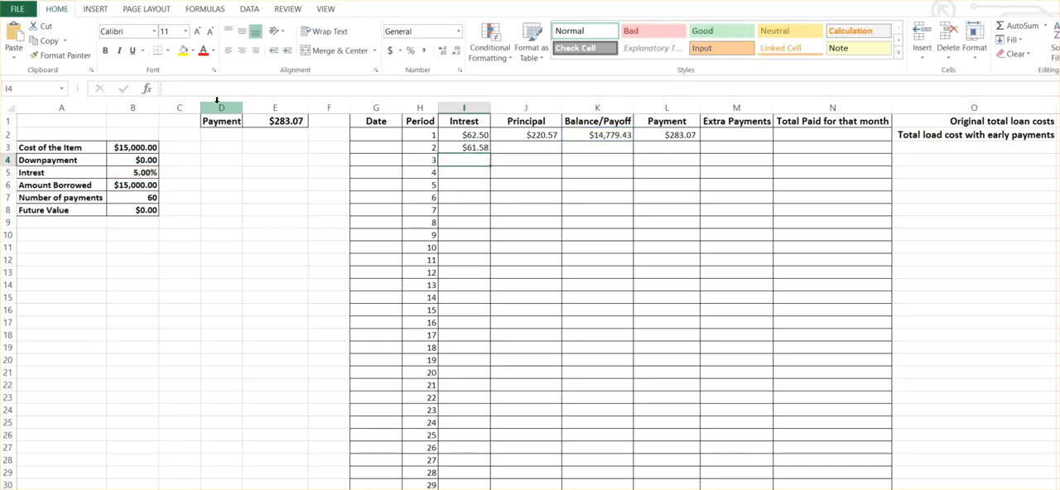
# Fill the first period's Payment formula from L2 down through L5.
pyautogui.click(602, 149)
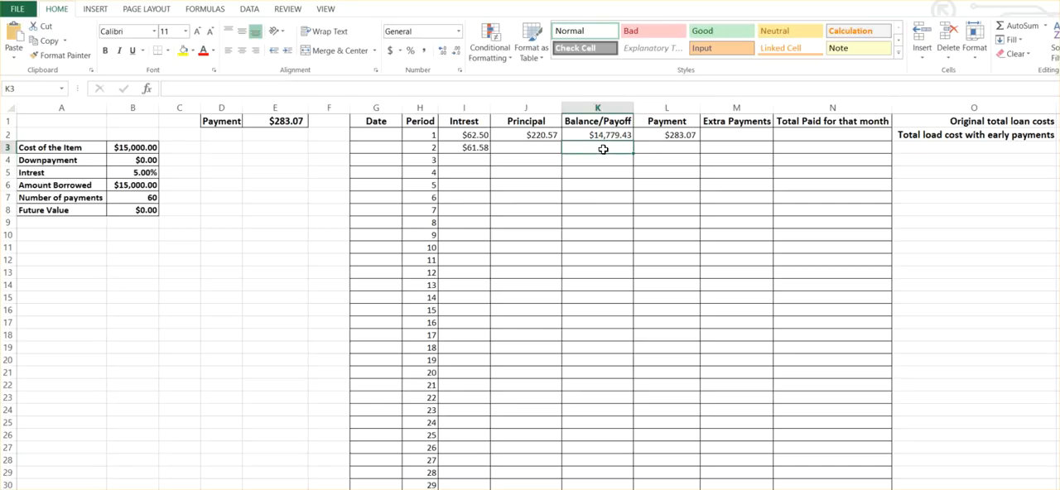
pyautogui.click(685, 134)
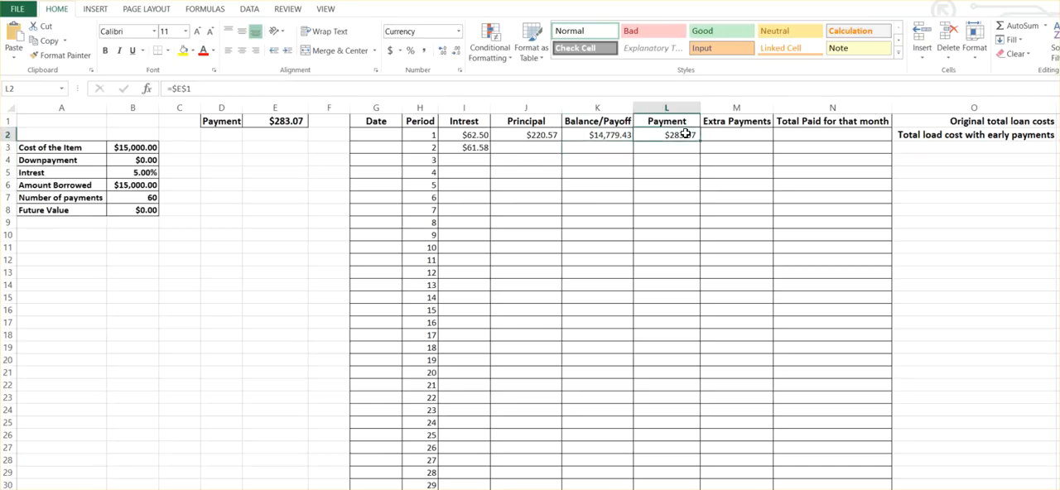
pyautogui.moveTo(700, 142); pyautogui.dragTo(701, 174)
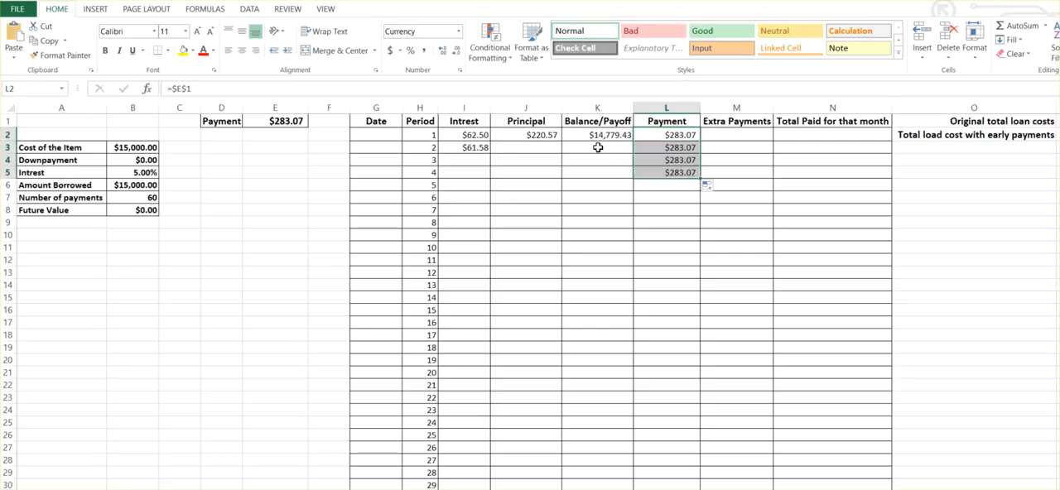
# Try calculating the second period's principal in J3 as previous balance minus interest with =K2-I3.
pyautogui.click(545, 147)
pyautogui.write('=')
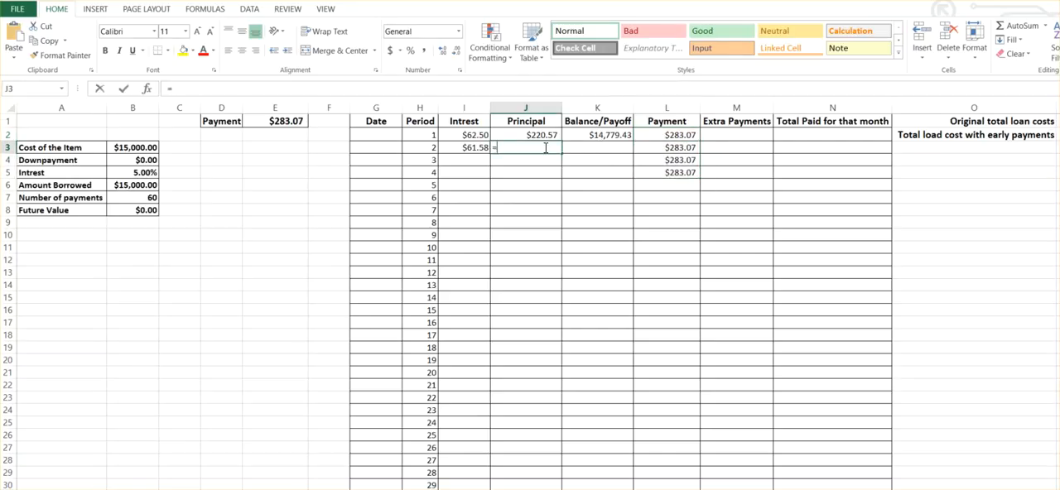
pyautogui.click(605, 134)
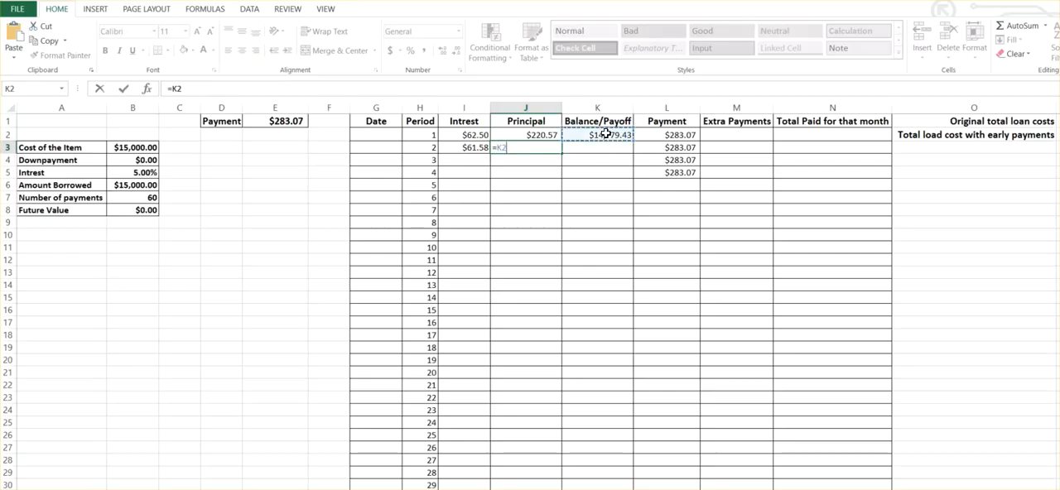
pyautogui.write('-')
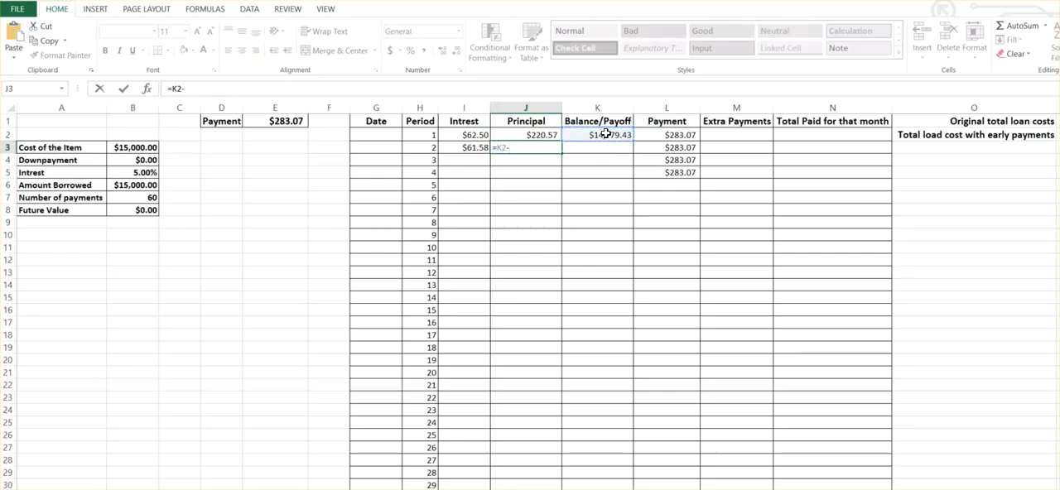
pyautogui.click(467, 149)
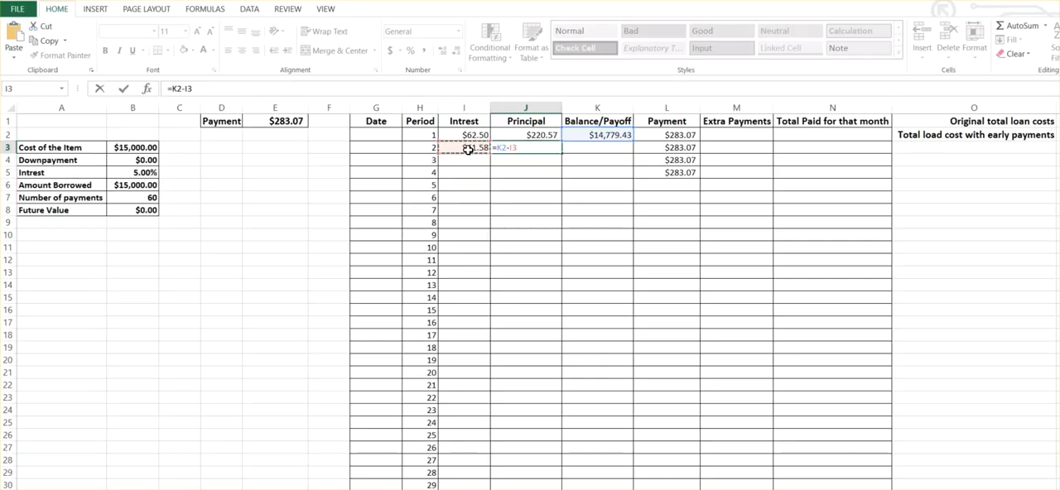
pyautogui.press('Return')
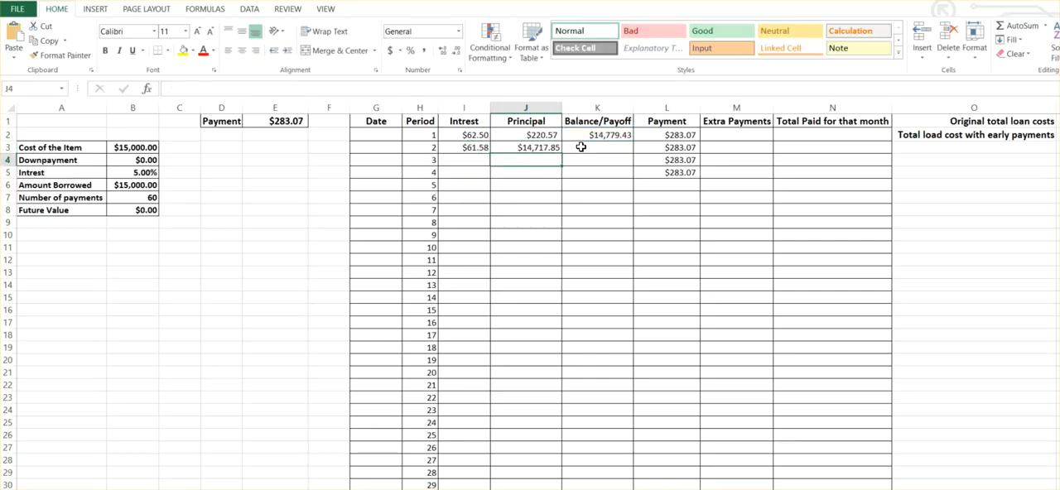
# Replace the second period's principal formula in J3 with payment minus interest, =L3-I3.
pyautogui.click(520, 146)
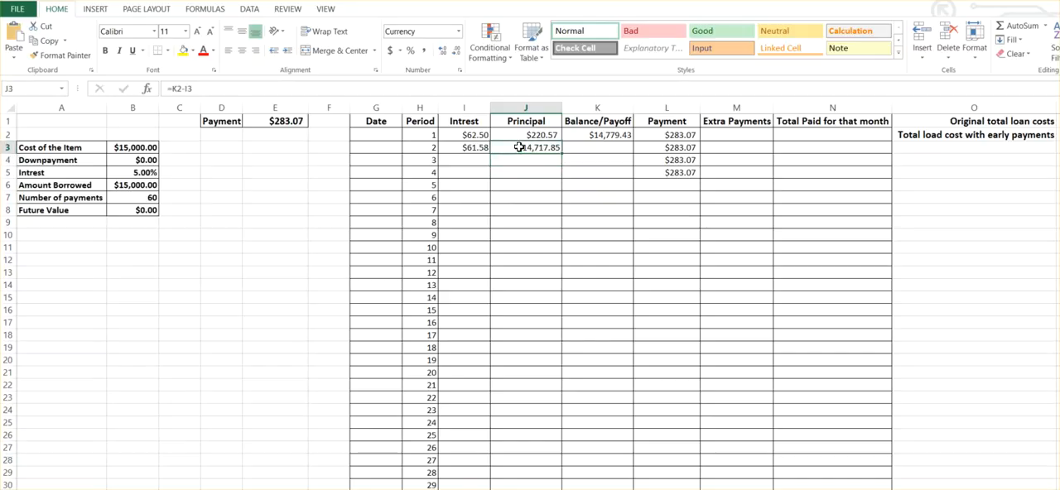
pyautogui.write('=')
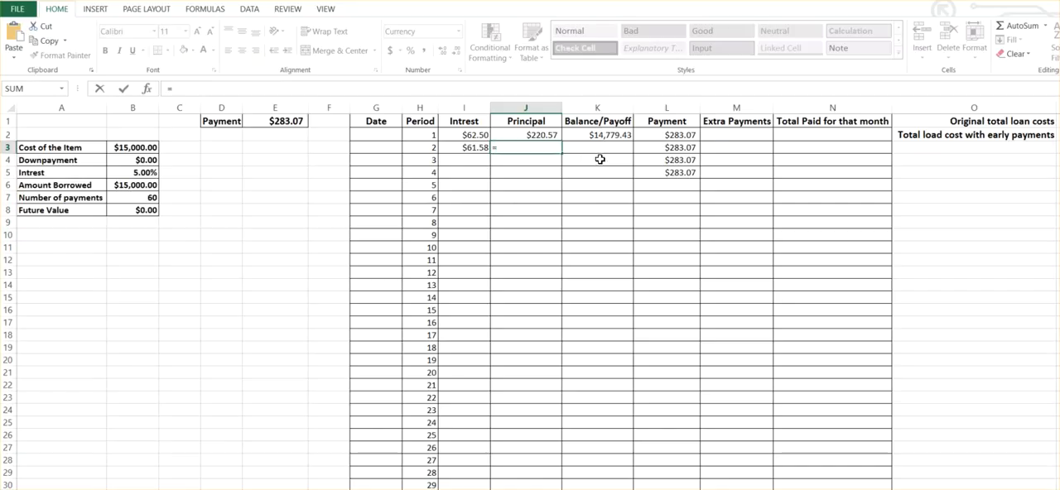
pyautogui.click(676, 146)
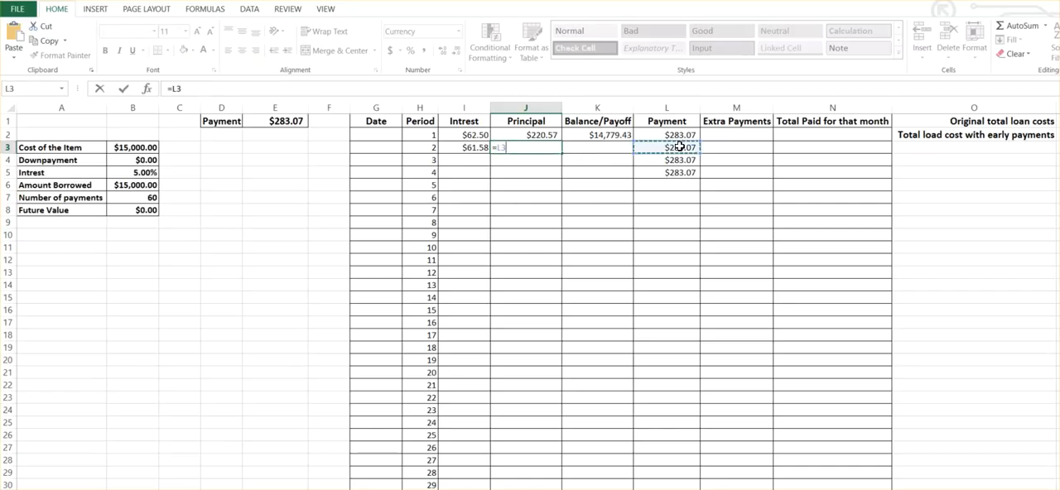
pyautogui.write('-')
pyautogui.click(471, 149)
pyautogui.press('Return')
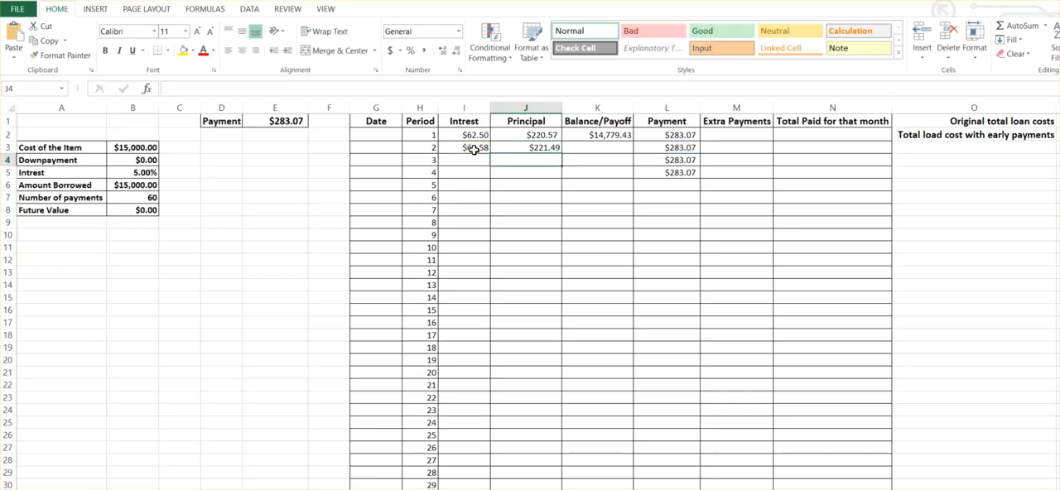
# Calculate the second period's Balance/Payoff in K3 as previous balance minus principal with =K2-J3.
pyautogui.click(605, 147)
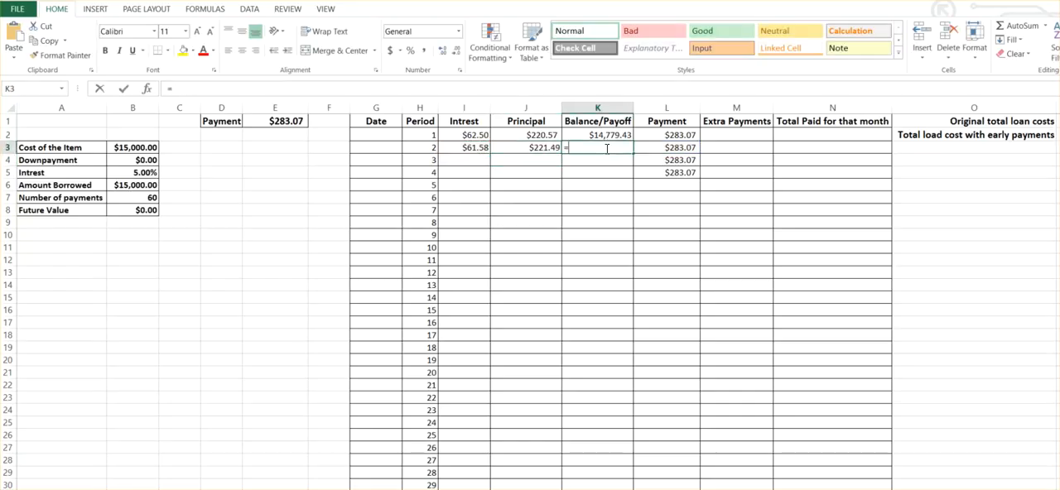
pyautogui.write('=')
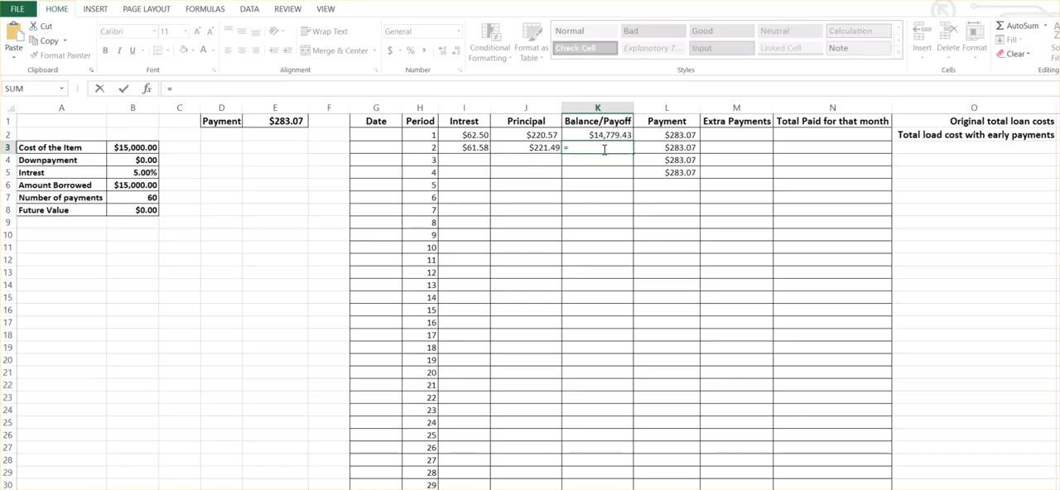
pyautogui.click(594, 135)
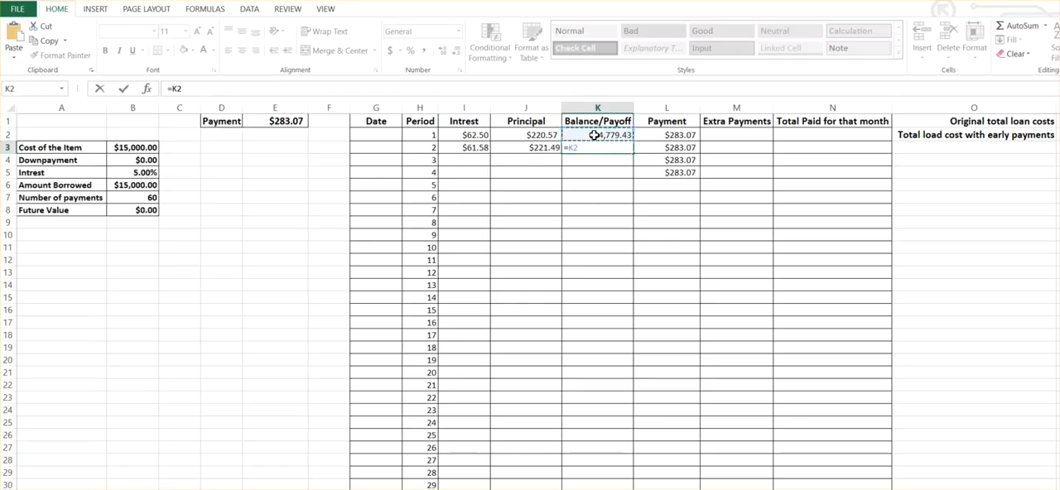
pyautogui.write('-')
pyautogui.click(538, 148)
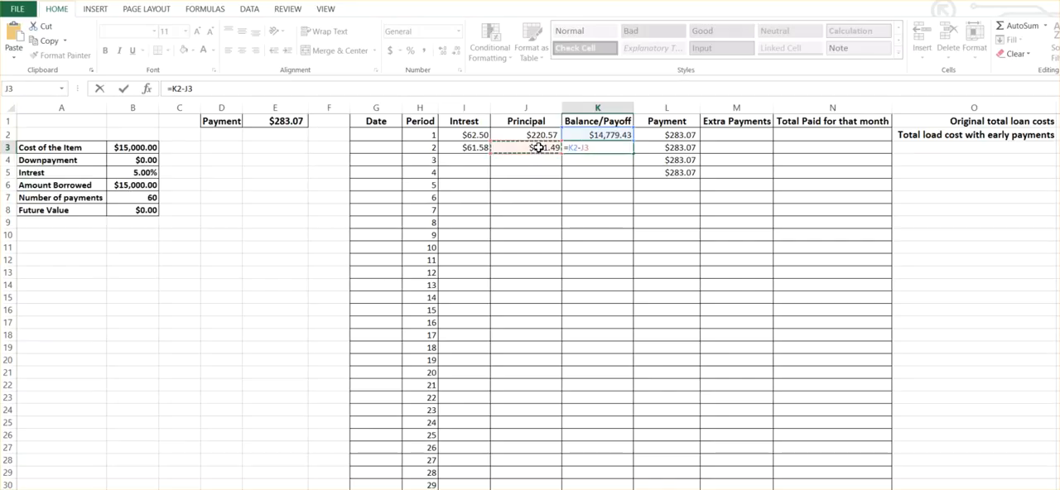
pyautogui.press('Return')
# Fill the second period's interest, principal, balance and payment formulas from I3:L3 down through period 63 in row 64.
pyautogui.moveTo(467, 149); pyautogui.dragTo(703, 428)
pyautogui.scroll(-5, 690, 372)
pyautogui.moveTo(702, 238); pyautogui.dragTo(696, 488)
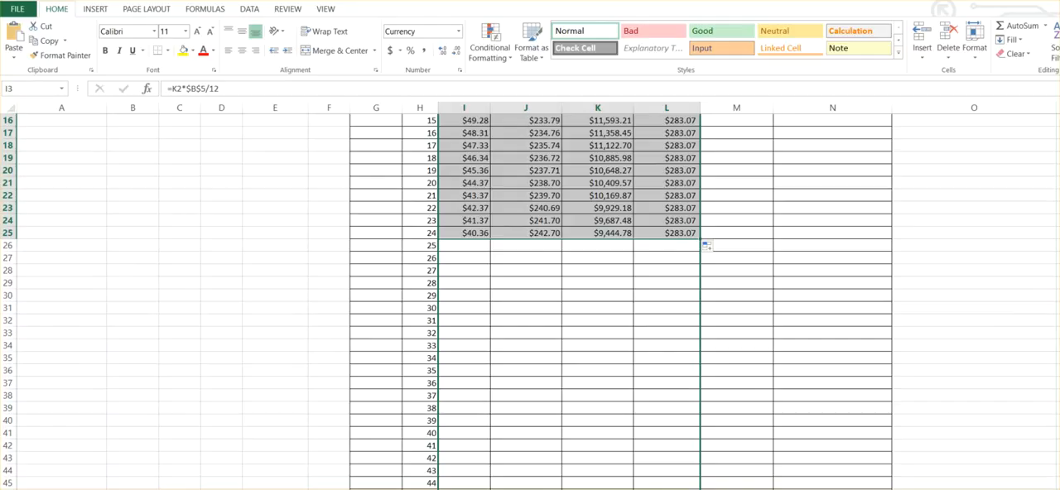
pyautogui.moveTo(696, 488); pyautogui.dragTo(696, 489)
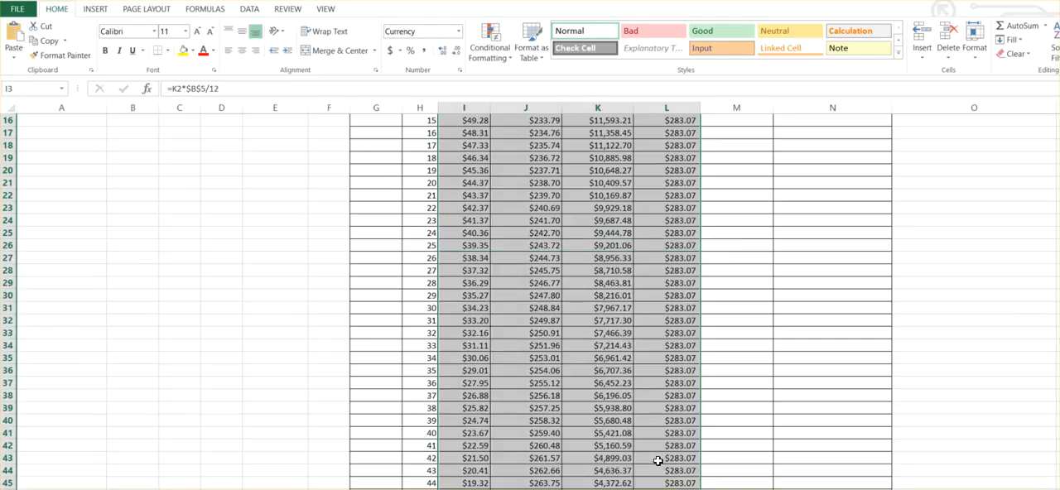
pyautogui.scroll(-6, 650, 426)
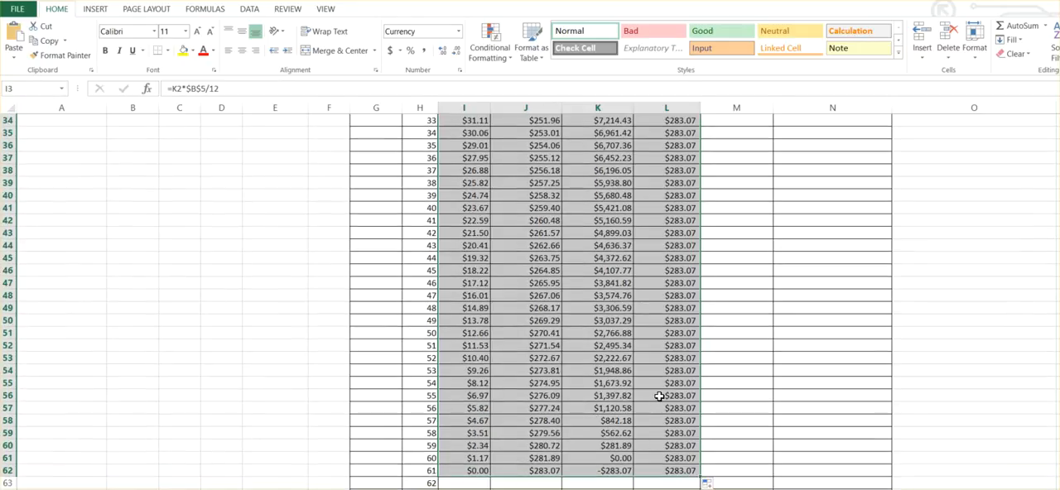
pyautogui.scroll(-2, 659, 395)
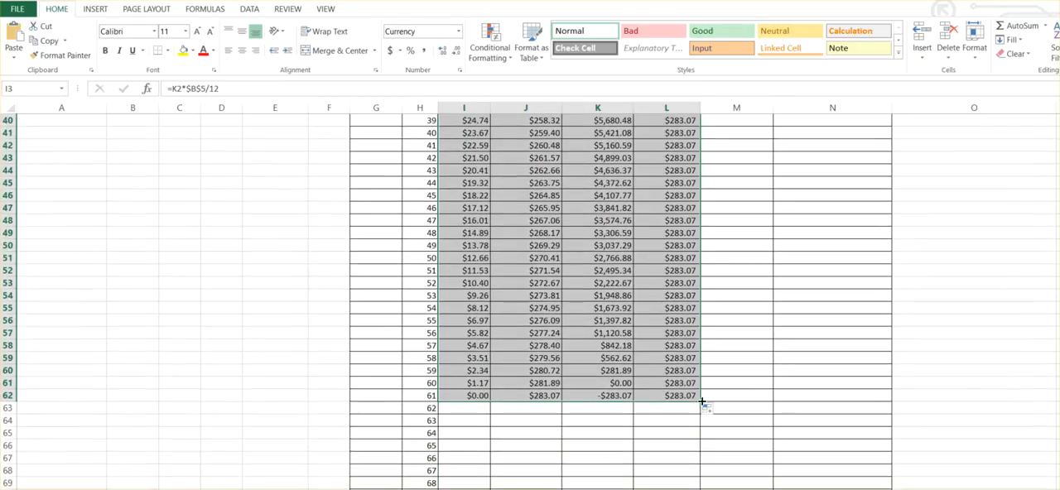
pyautogui.moveTo(699, 409); pyautogui.dragTo(698, 428)
pyautogui.click(636, 446)
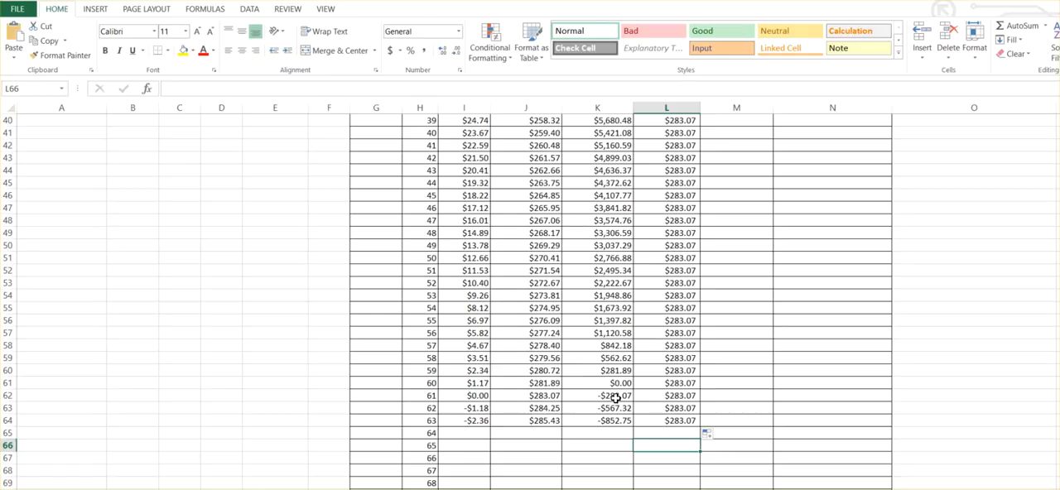
# Calculate the original total loan costs in P1 as payment times number of payments with =E1*B7.
pyautogui.scroll(13, 538, 385)
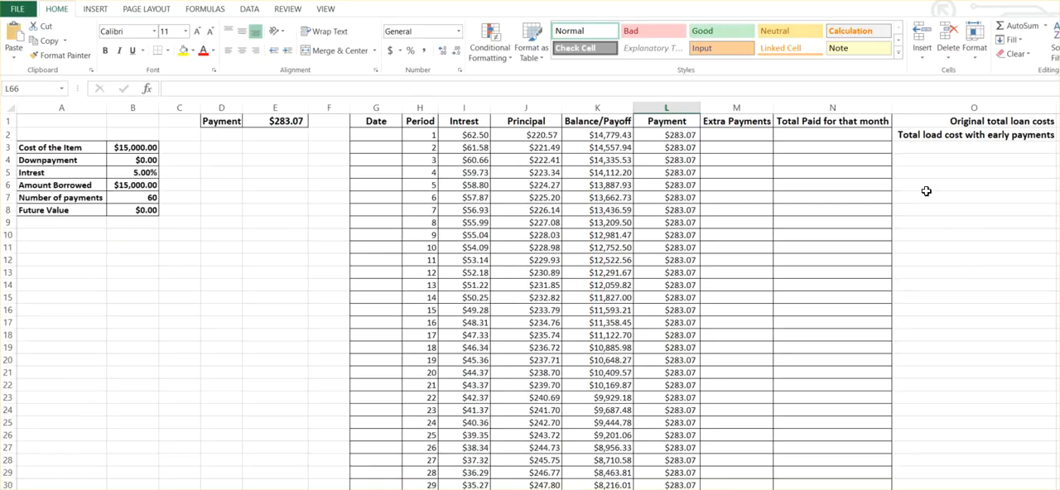
pyautogui.moveTo(891, 108); pyautogui.dragTo(824, 104)
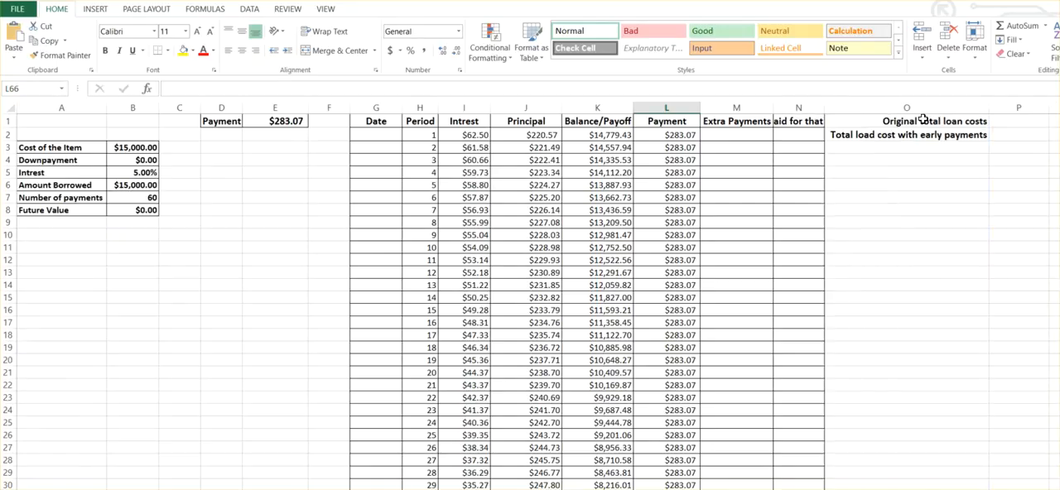
pyautogui.click(1004, 121)
pyautogui.write('=')
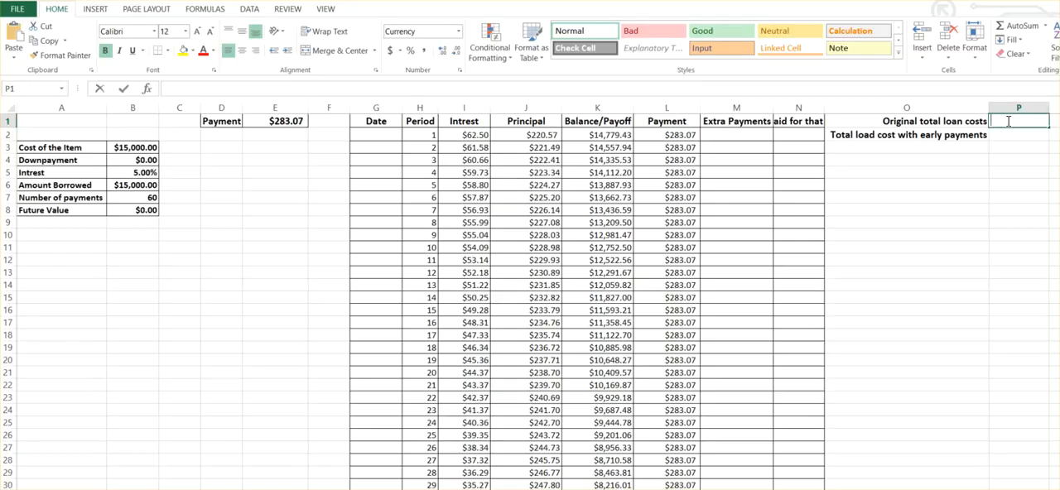
pyautogui.click(265, 122)
pyautogui.write('*')
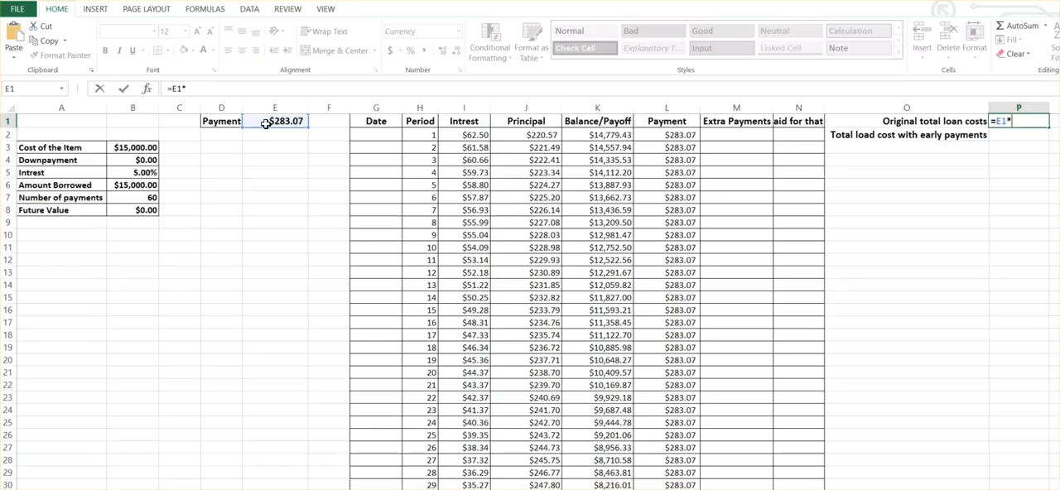
pyautogui.click(133, 200)
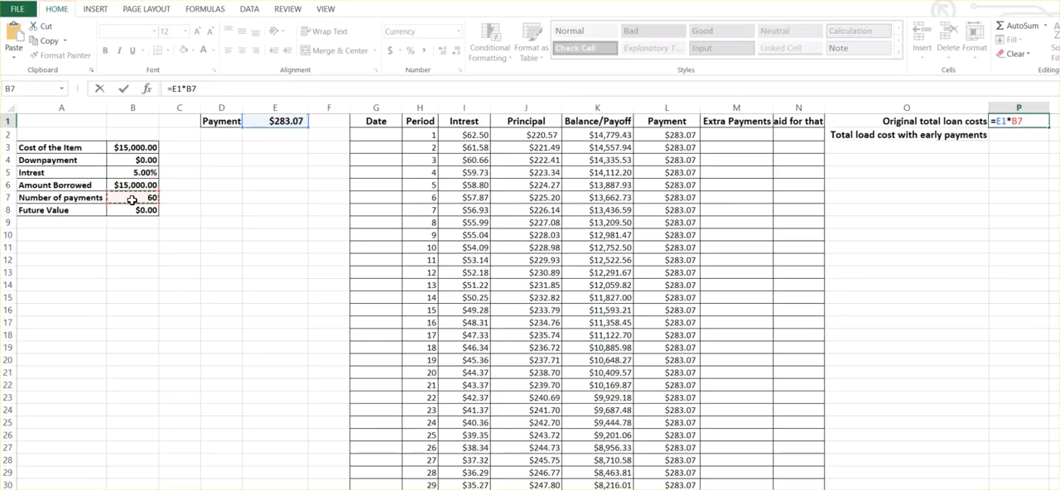
pyautogui.press('Return')
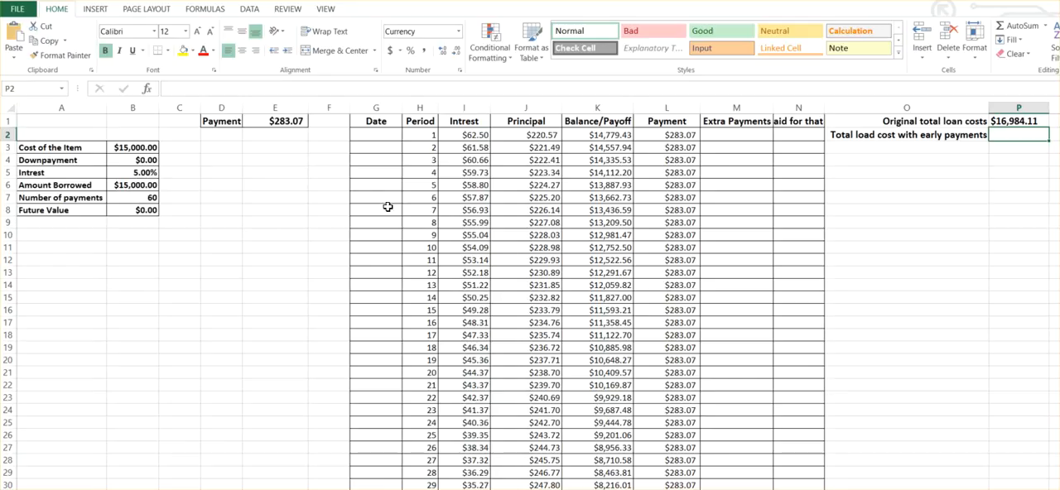
pyautogui.moveTo(825, 108); pyautogui.dragTo(892, 107)
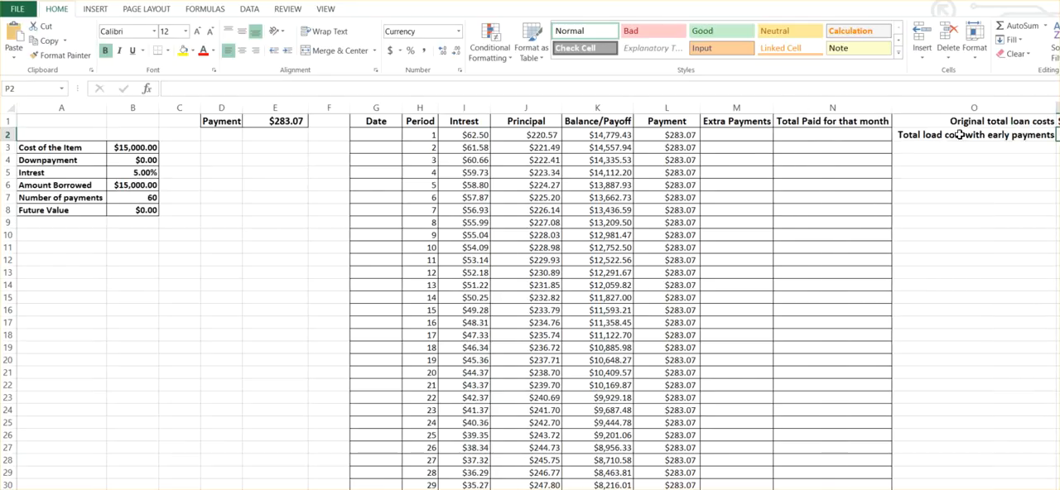
pyautogui.click(808, 170)
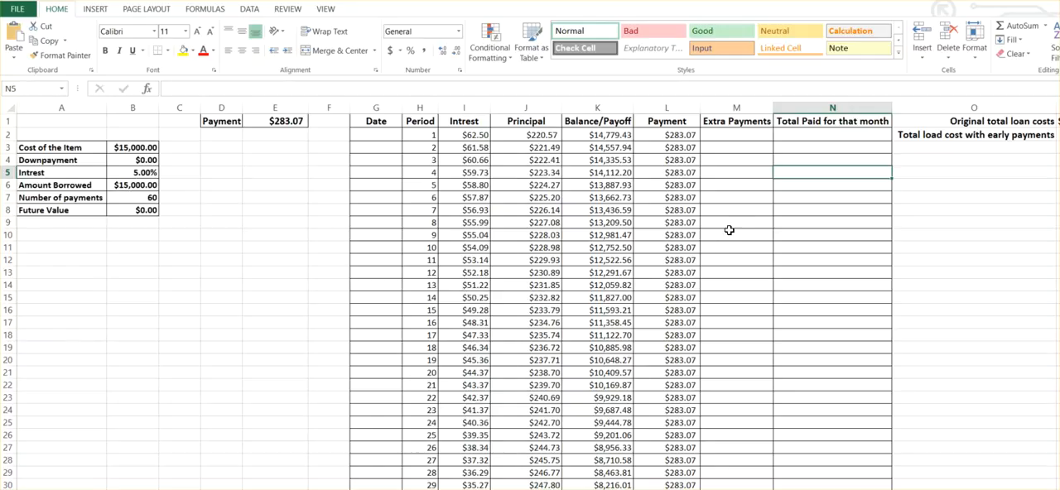
pyautogui.click(732, 195)
pyautogui.click(724, 245)
pyautogui.click(722, 294)
pyautogui.click(725, 373)
pyautogui.click(556, 221)
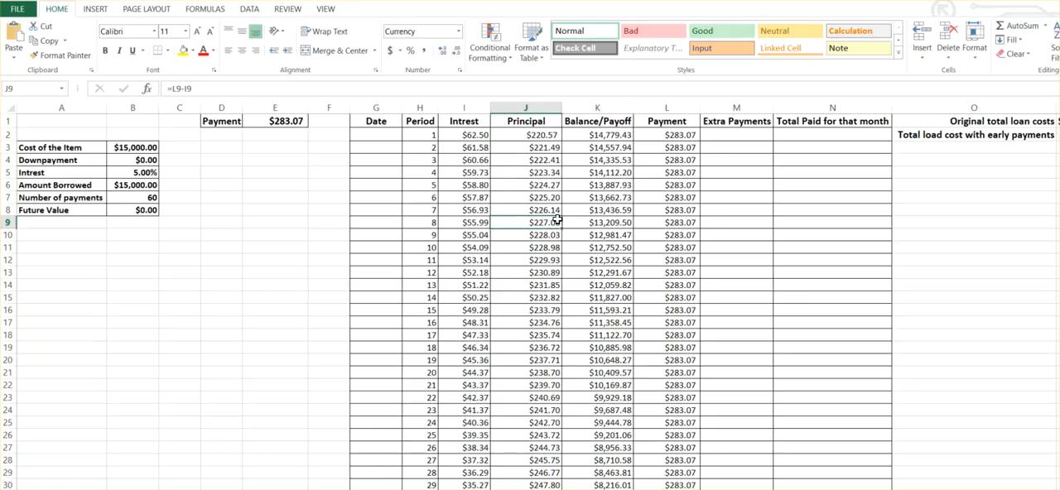
# Add the extra payment to the second period's principal formula in J3, =L3+M3-I3, and fill it down the Principal column.
pyautogui.click(538, 147)
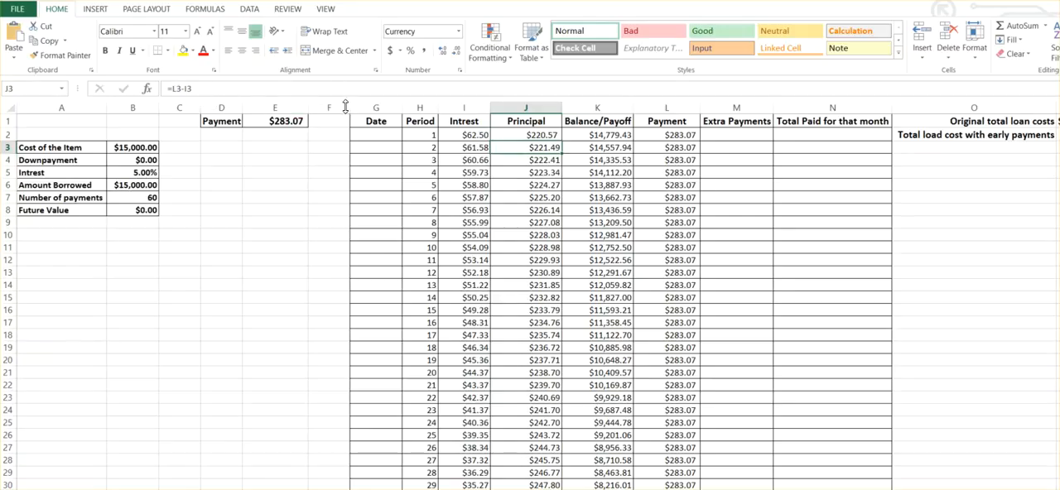
pyautogui.click(183, 89)
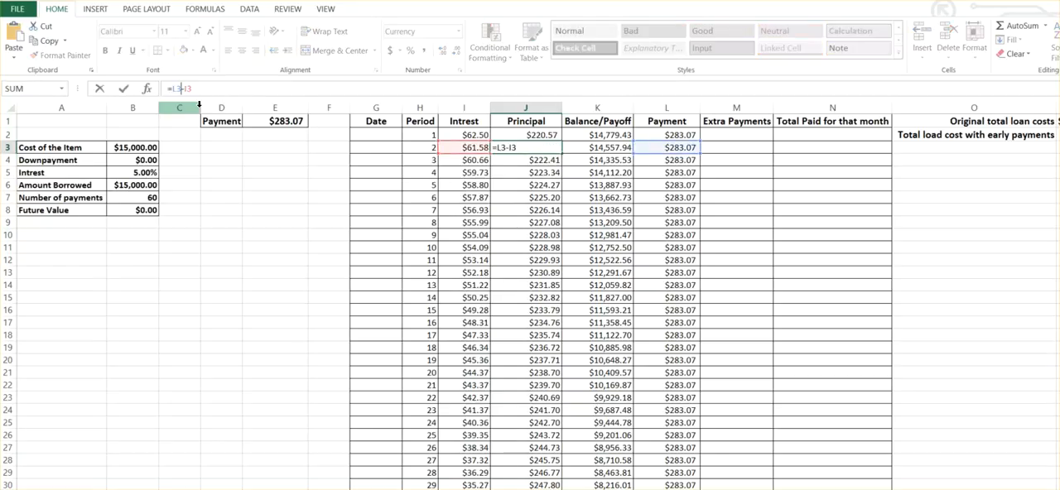
pyautogui.write('+M')
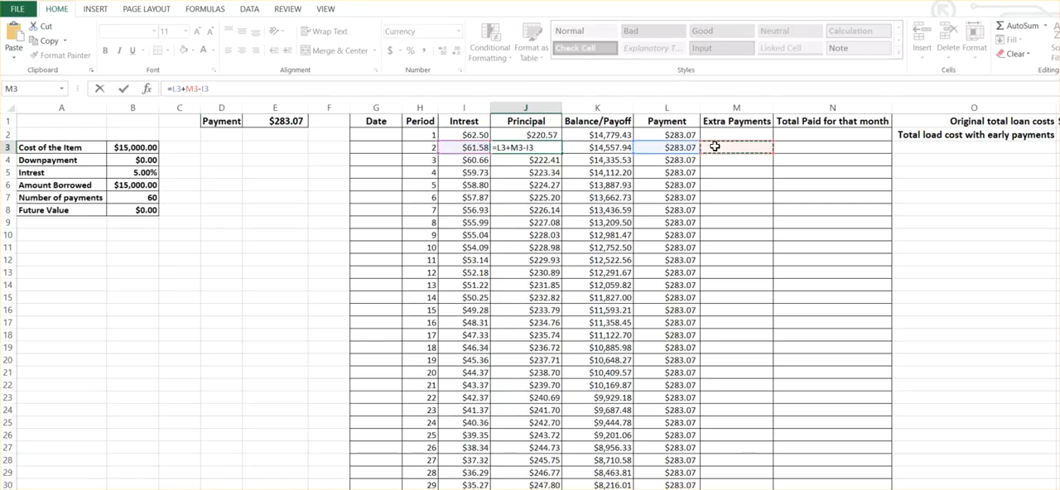
pyautogui.press('Return')
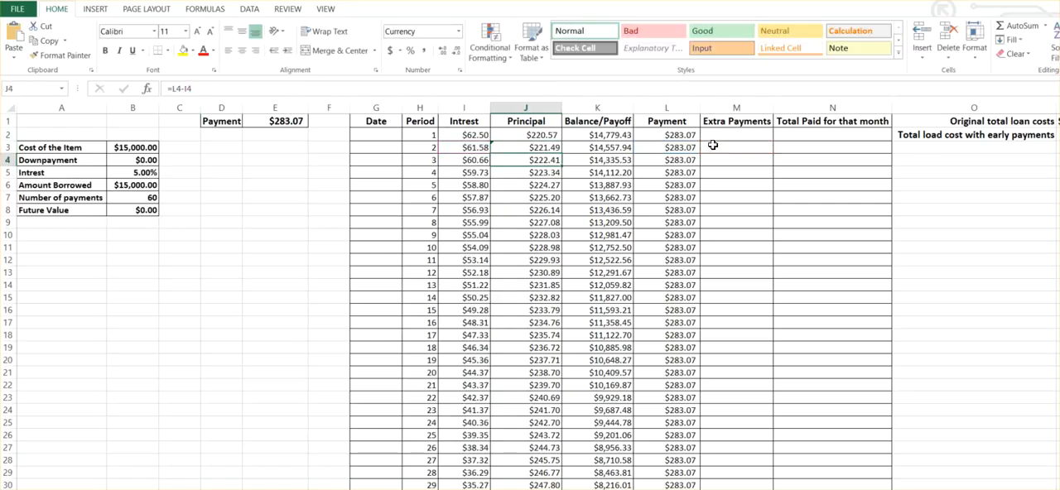
pyautogui.click(539, 148)
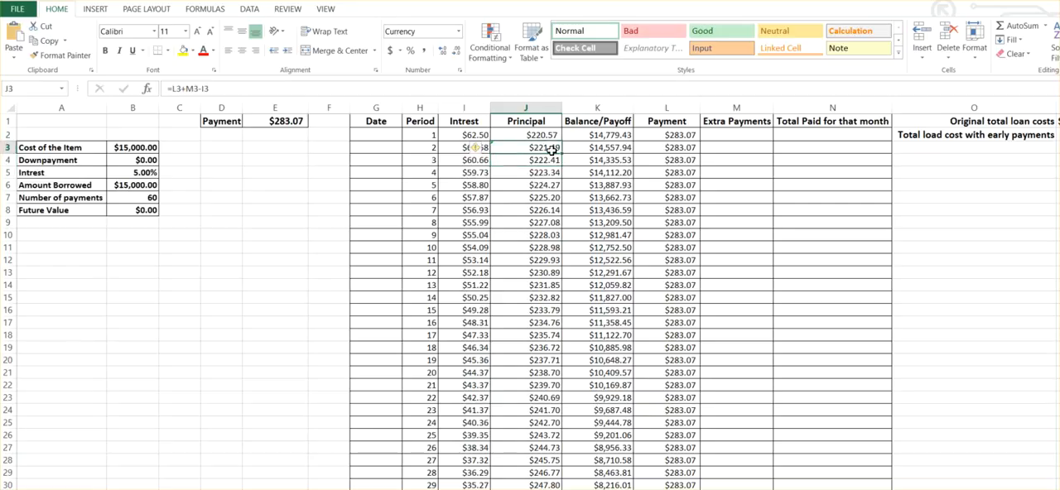
pyautogui.doubleClick(559, 154)
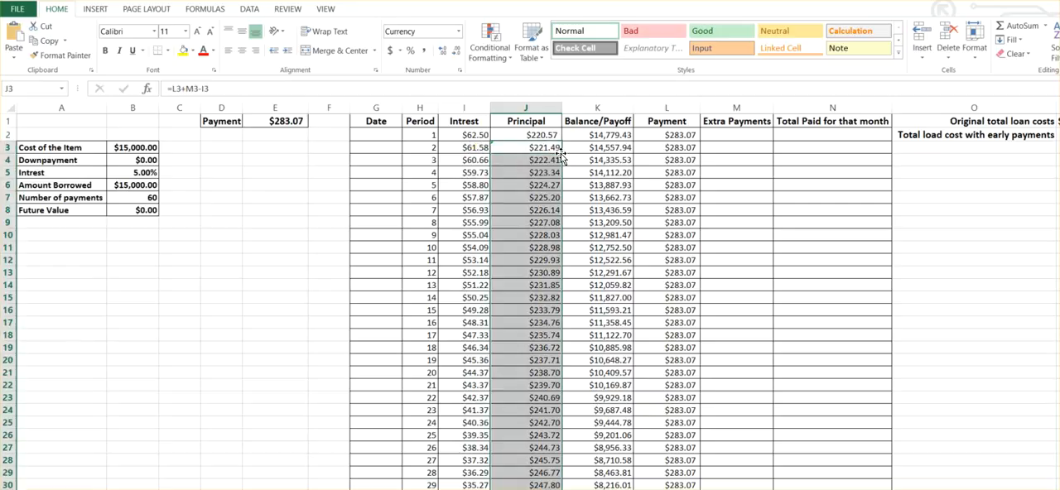
pyautogui.click(623, 234)
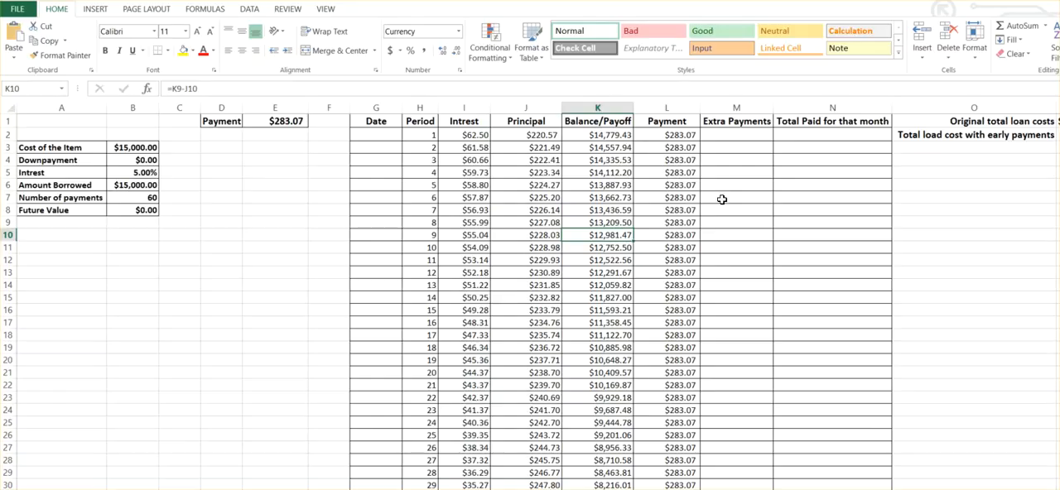
# Test an extra payment of 50 for period 3 in M4 and check the balances around period 60.
pyautogui.click(721, 155)
pyautogui.write('50')
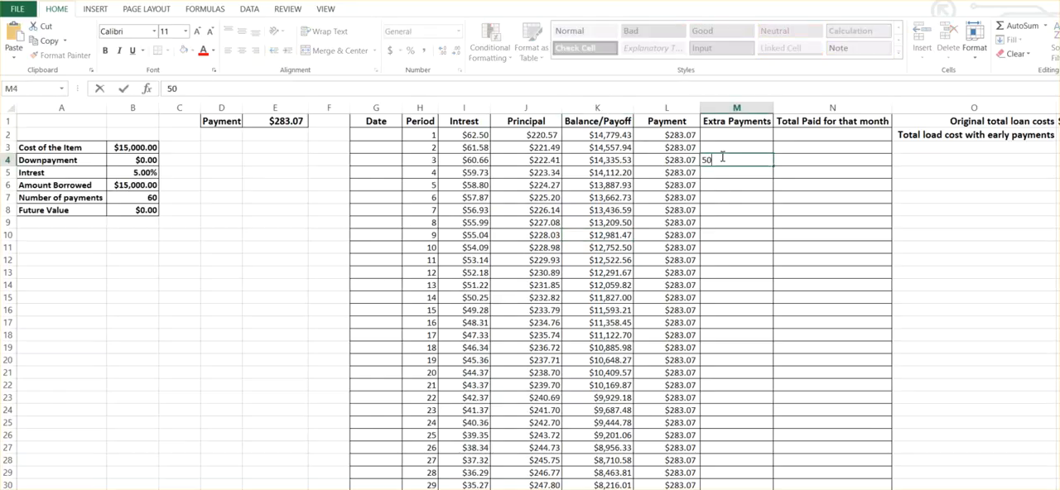
pyautogui.press('Return')
pyautogui.scroll(-11, 688, 302)
pyautogui.scroll(-2, 687, 302)
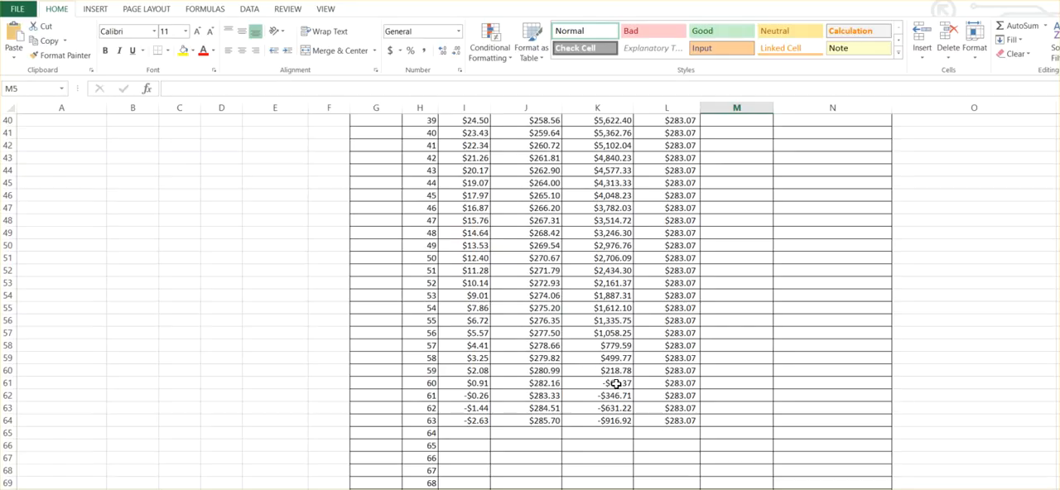
pyautogui.scroll(4, 615, 385)
pyautogui.scroll(-5, 615, 379)
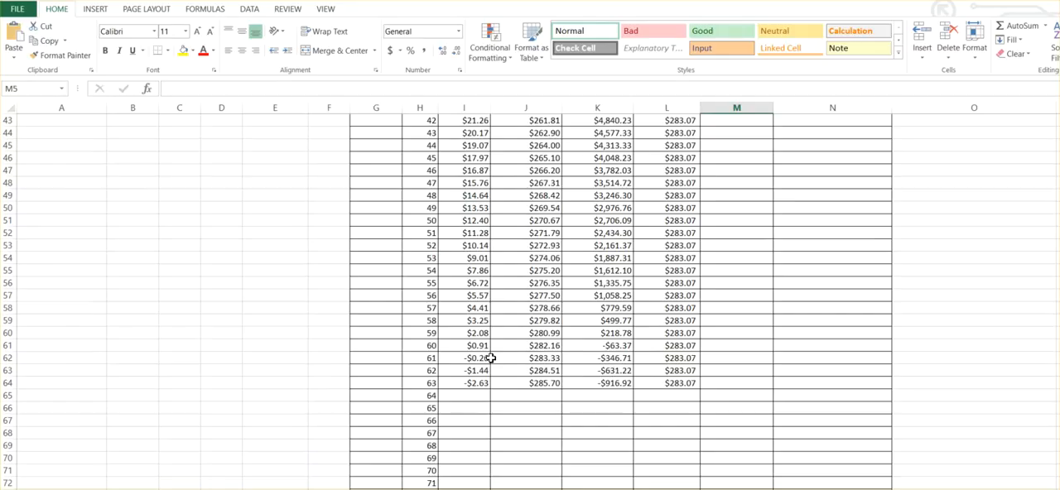
pyautogui.click(621, 348)
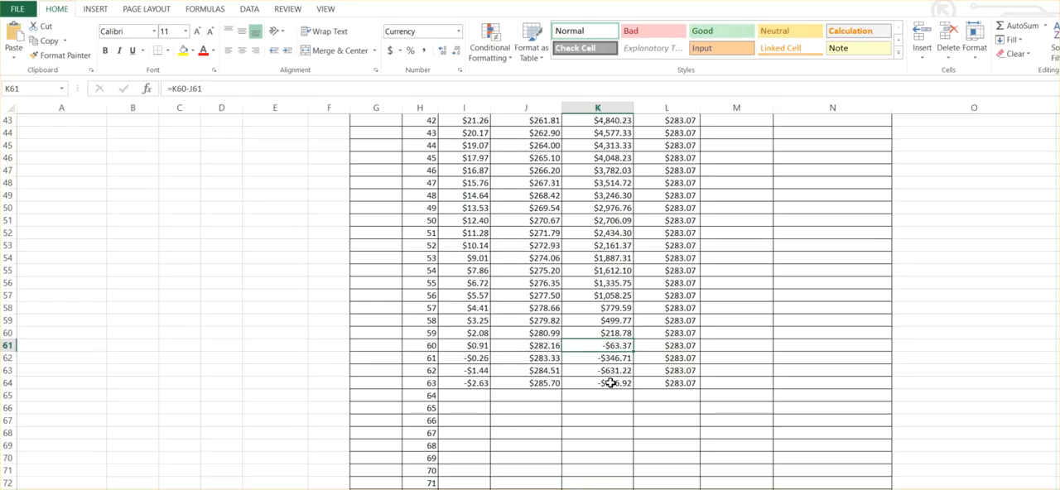
pyautogui.scroll(14, 610, 383)
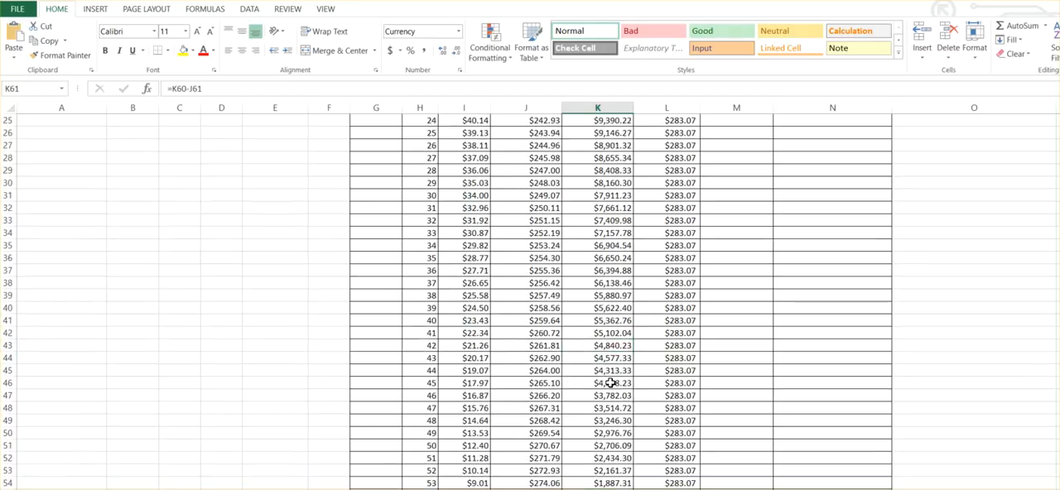
# Clear the test extra payment from M4 and look over the schedule again.
pyautogui.click(716, 163)
pyautogui.press('Delete')
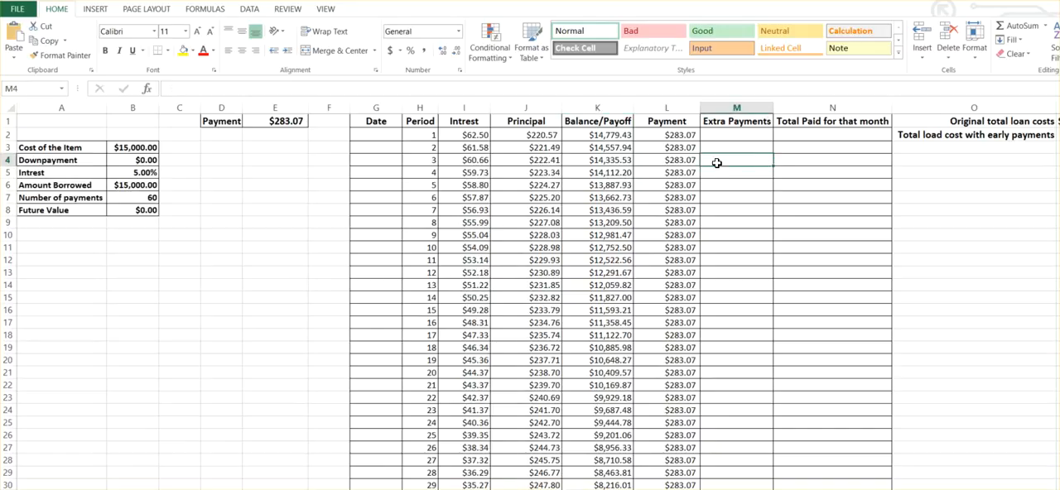
pyautogui.scroll(-1, 767, 236)
pyautogui.scroll(1, 770, 245)
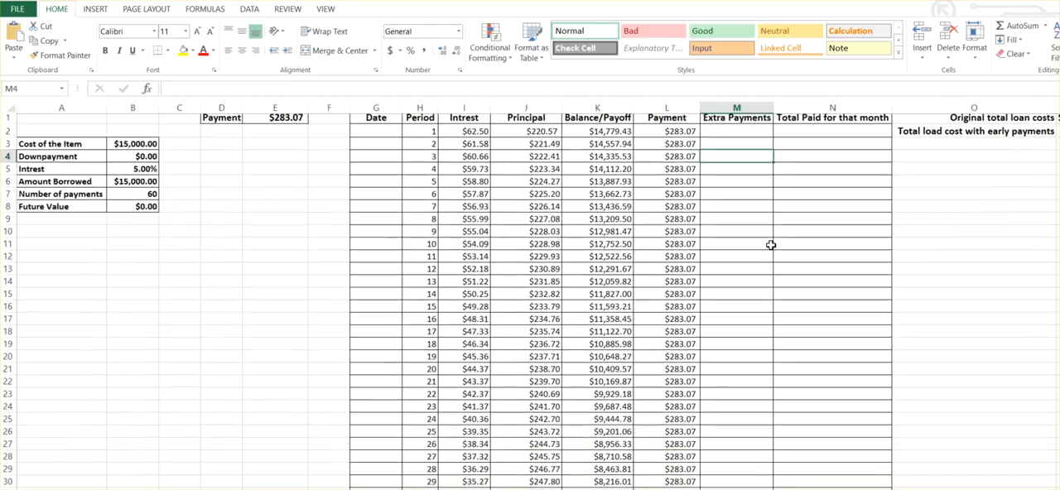
# Calculate the first period's Total Paid for that month in N2 from the payment in L2.
pyautogui.click(806, 133)
pyautogui.write('=')
pyautogui.press('Left')
pyautogui.press('Left')
pyautogui.press('Return')
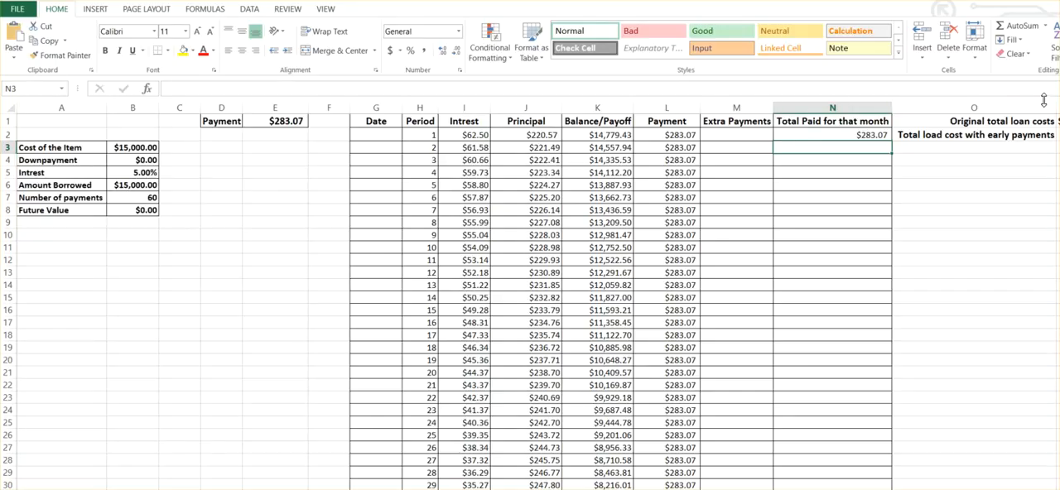
# Narrow column O and correct the label in O2 to "Total loan cost with early payments".
pyautogui.moveTo(1054, 108); pyautogui.dragTo(975, 108)
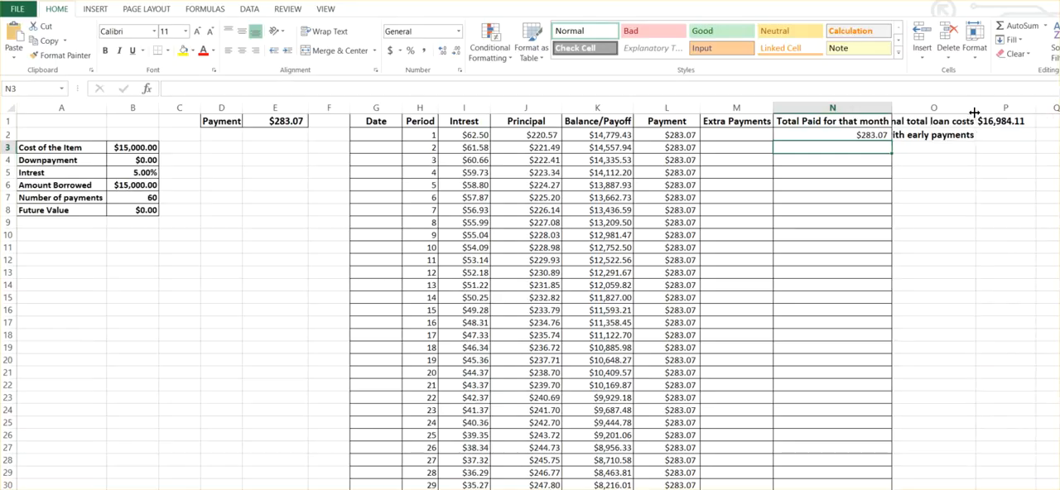
pyautogui.click(908, 136)
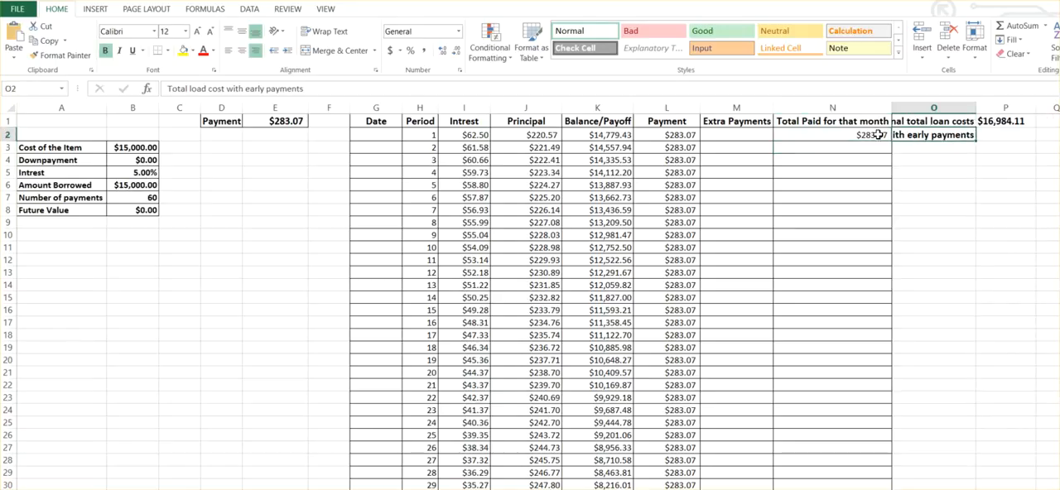
pyautogui.click(202, 90)
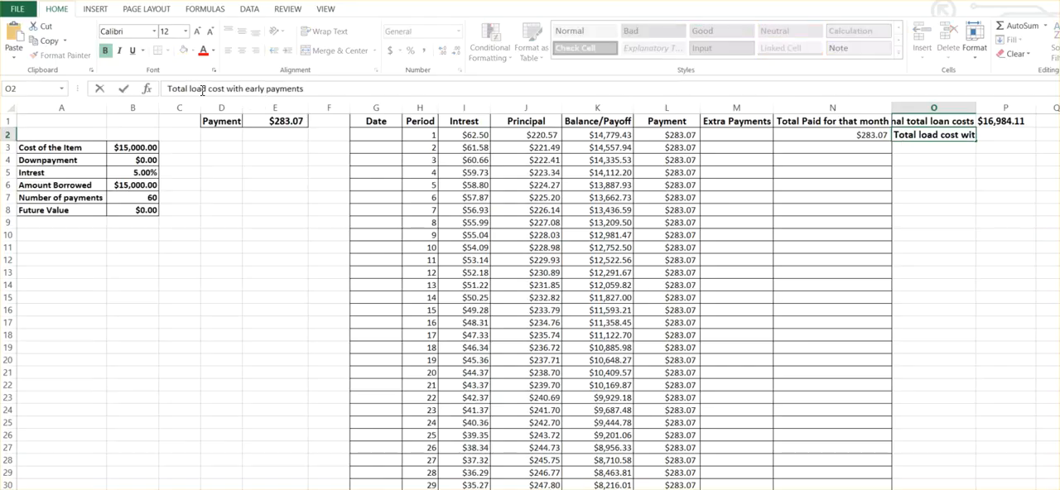
pyautogui.press('BackSpace')
pyautogui.write('n')
pyautogui.click(913, 176)
# Examine how the balance and payment columns behave through the end of the schedule, around periods 60 to 63.
pyautogui.click(984, 140)
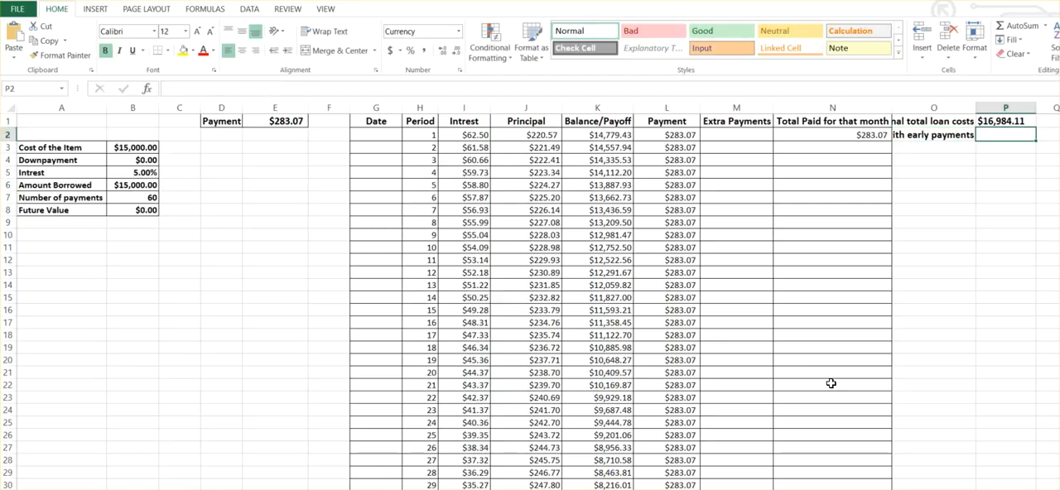
pyautogui.scroll(-8, 830, 383)
pyautogui.scroll(-4, 827, 393)
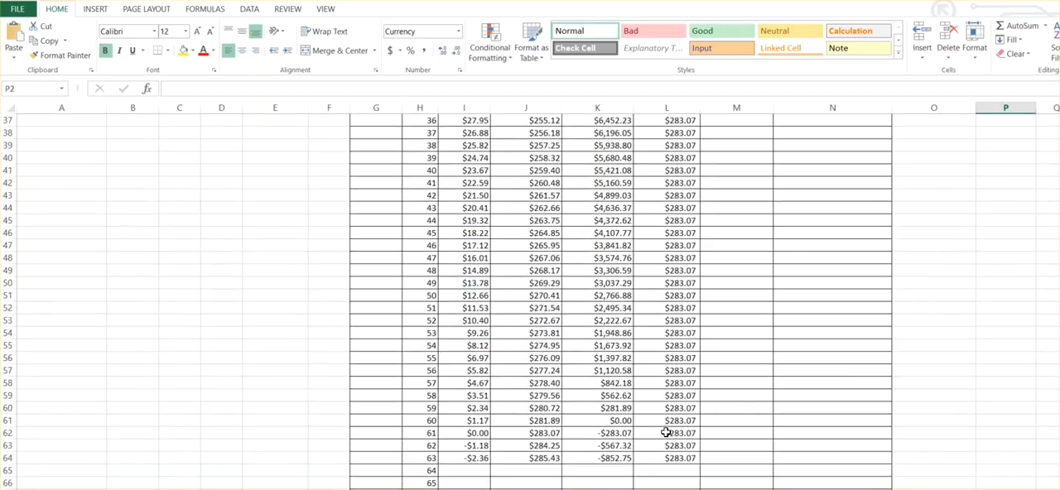
pyautogui.scroll(12, 664, 433)
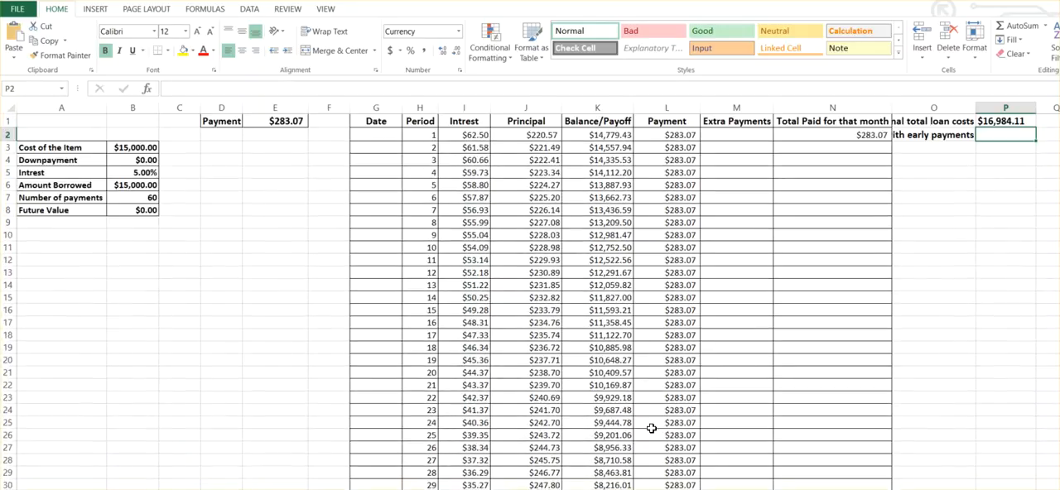
pyautogui.scroll(-11, 652, 427)
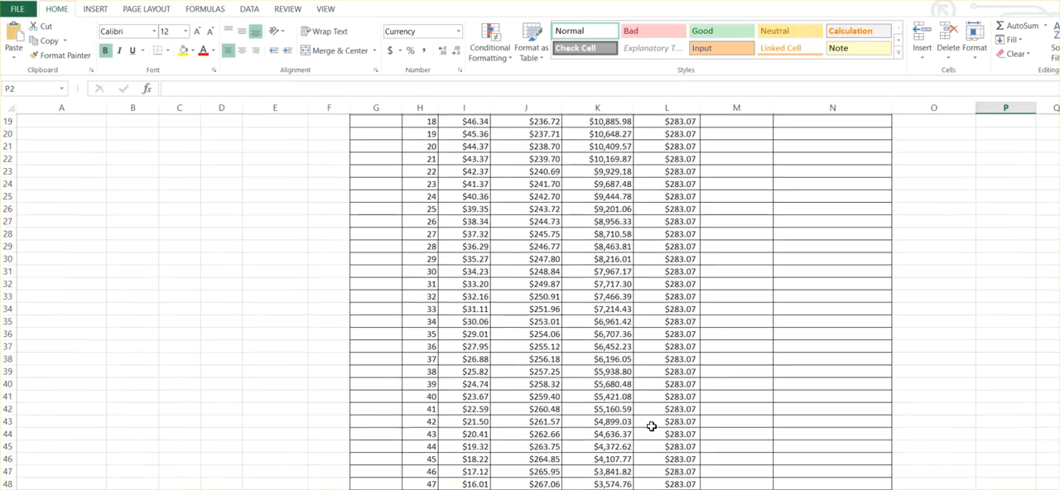
pyautogui.scroll(-1, 652, 425)
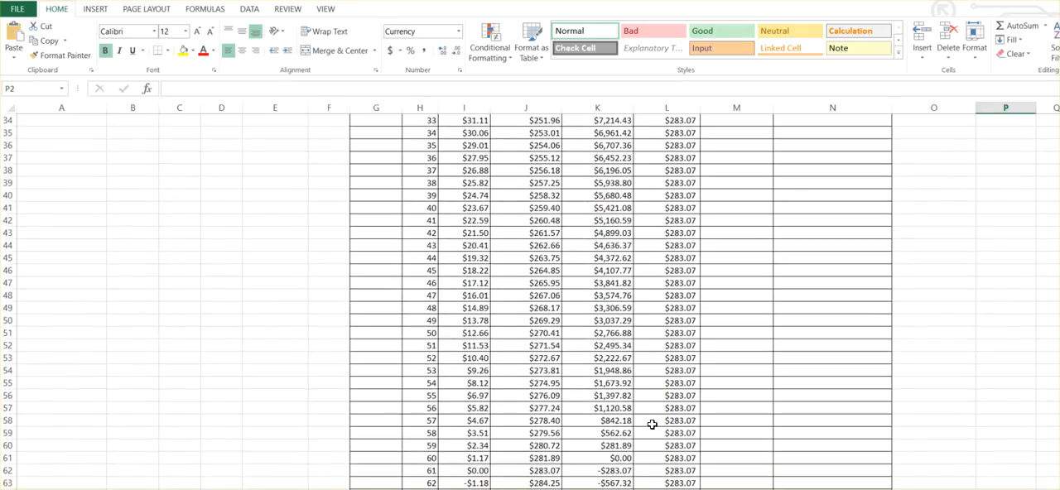
pyautogui.scroll(-3, 653, 424)
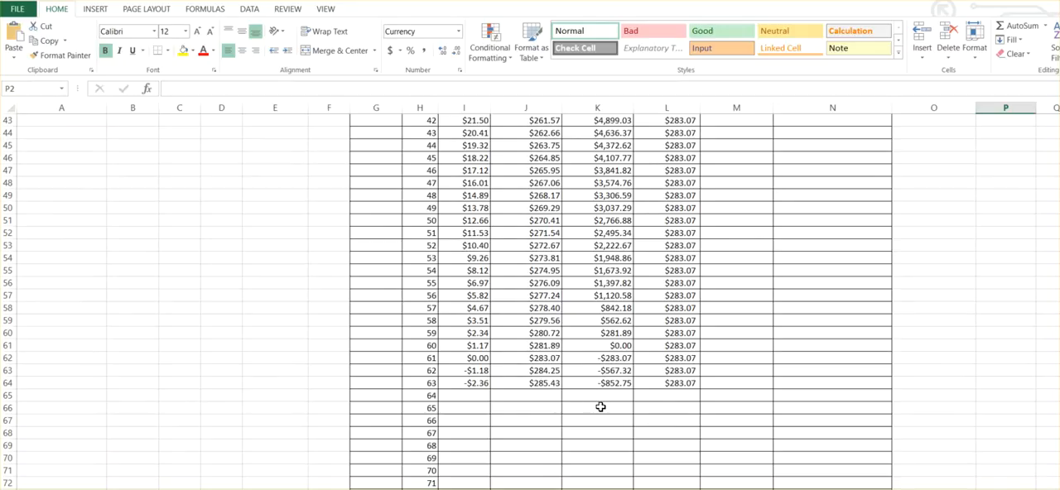
pyautogui.scroll(6, 631, 400)
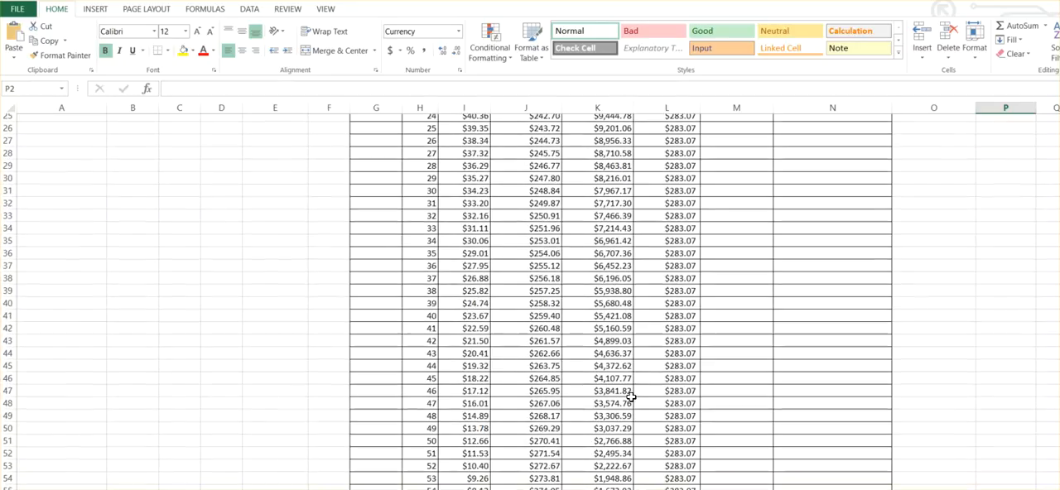
pyautogui.scroll(8, 631, 400)
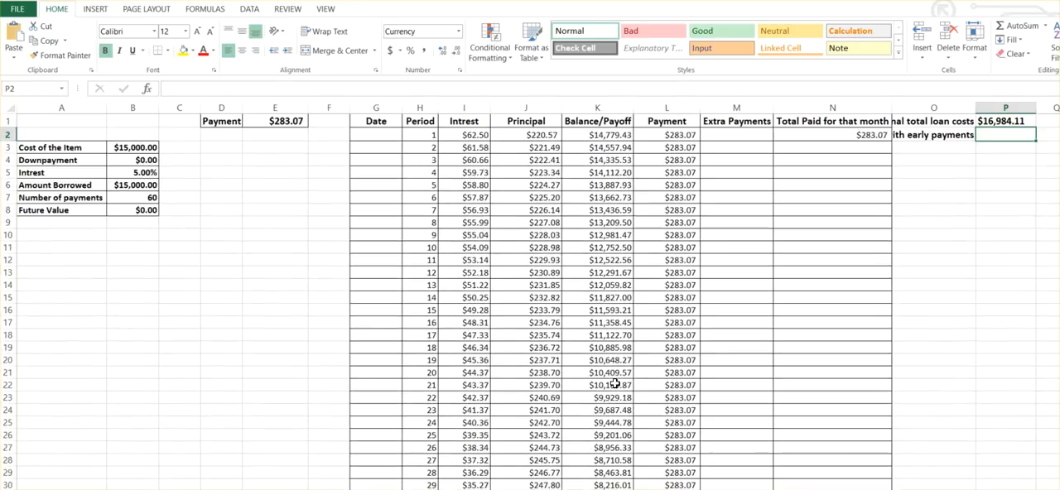
pyautogui.scroll(-8, 675, 406)
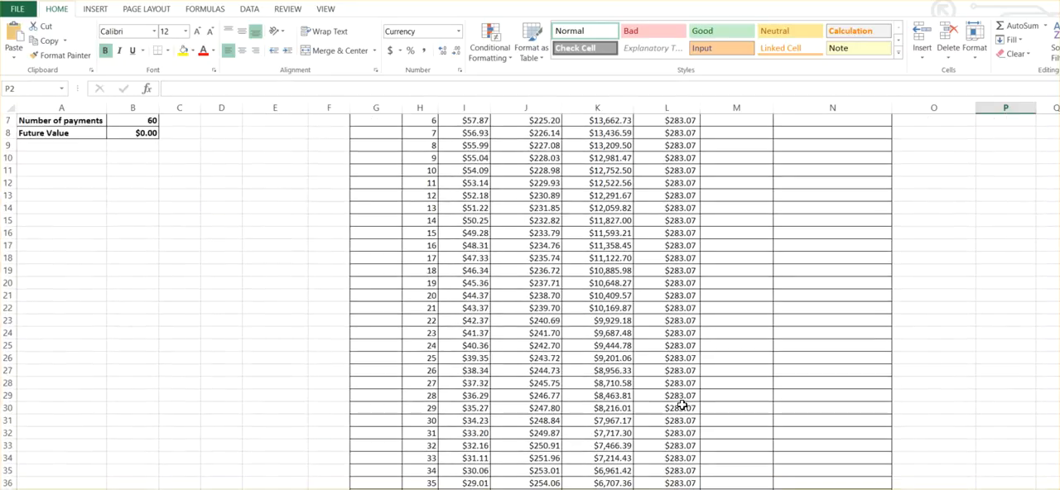
pyautogui.scroll(-5, 681, 404)
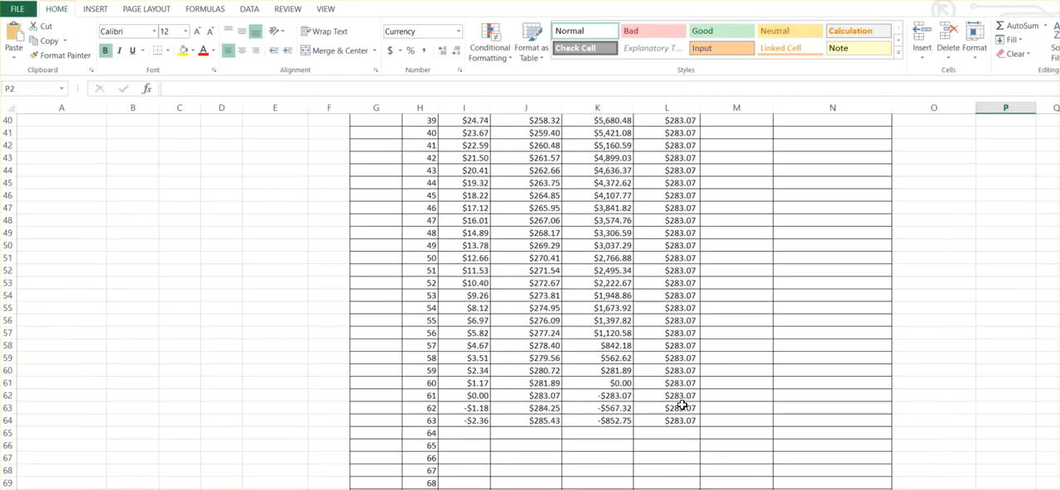
# Begin an IF formula in N62 with an AND test whose first condition is K62<0.
pyautogui.click(800, 397)
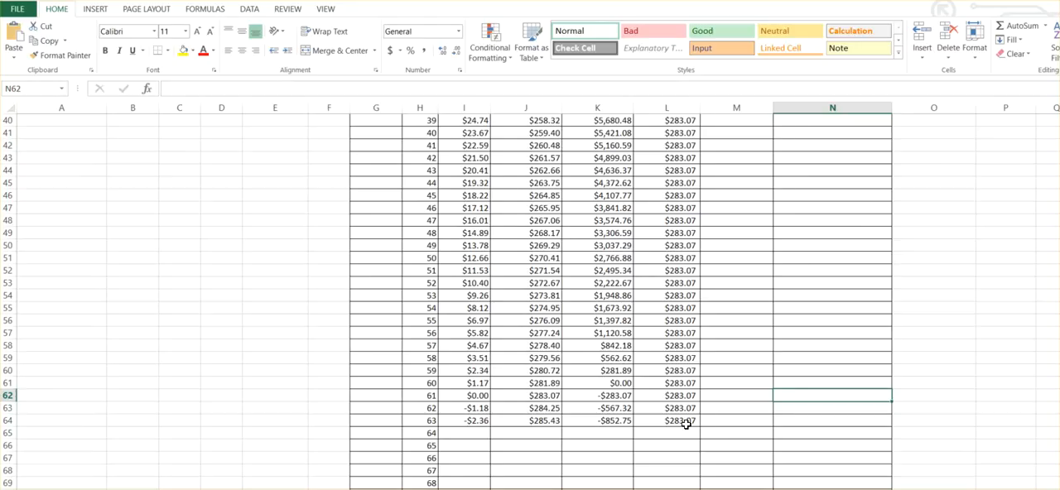
pyautogui.write('=')
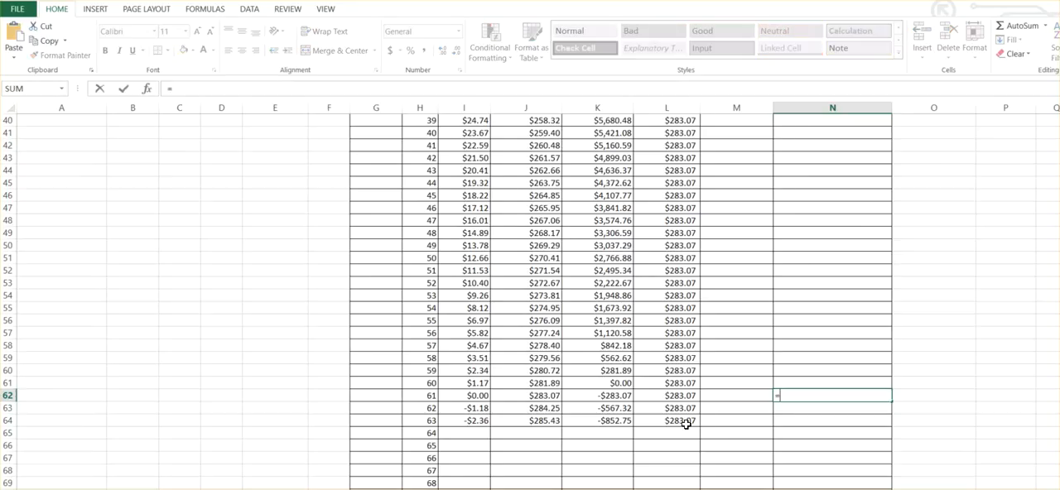
pyautogui.write('if(')
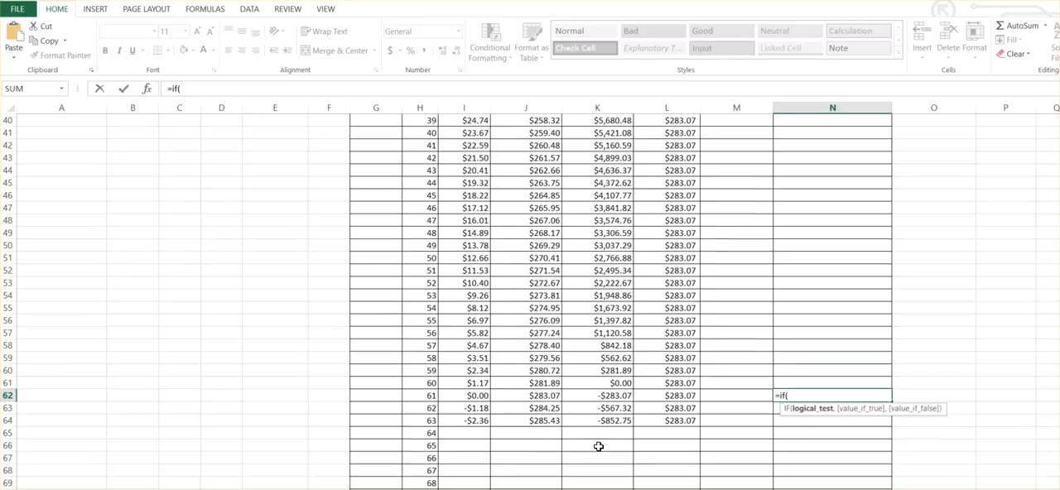
pyautogui.scroll(-2, 599, 446)
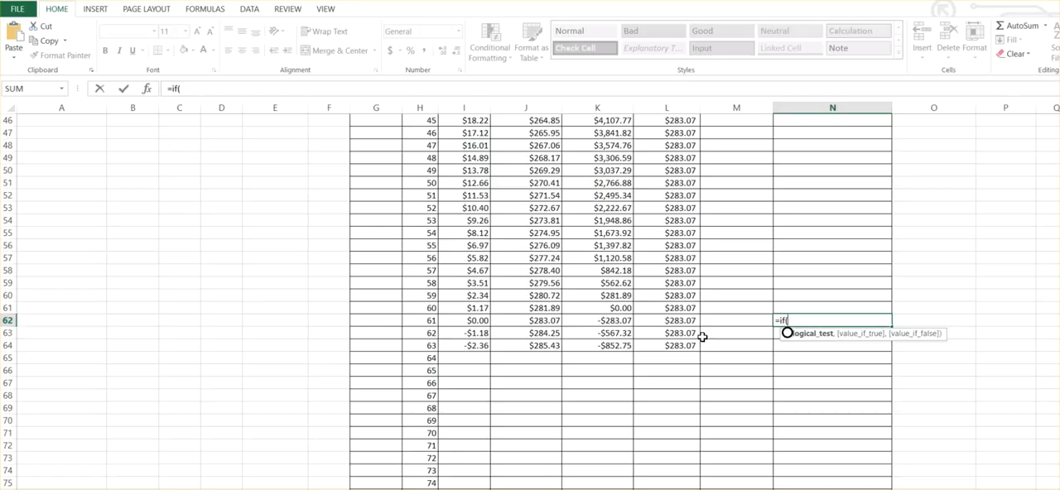
pyautogui.write('and')
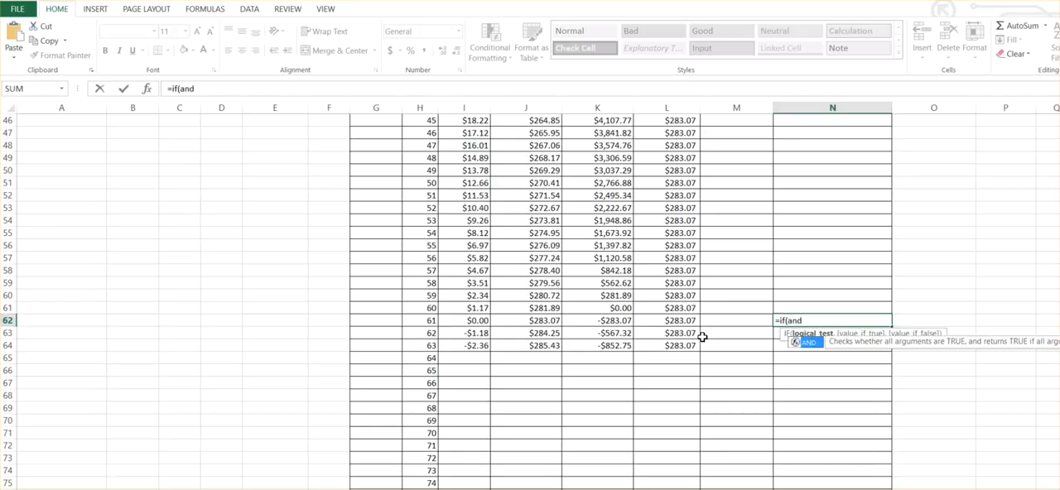
pyautogui.write('(')
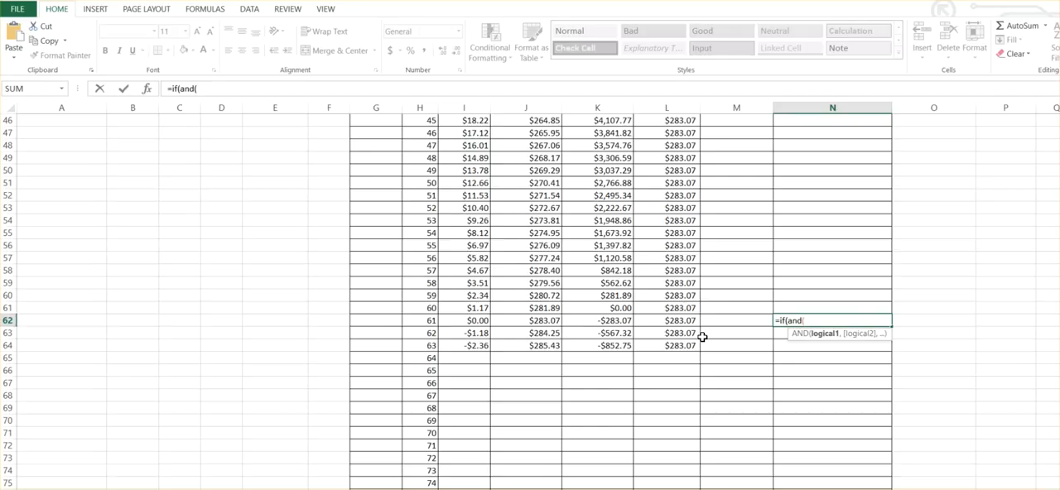
pyautogui.click(613, 322)
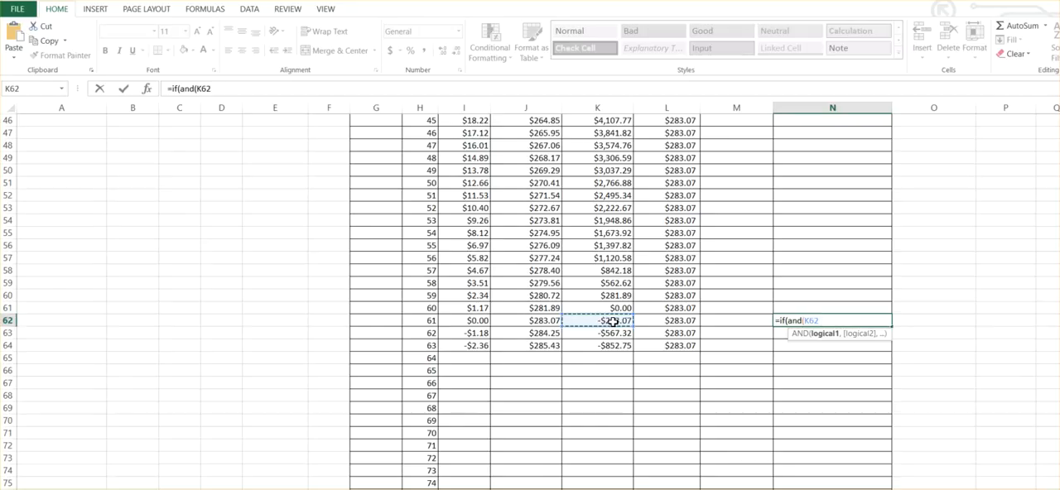
pyautogui.write('<0,')
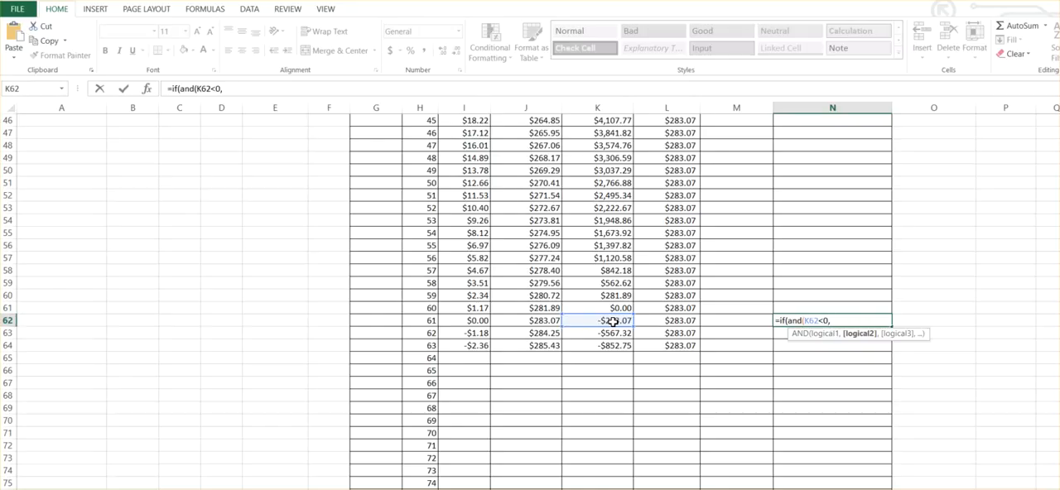
# Add I62<0 as the AND test's second condition and 0 as the IF formula's true result.
pyautogui.press('Left')
pyautogui.press('Left')
pyautogui.press('Left')
pyautogui.press('Left')
pyautogui.press('Left')
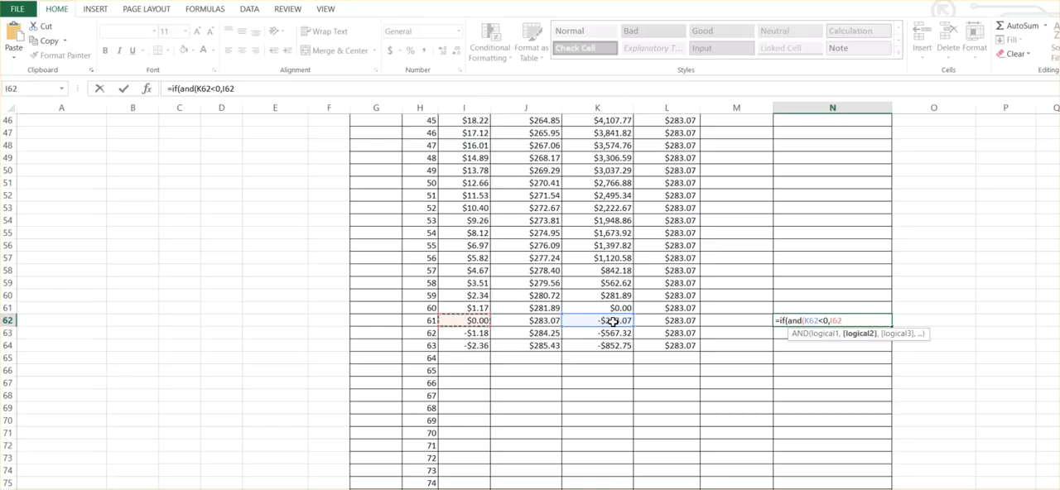
pyautogui.write('<0,')
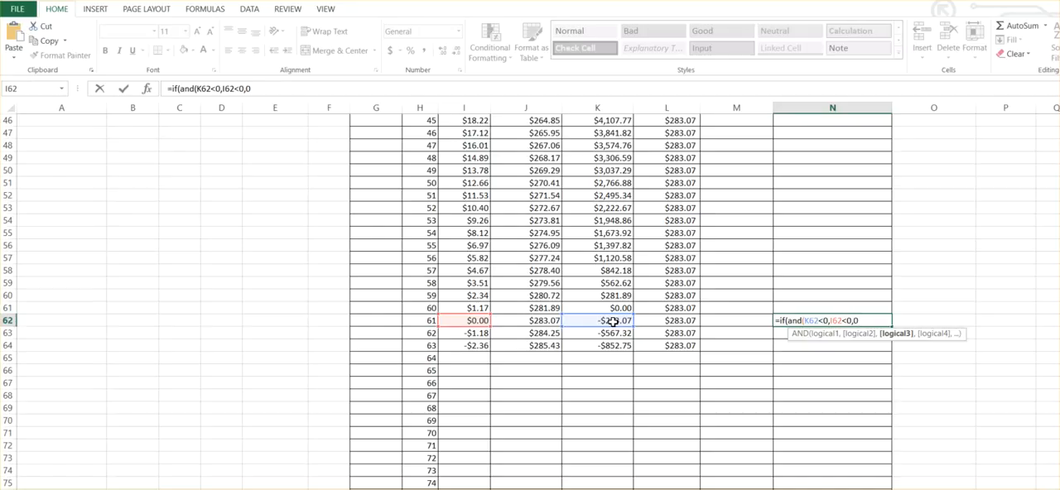
pyautogui.write('0,')
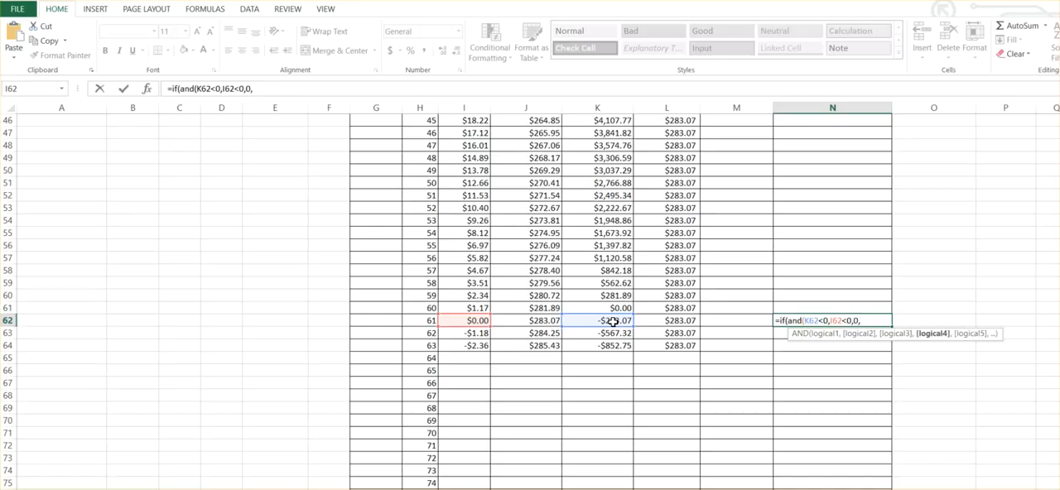
pyautogui.write('if(')
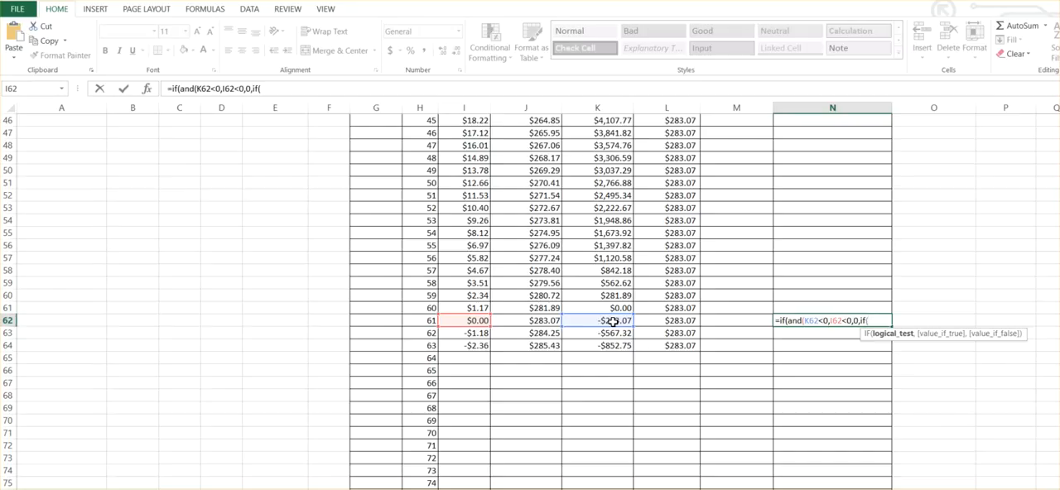
# Add a nested IF to the N62 formula with the conditions K62<0 and I62>0.
pyautogui.click(613, 320)
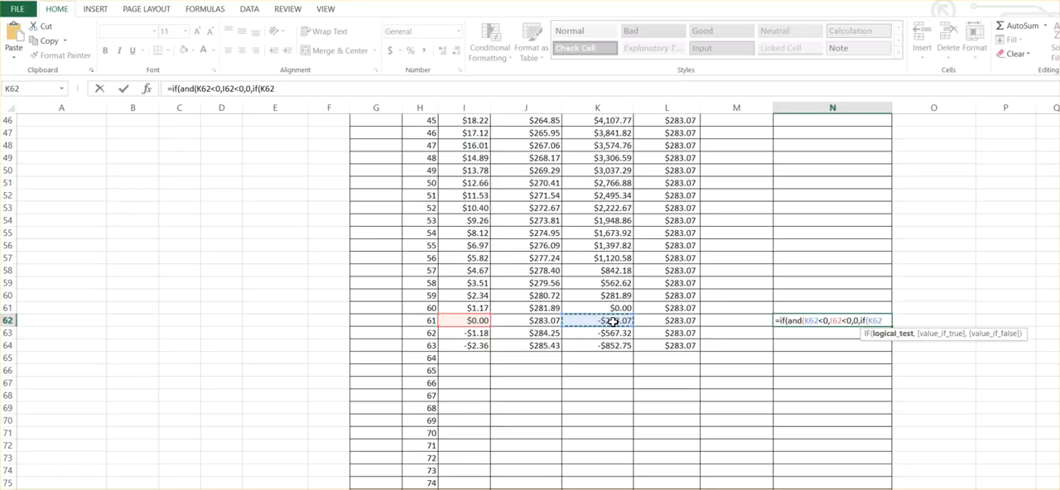
pyautogui.write('<0,')
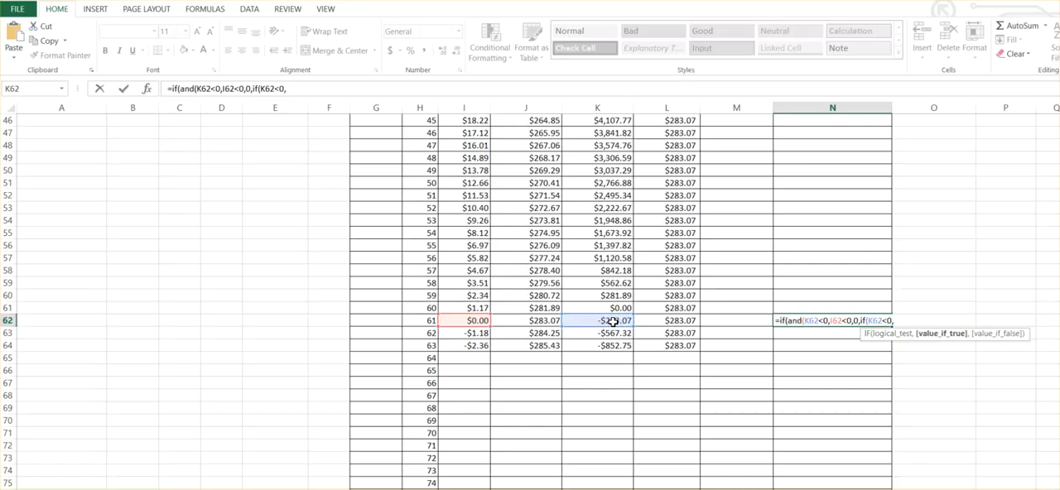
pyautogui.click(468, 320)
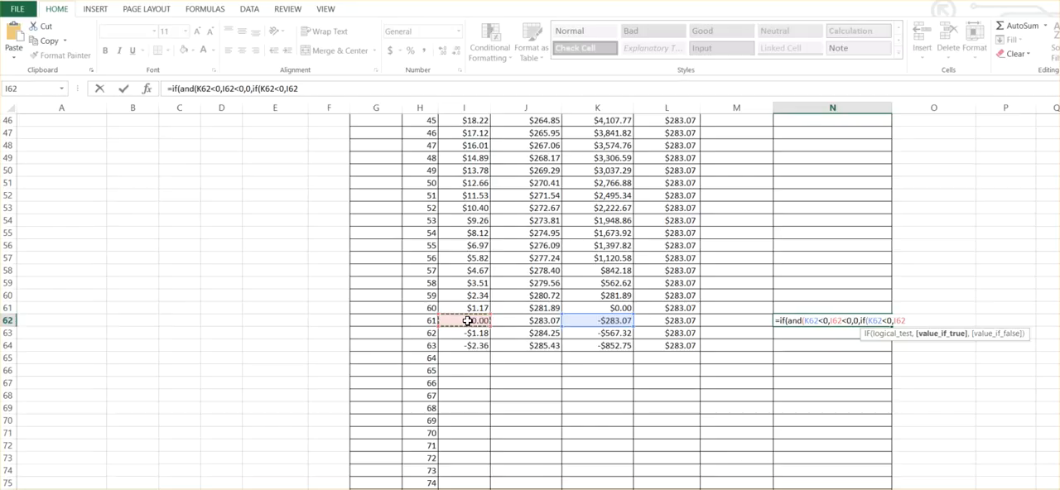
pyautogui.write('>0,')
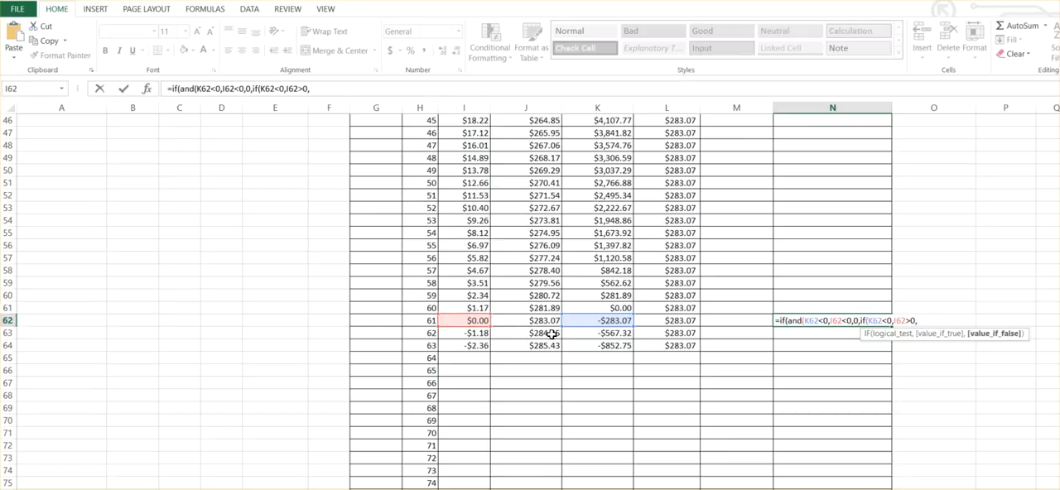
# Add I62+J62+K62 as the nested IF's true result and J62 as its false result.
pyautogui.click(472, 319)
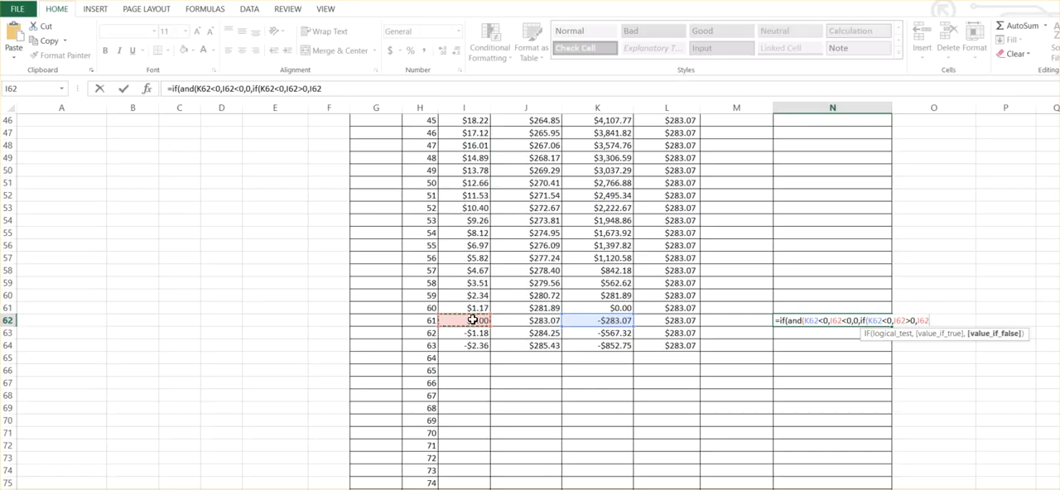
pyautogui.write('+')
pyautogui.click(575, 319)
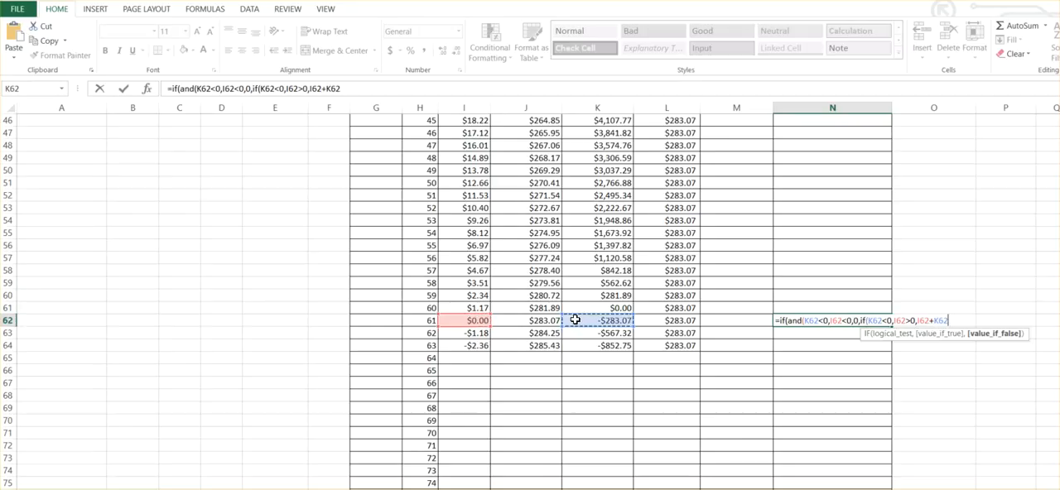
pyautogui.press('Left')
pyautogui.write('+')
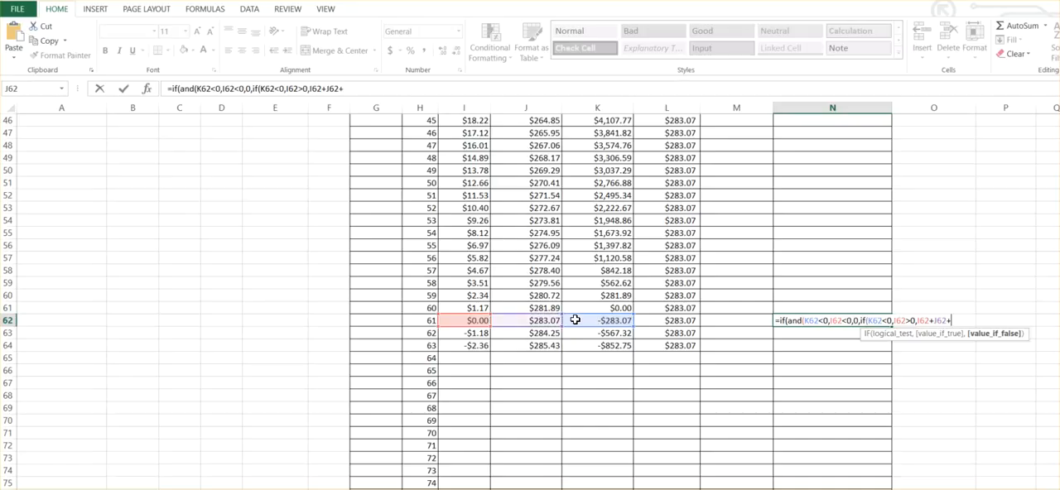
pyautogui.click(618, 321)
pyautogui.write(',')
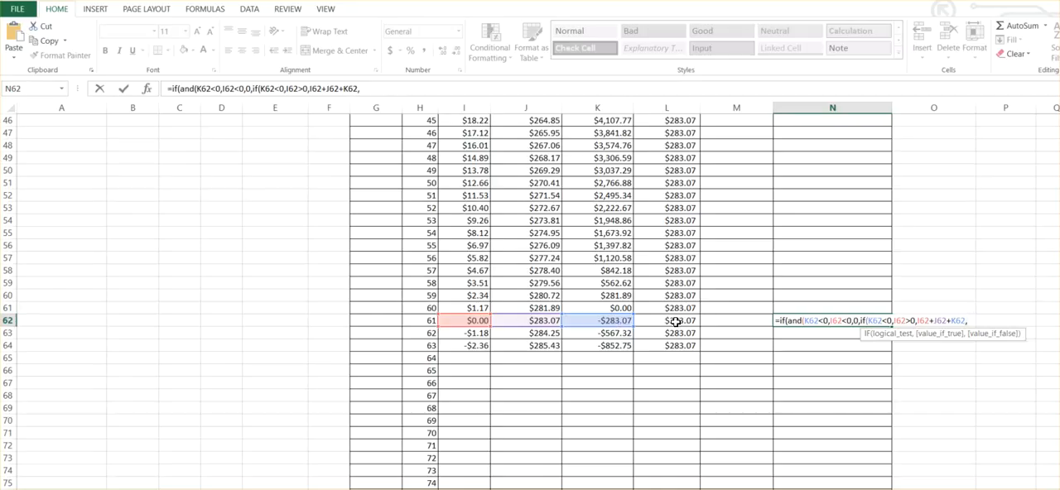
pyautogui.click(539, 319)
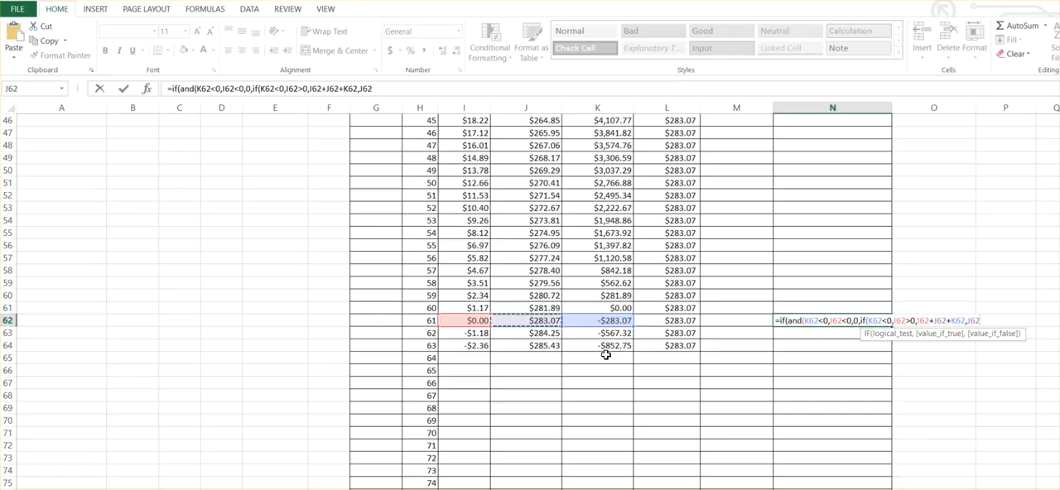
pyautogui.click(916, 320)
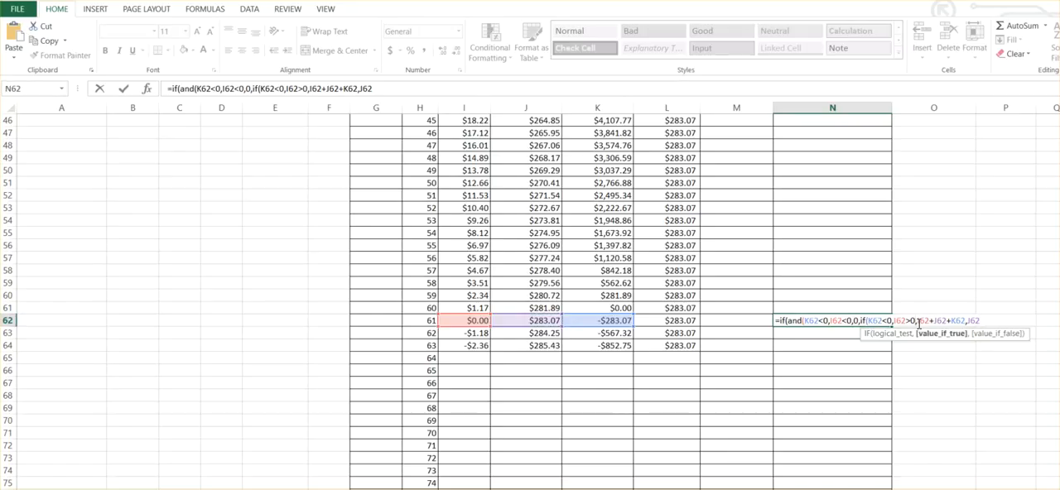
pyautogui.write(')')
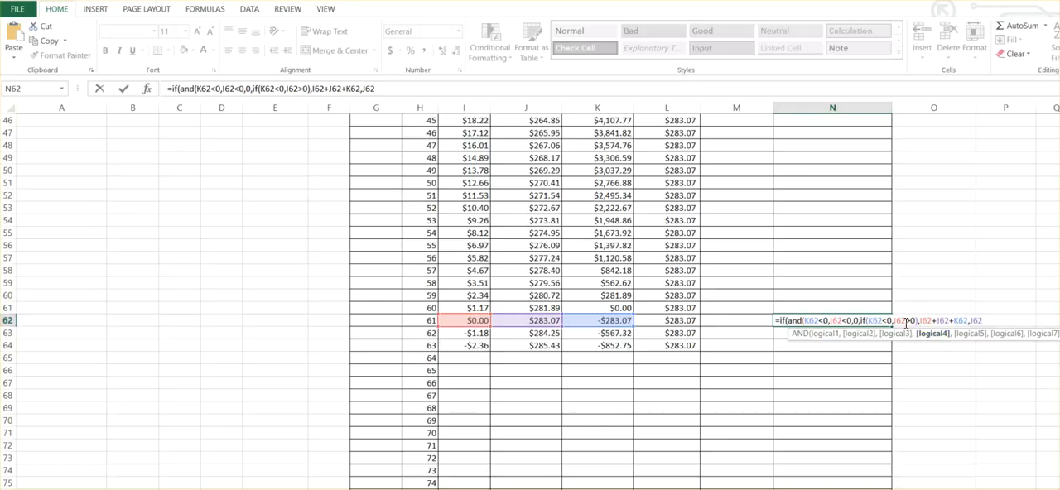
pyautogui.press('BackSpace')
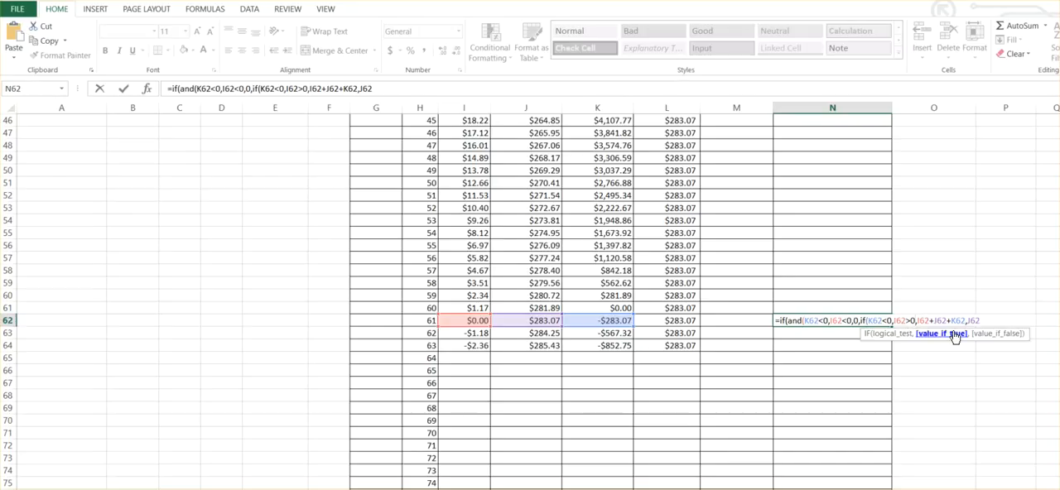
# Insert closing parentheses in the N62 formula after the conditions I62<0 and I62>0.
pyautogui.click(853, 321)
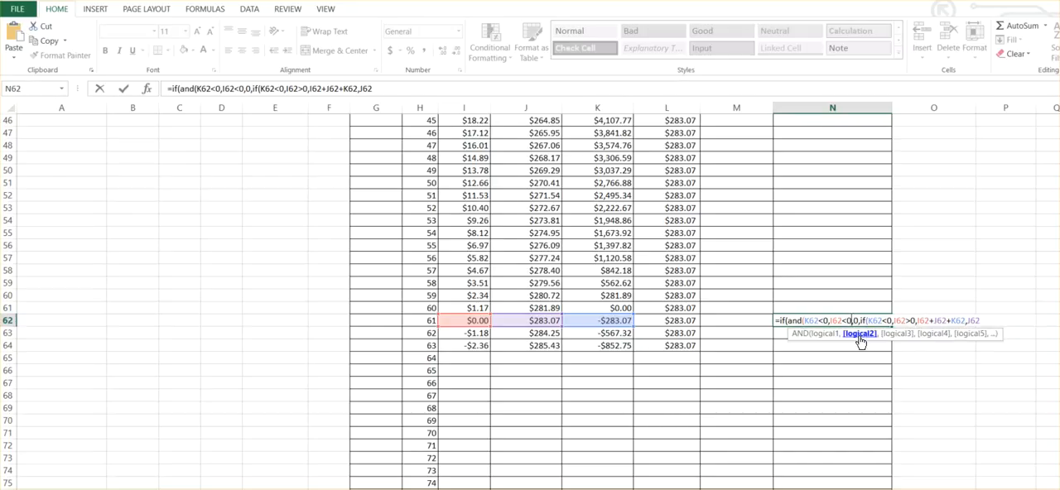
pyautogui.write(')')
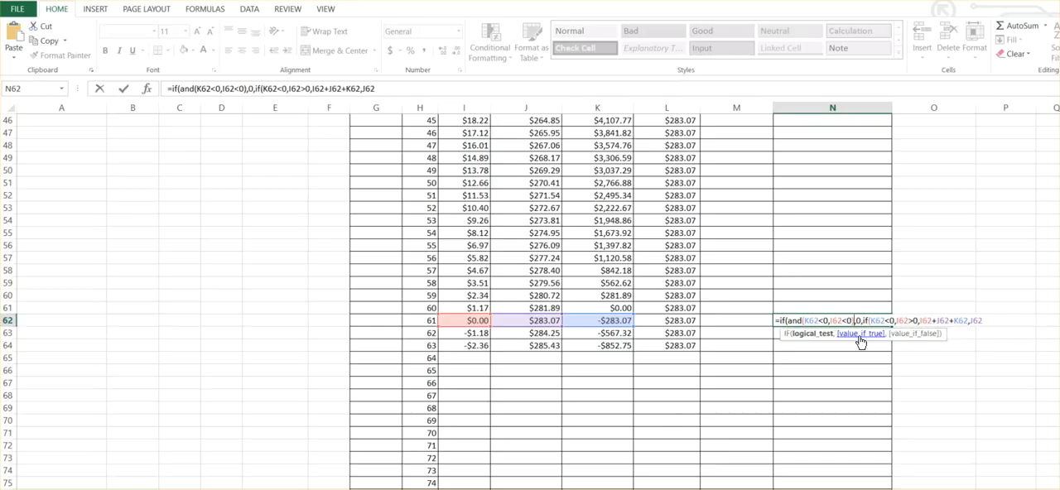
pyautogui.press('Right')
pyautogui.press('Right')
pyautogui.press('Right')
pyautogui.press('Right')
pyautogui.press('Right')
pyautogui.press('Right')
pyautogui.press('Right')
pyautogui.press('Right')
pyautogui.press('Right')
pyautogui.press('Right')
pyautogui.press('Right')
pyautogui.press('Right')
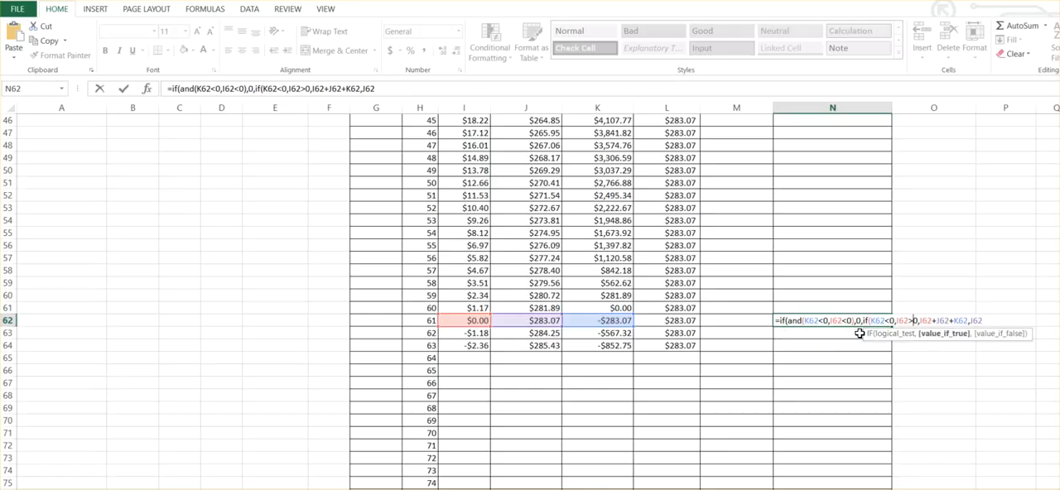
pyautogui.write(')')
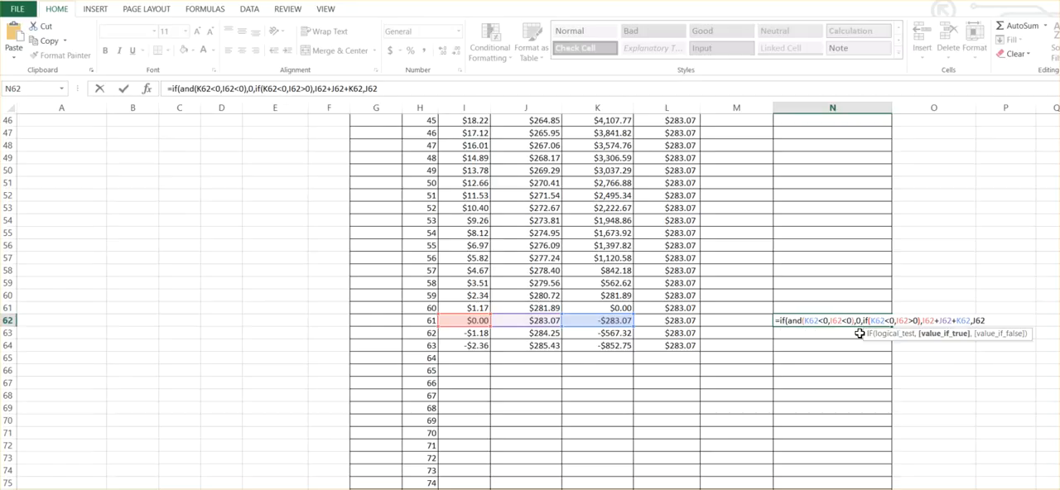
# Close both IF functions at the end of the N62 formula and try to enter it.
pyautogui.press('Right')
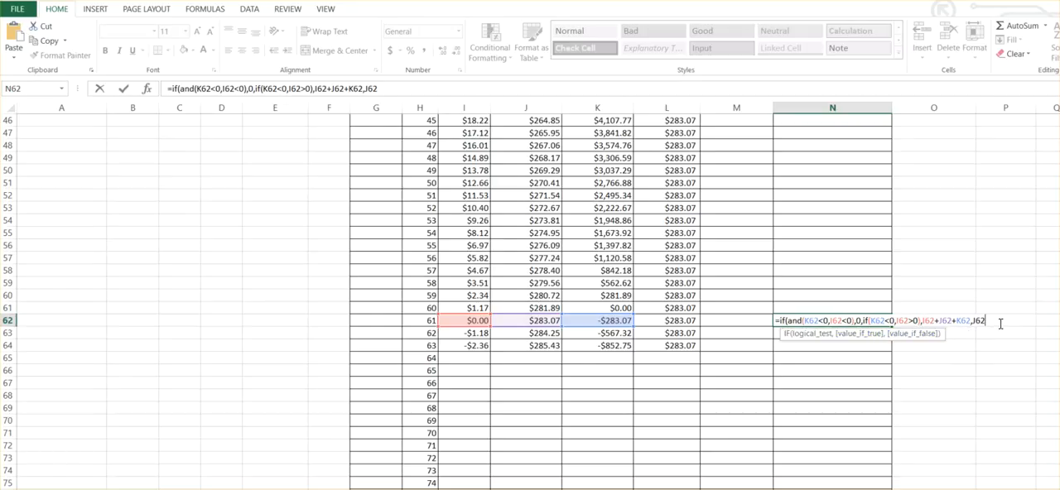
pyautogui.write(')')
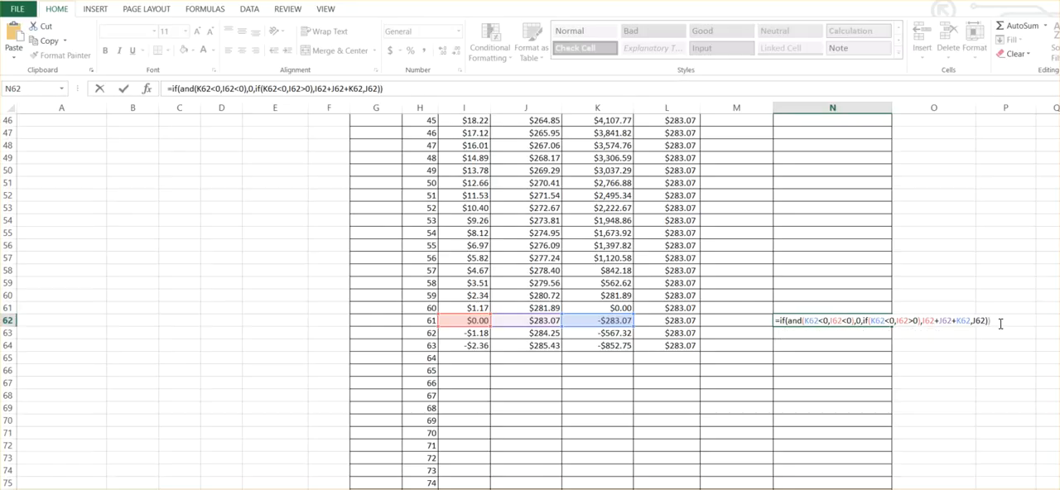
pyautogui.press('Return')
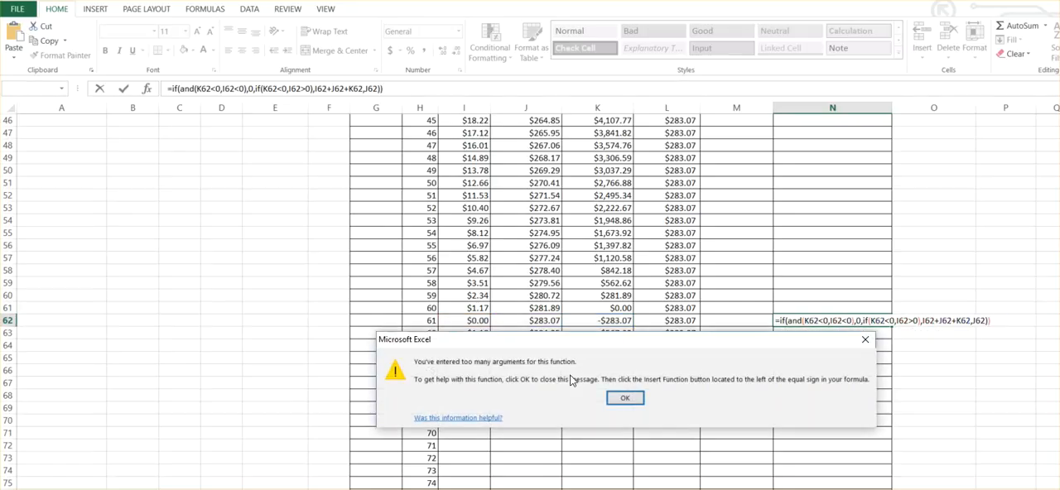
pyautogui.click(625, 398)
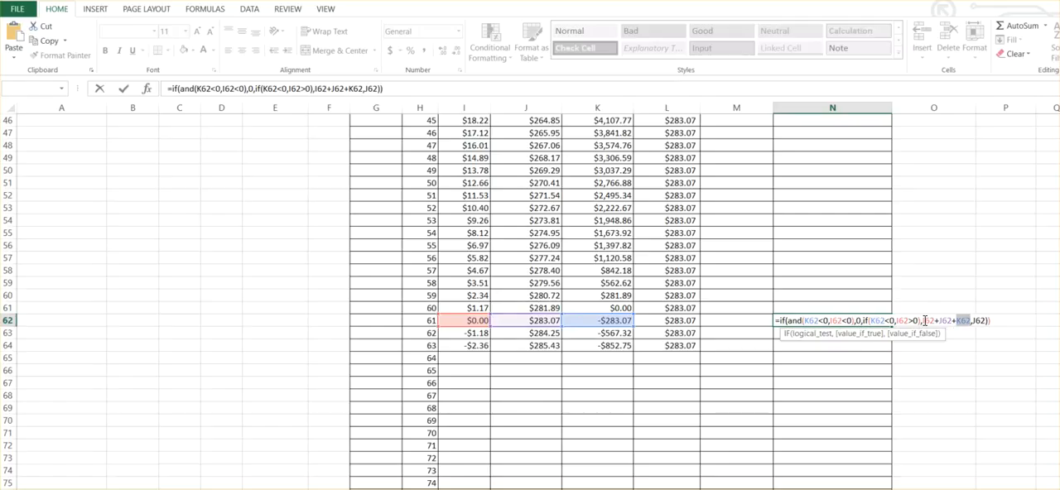
# Wrap the nested IF's conditions K62<0 and I62>0 in an AND function and enter the corrected N62 formula.
pyautogui.click(872, 320)
pyautogui.write('and')
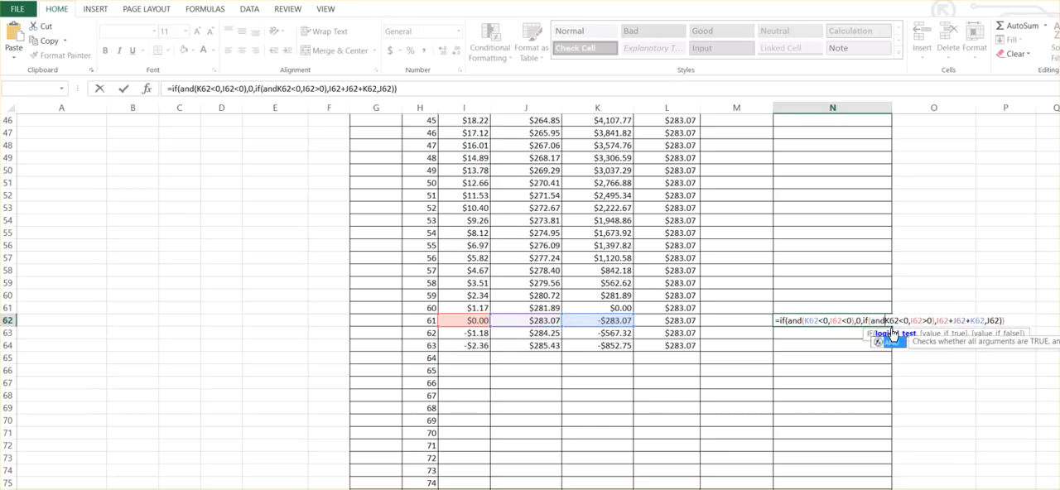
pyautogui.write('(')
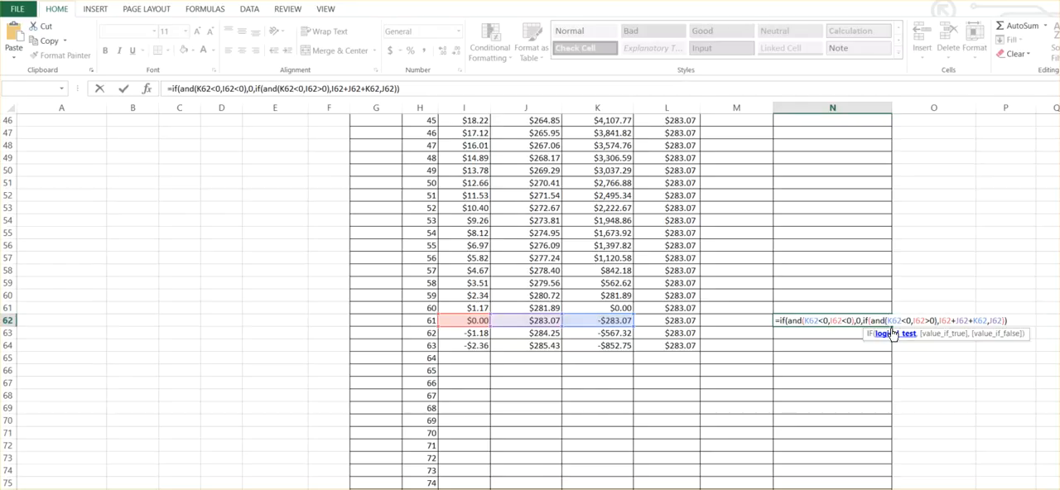
pyautogui.press('Return')
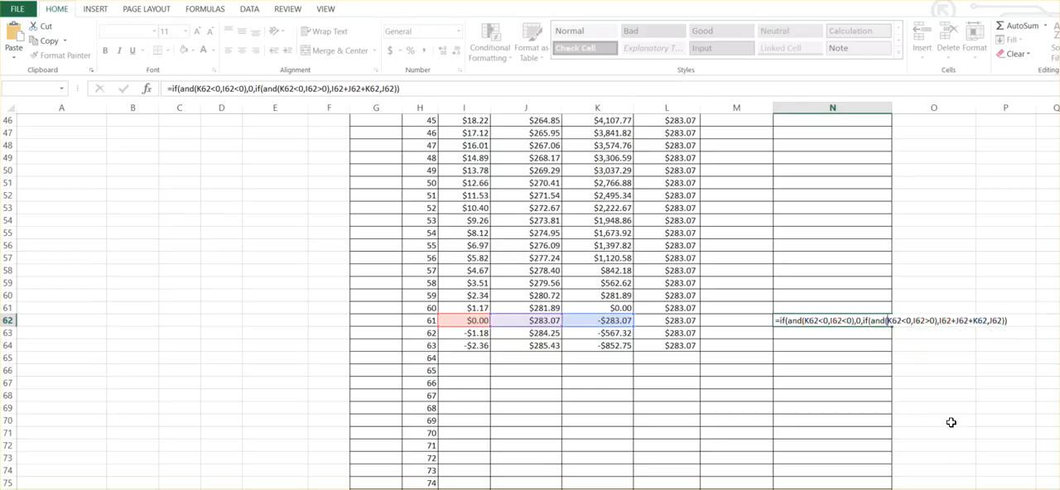
# Format the whole Total Paid for that month column (N) as Currency.
pyautogui.click(865, 321)
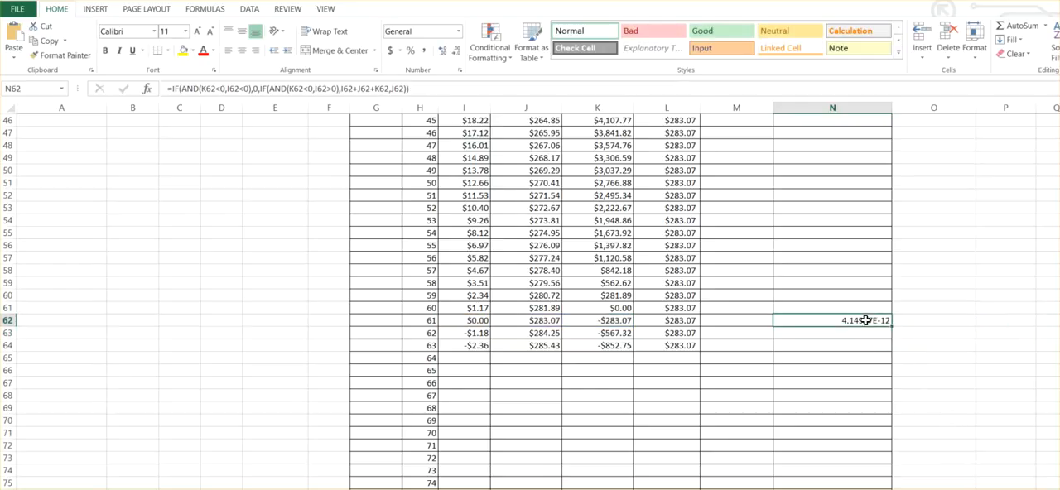
pyautogui.click(817, 107)
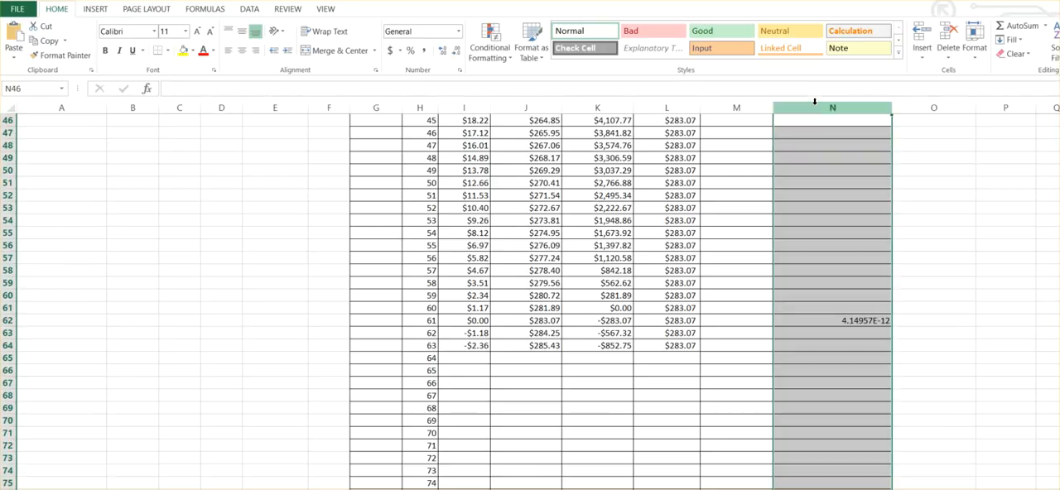
pyautogui.click(461, 39)
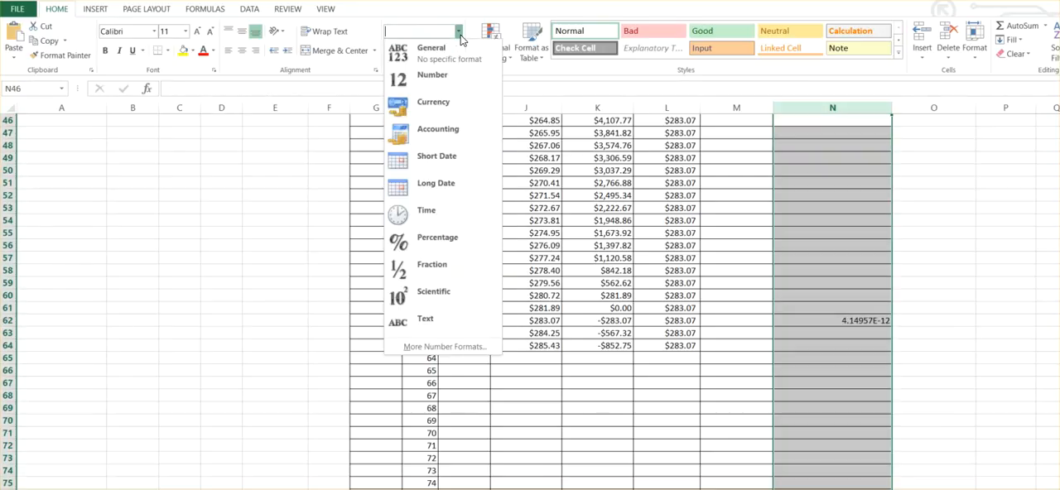
pyautogui.click(428, 105)
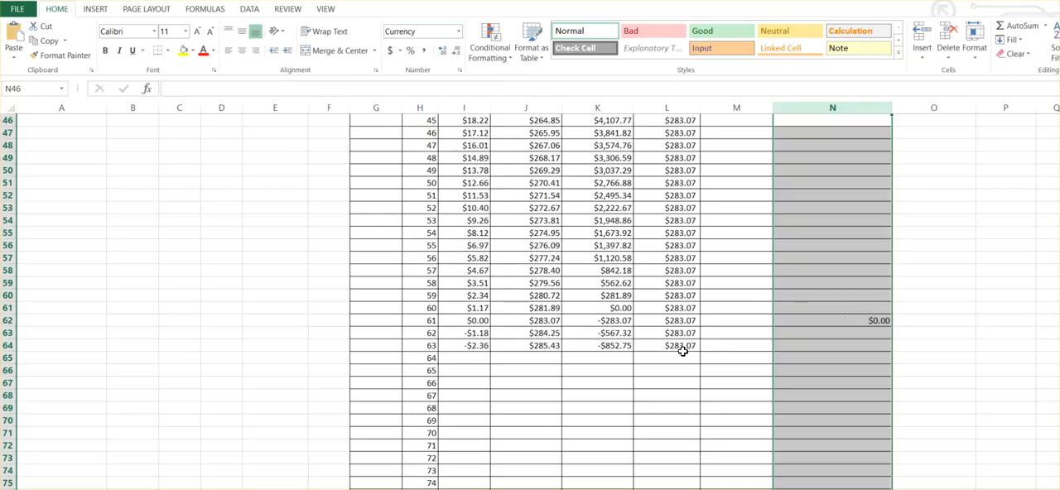
# Fill the N62 formula down to N65 and up to N57.
pyautogui.click(880, 323)
pyautogui.moveTo(892, 330); pyautogui.dragTo(884, 369)
pyautogui.moveTo(890, 278); pyautogui.dragTo(888, 254)
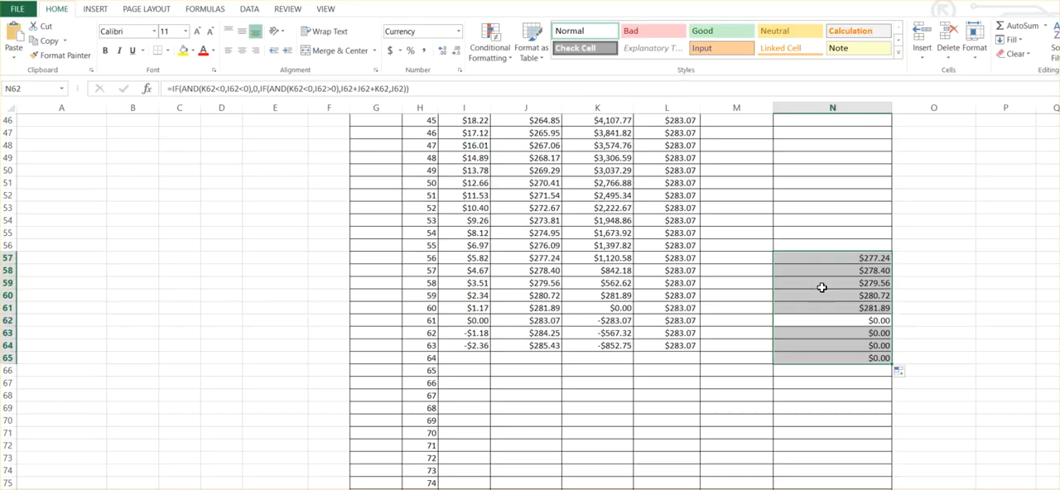
pyautogui.scroll(3, 883, 309)
pyautogui.scroll(-2, 883, 311)
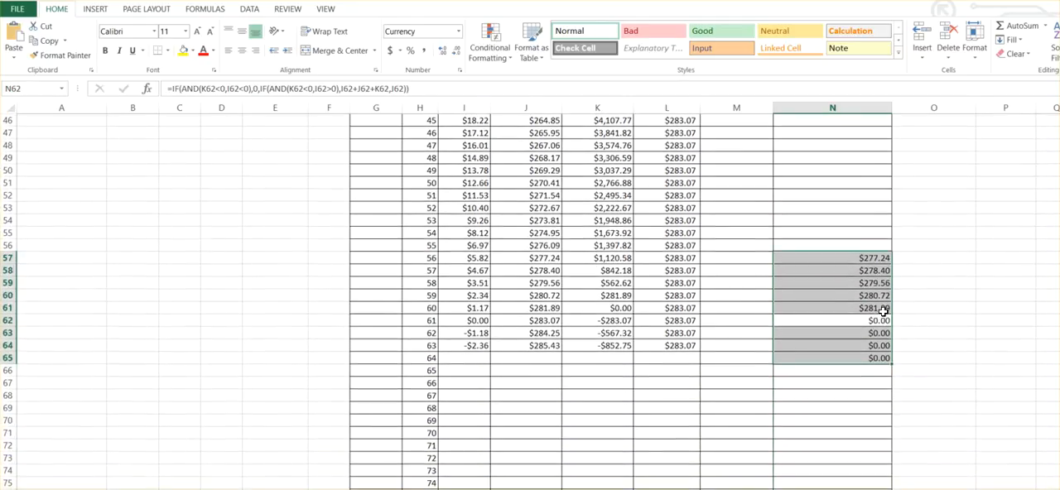
pyautogui.scroll(8, 881, 309)
pyautogui.scroll(7, 876, 307)
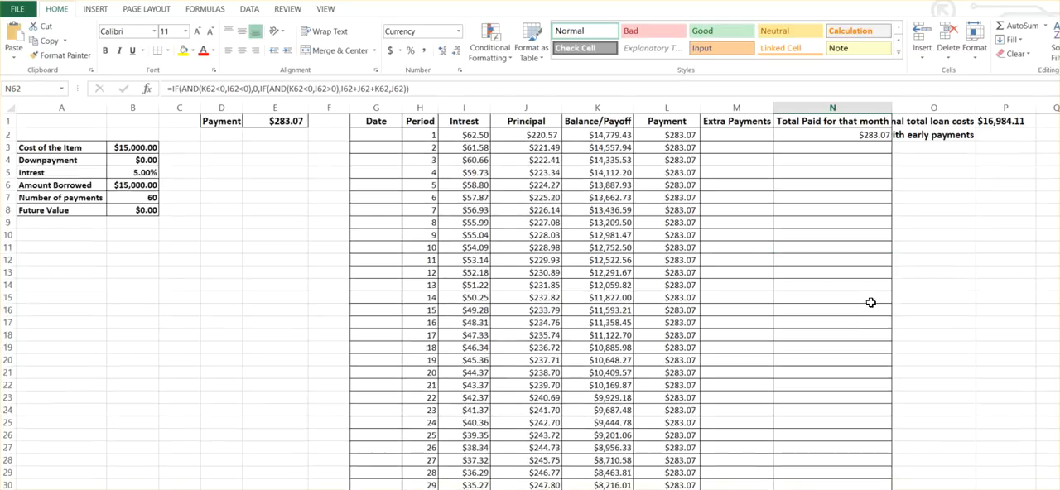
# Fill the N57 formula upward to N3, leaving the first period's total in N2 as it is.
pyautogui.click(865, 134)
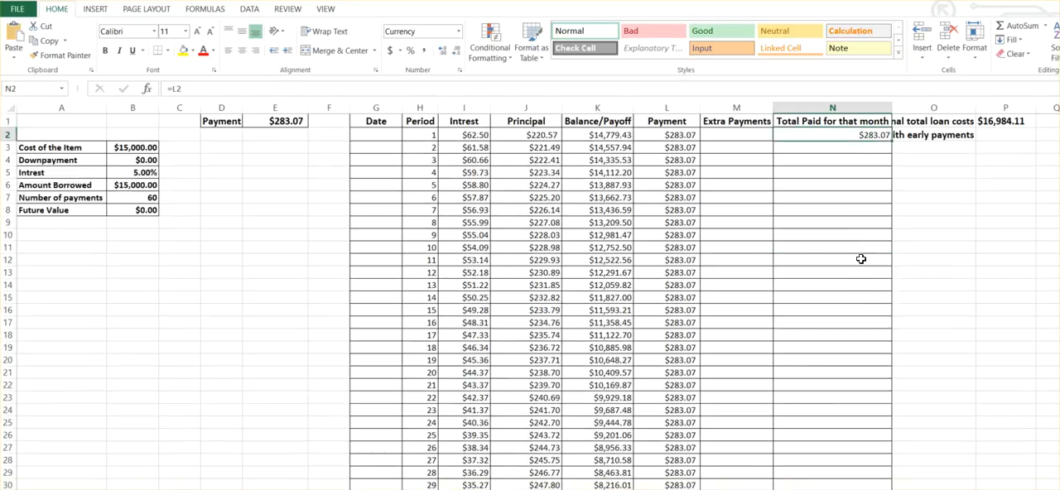
pyautogui.scroll(-10, 858, 263)
pyautogui.click(861, 449)
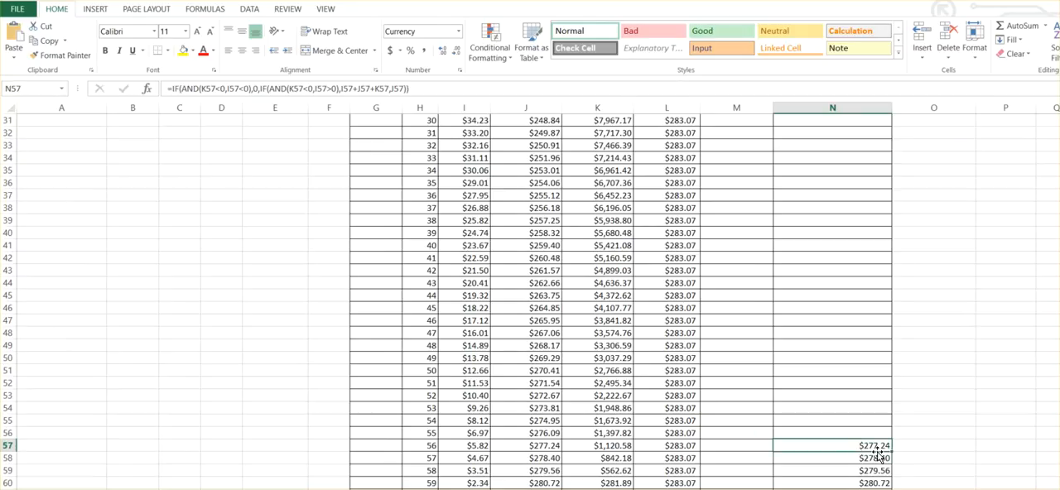
pyautogui.moveTo(889, 423); pyautogui.dragTo(850, 145)
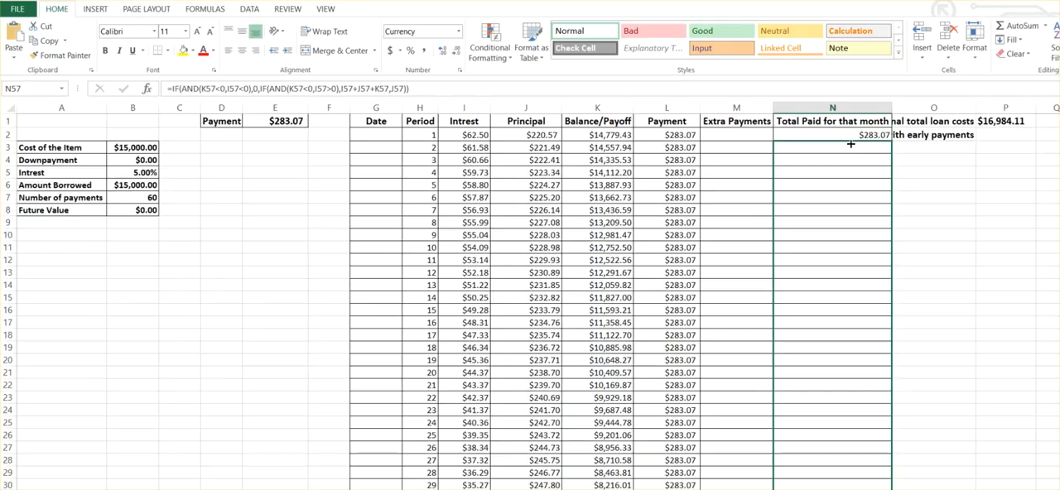
pyautogui.moveTo(850, 144); pyautogui.dragTo(851, 143)
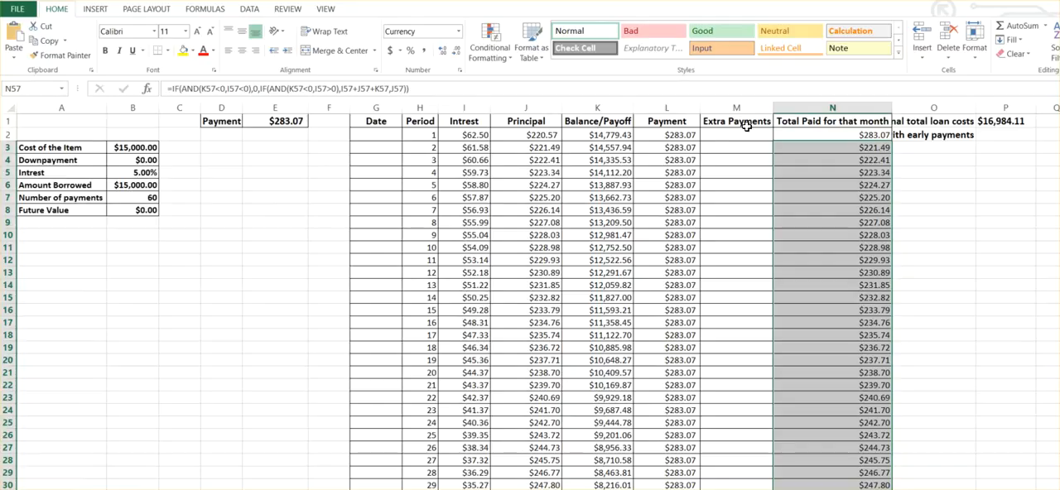
# Change the final false result of the nested IF in N3 to J3+I3.
pyautogui.click(796, 150)
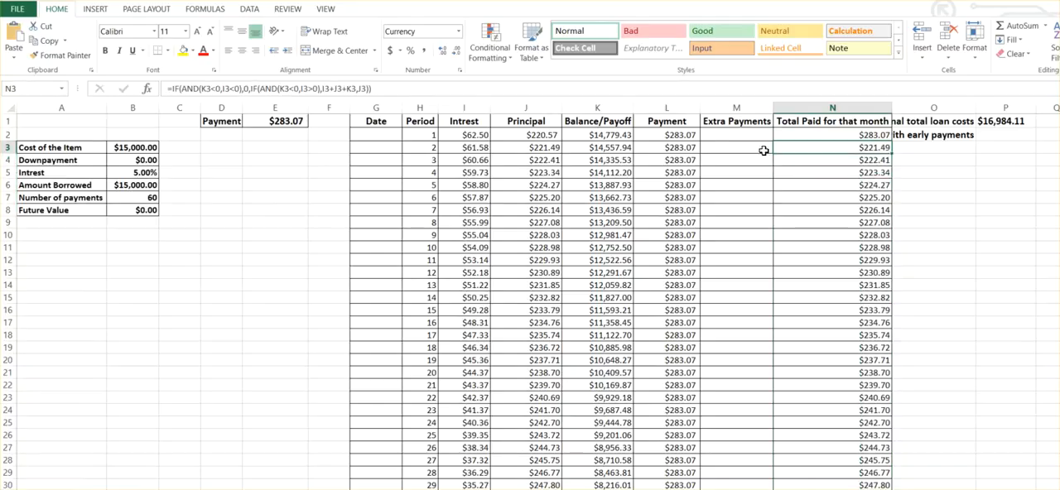
pyautogui.click(365, 88)
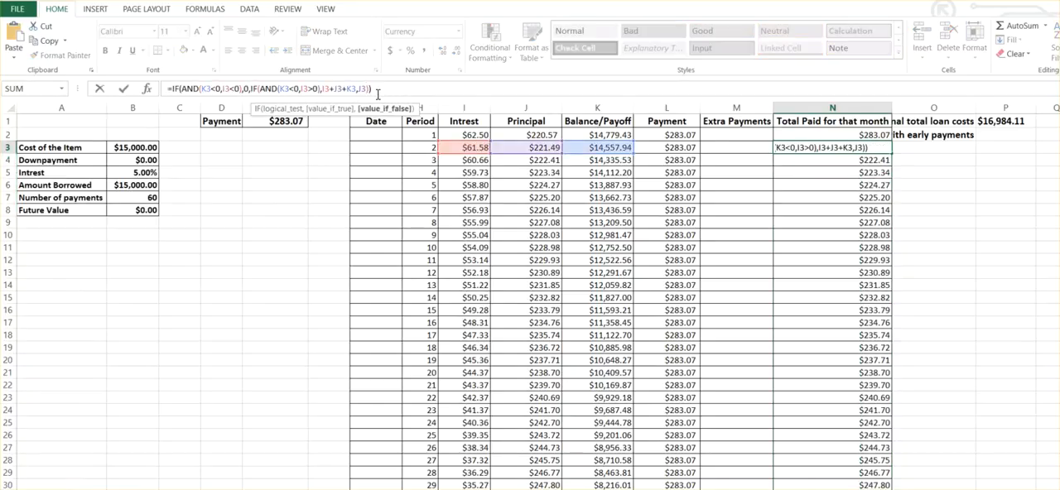
pyautogui.write('+')
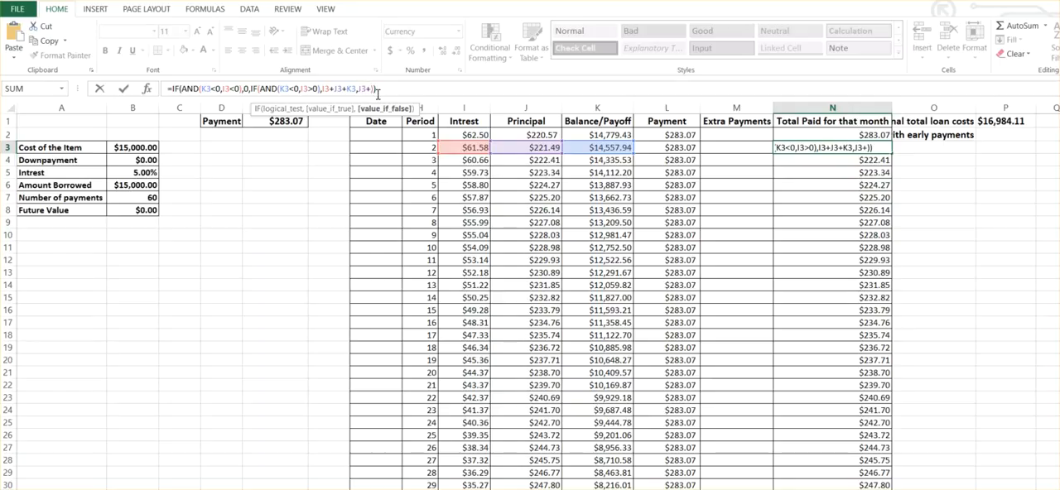
pyautogui.click(448, 146)
pyautogui.press('Return')
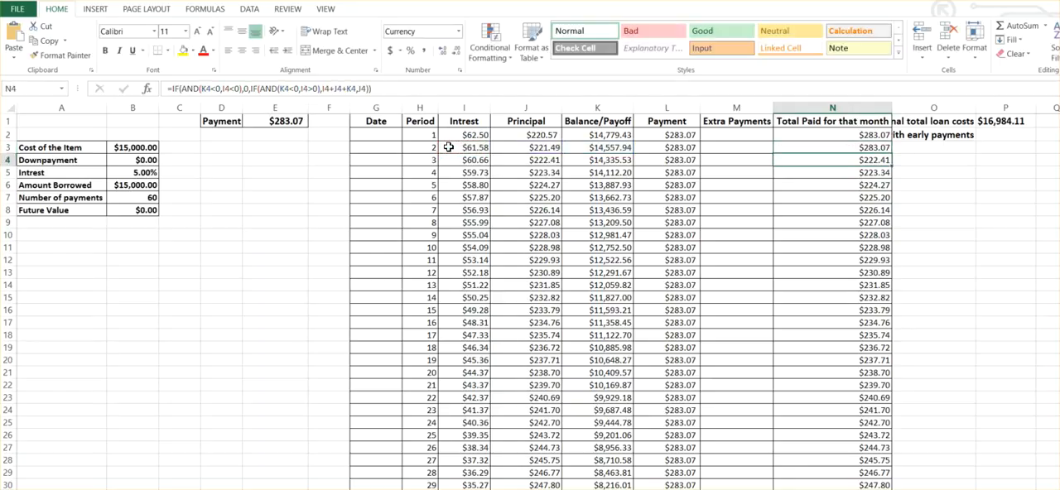
# Fill the corrected N3 formula down column N to N65 and check the last periods.
pyautogui.click(869, 144)
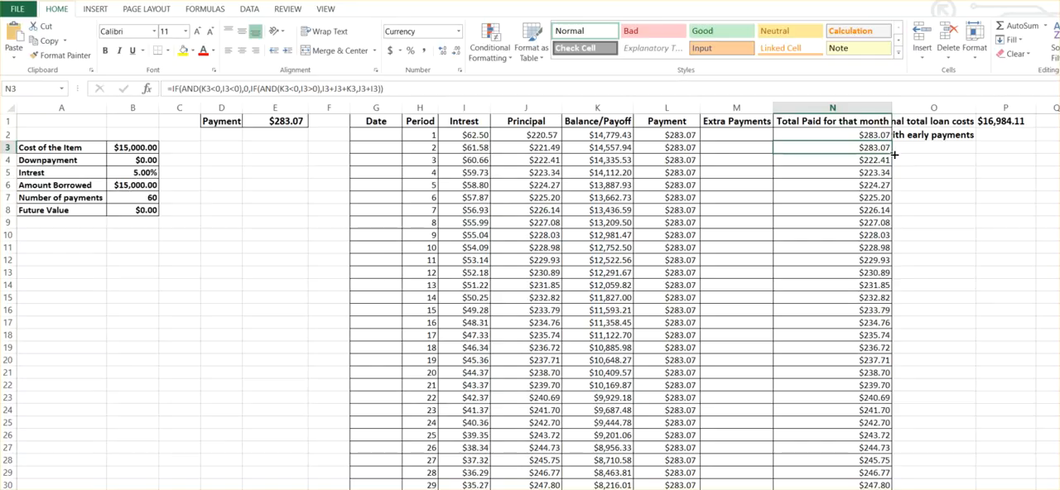
pyautogui.doubleClick(892, 154)
pyautogui.scroll(-3, 861, 316)
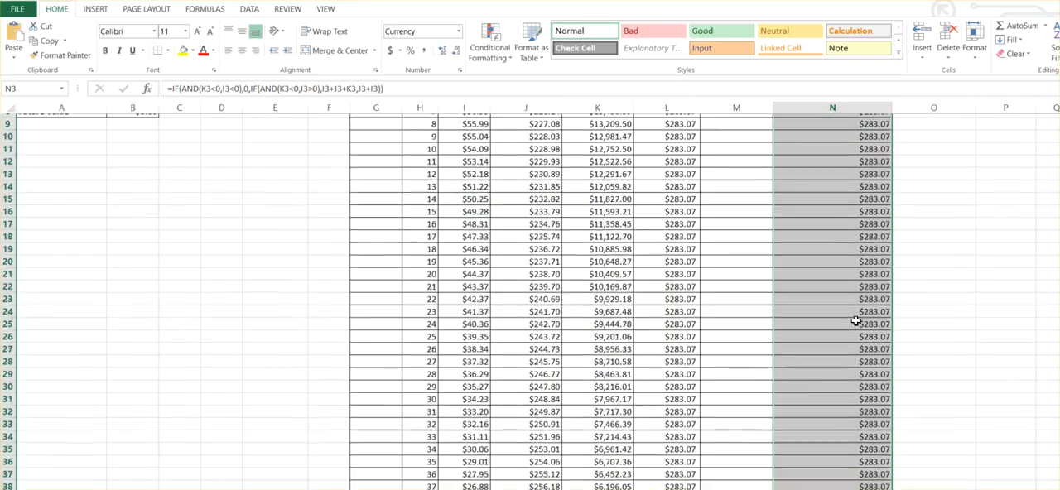
pyautogui.scroll(-10, 856, 321)
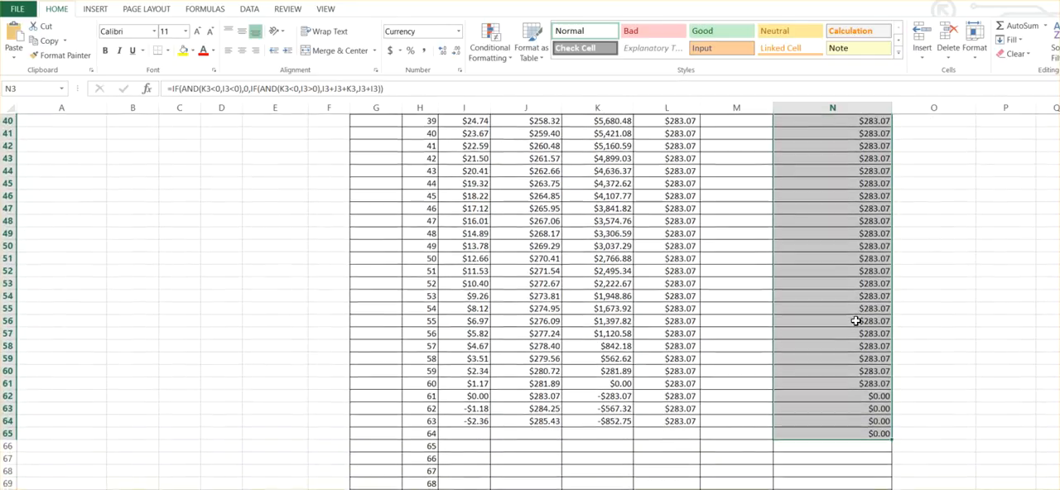
pyautogui.scroll(-1, 855, 321)
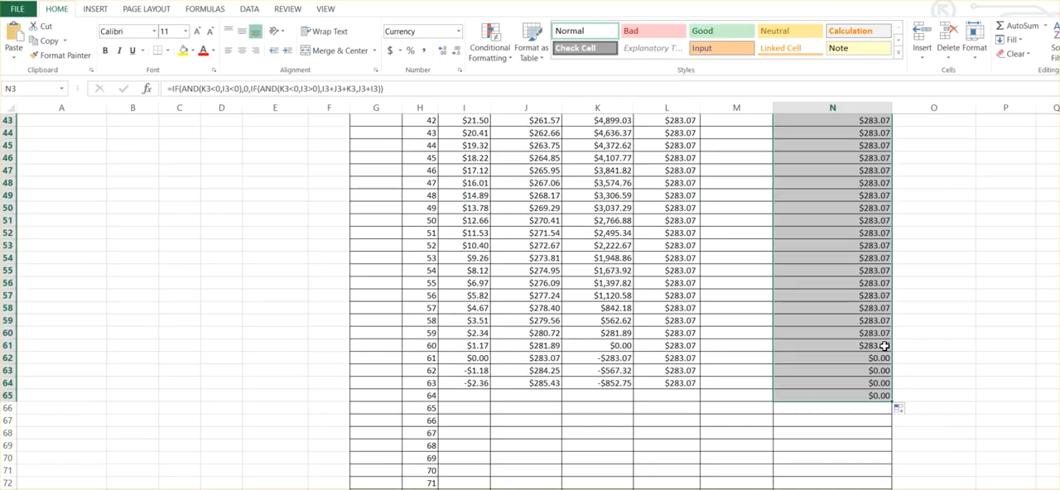
# Enter an extra payment of 50 for period 51 in M52.
pyautogui.scroll(6, 729, 376)
pyautogui.scroll(-6, 729, 287)
pyautogui.click(723, 232)
pyautogui.write('50')
pyautogui.press('Return')
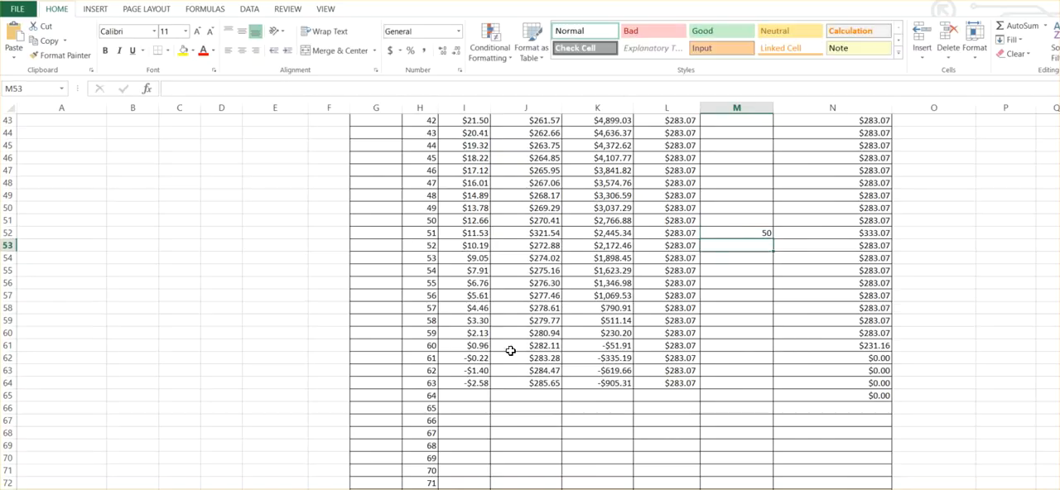
# Enter =SUM(N:N) in P2 to total the loan cost with early payments.
pyautogui.scroll(14, 780, 354)
pyautogui.click(989, 138)
pyautogui.write('=')
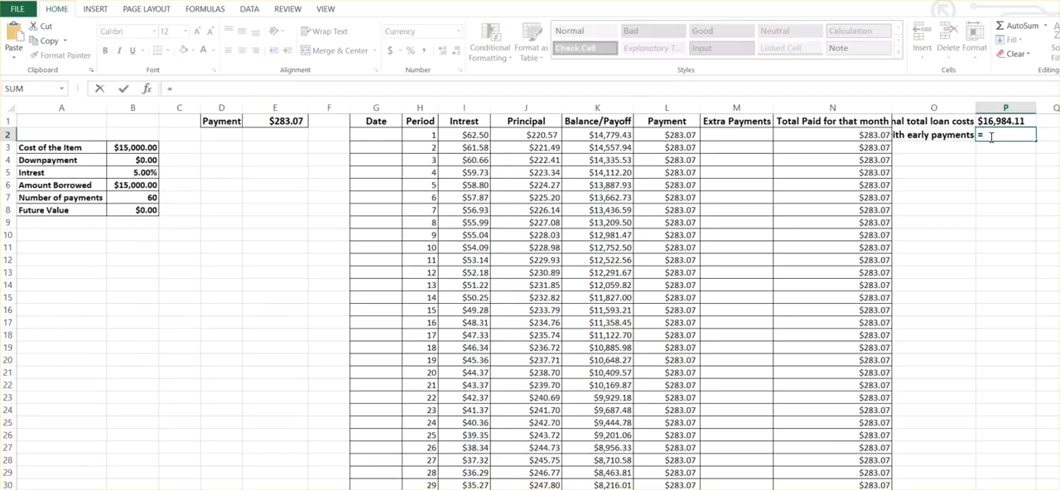
pyautogui.write('s')
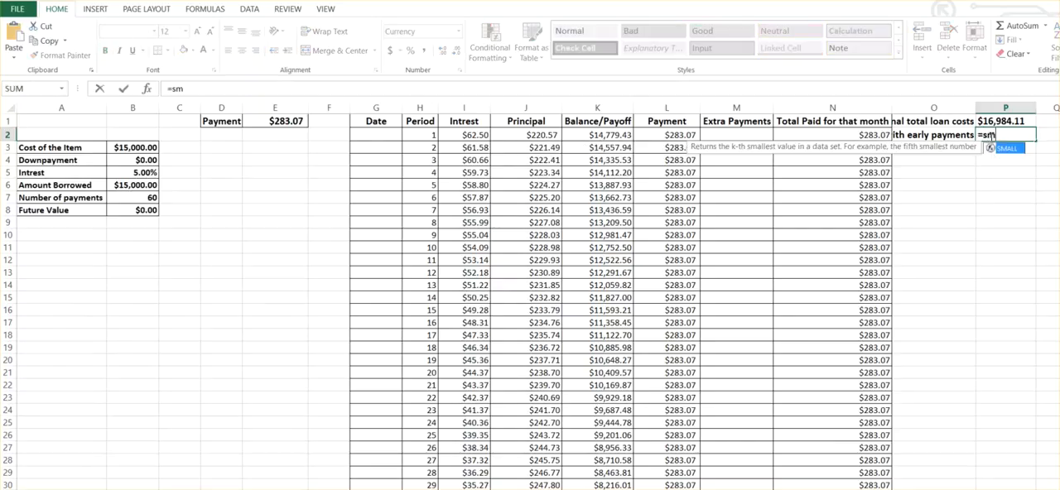
pyautogui.write('um')
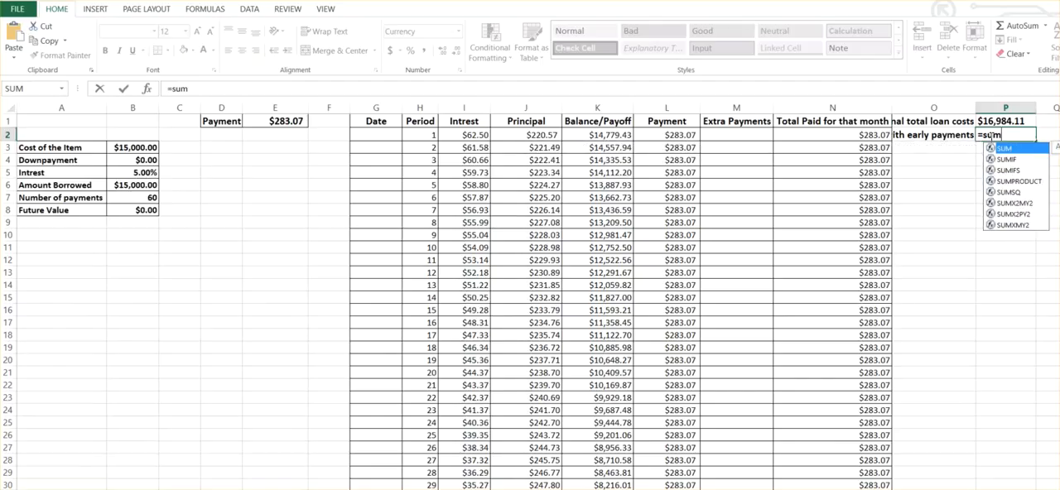
pyautogui.write('(')
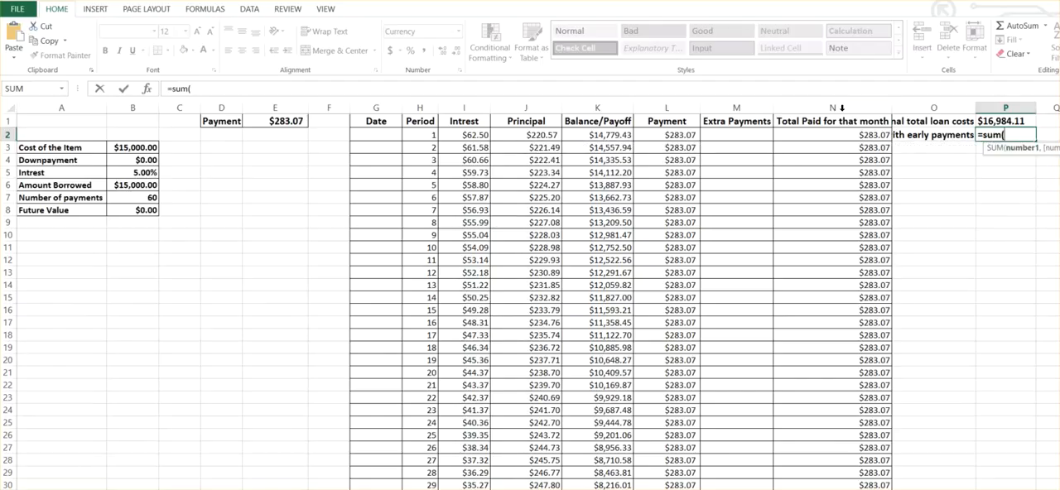
pyautogui.click(842, 101)
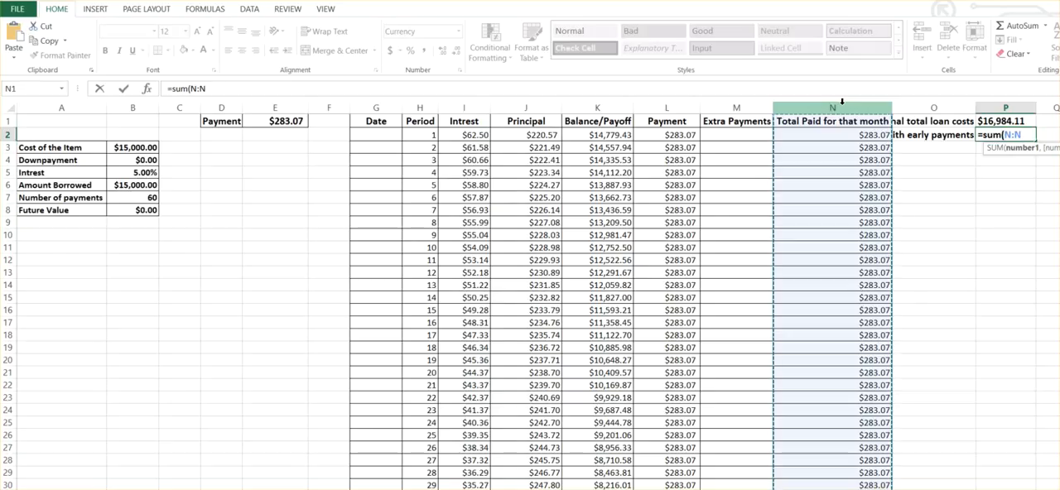
pyautogui.write(')')
pyautogui.press('Return')
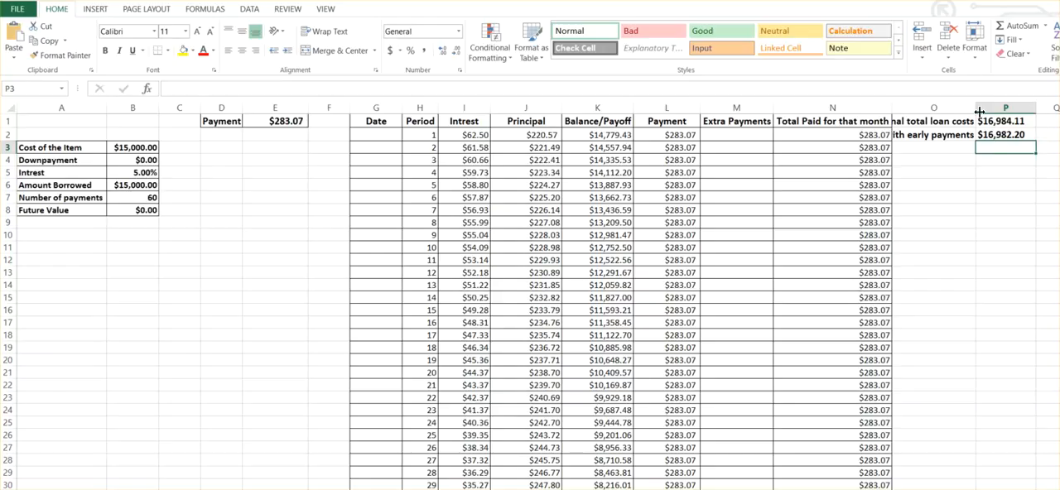
# Add the label "Amount Saved" in O3.
pyautogui.click(1045, 134)
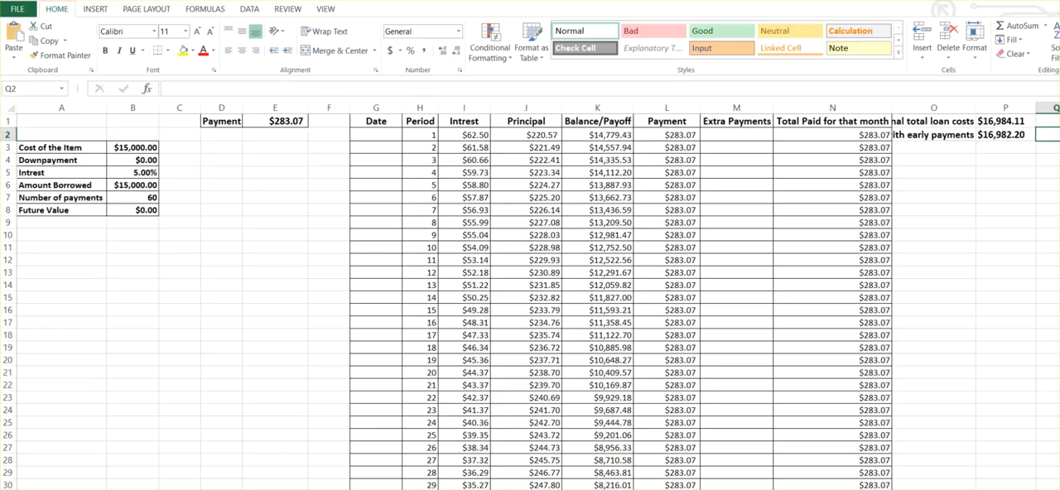
pyautogui.press('Down')
pyautogui.press('Left')
pyautogui.press('Left')
pyautogui.press('Left')
pyautogui.press('Right')
pyautogui.write('Amou')
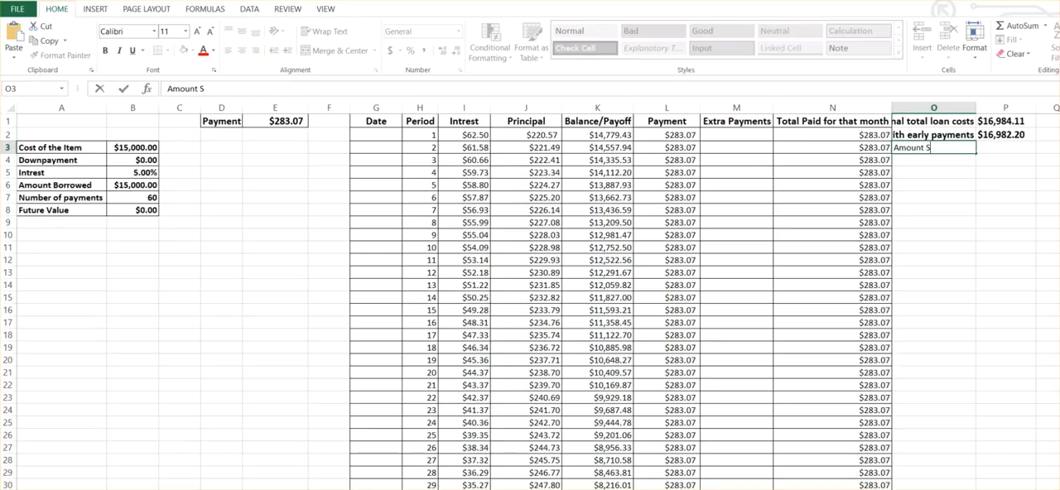
pyautogui.write('nt Saved')
pyautogui.press('Tab')
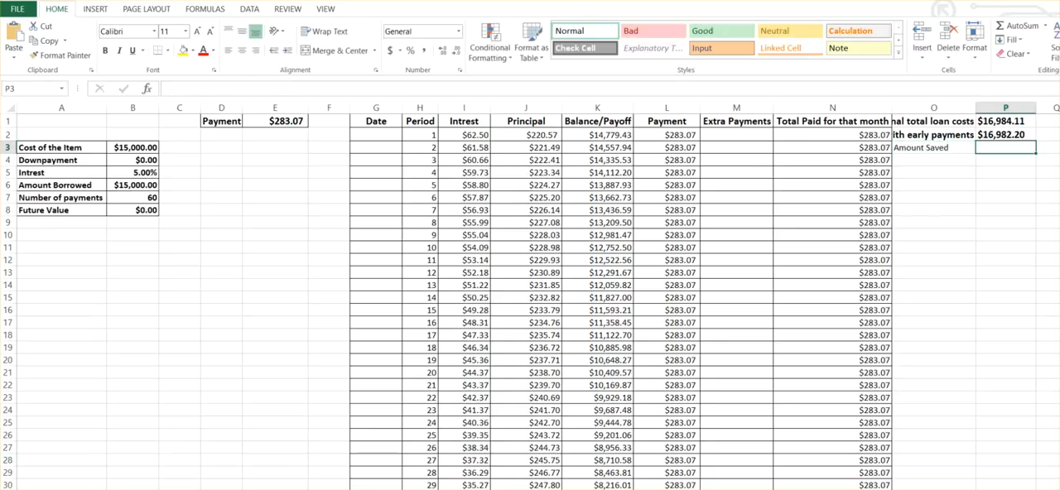
# Calculate the amount saved in P3 with the formula =P1-P2.
pyautogui.write('=')
pyautogui.click(1017, 122)
pyautogui.write('-')
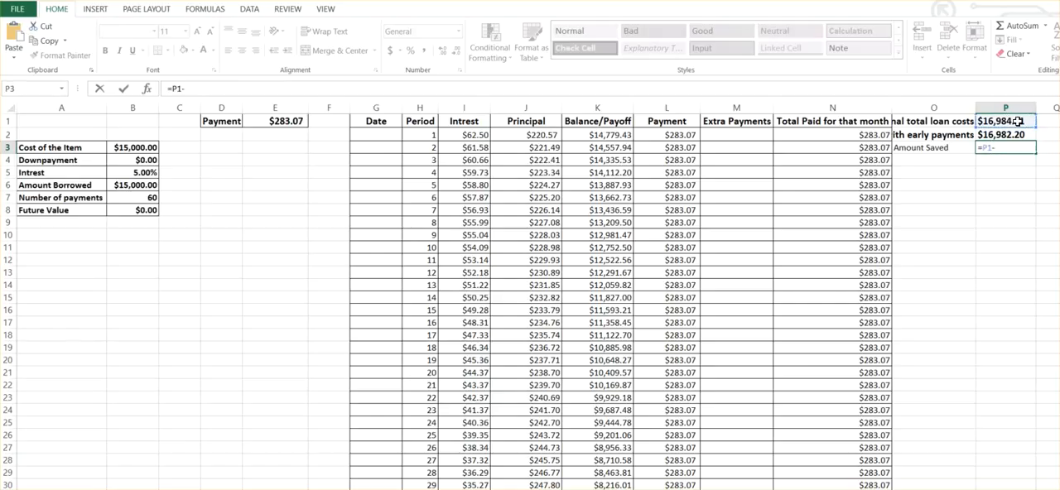
pyautogui.click(1008, 135)
pyautogui.press('Return')
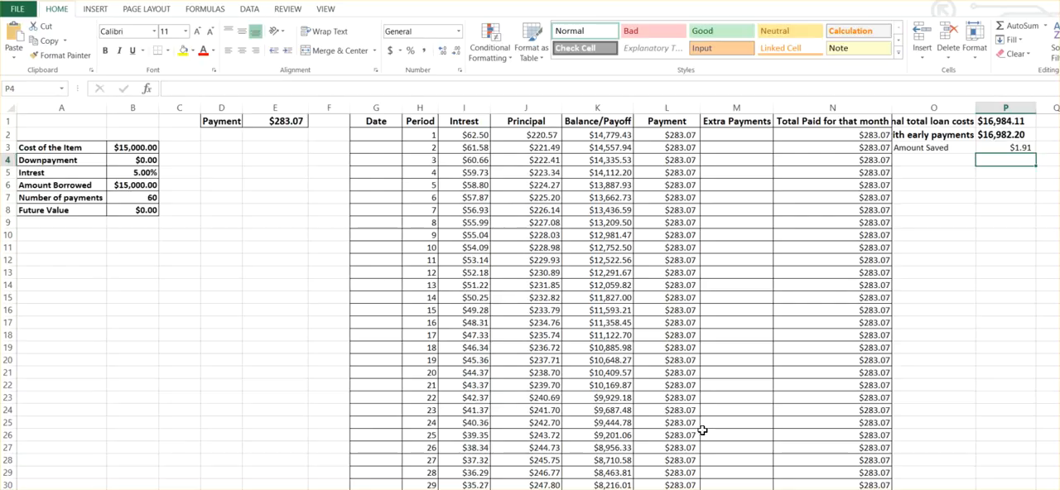
# Clear the extra payment for period 51 from M52.
pyautogui.click(704, 372)
pyautogui.scroll(-12, 704, 373)
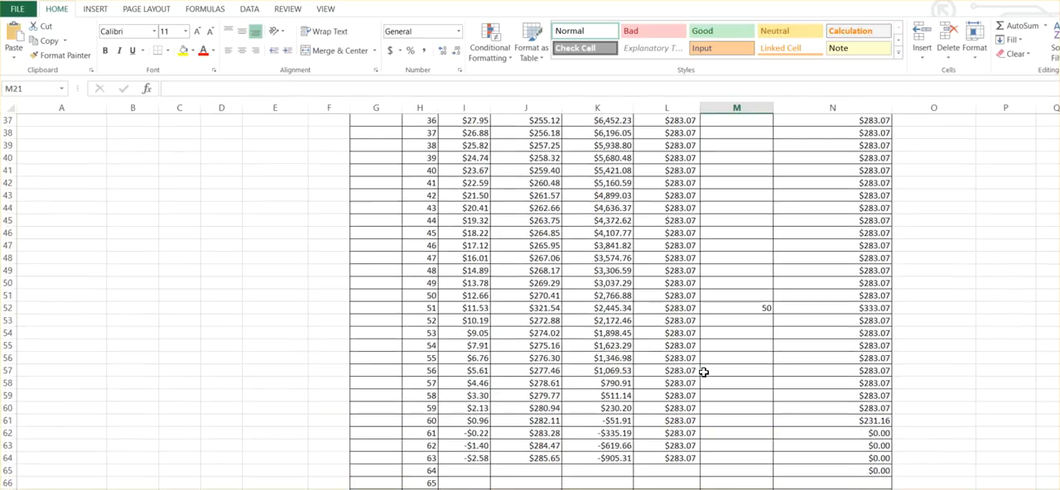
pyautogui.click(740, 310)
pyautogui.press('Delete')
pyautogui.scroll(12, 741, 298)
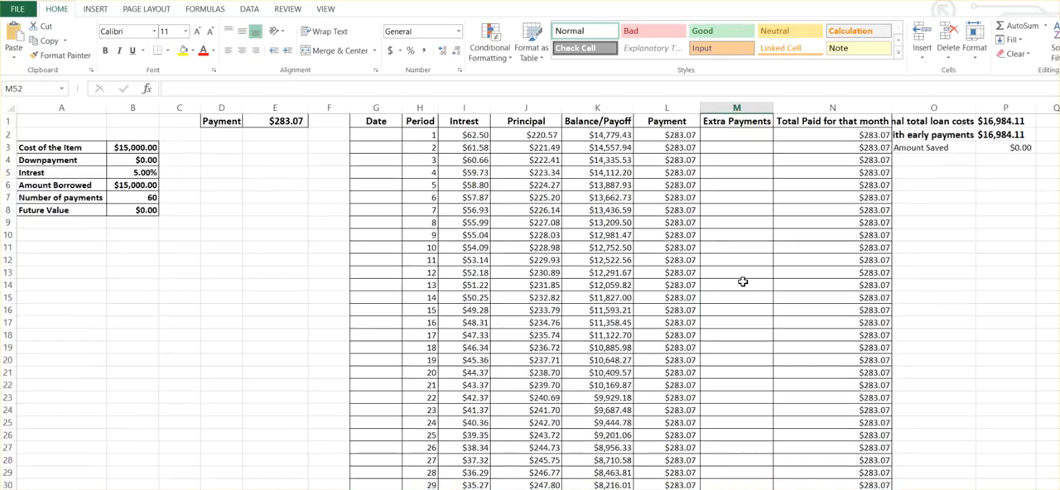
# Test an extra payment of 50 for period 3 in M4, and clear it again.
pyautogui.click(717, 159)
pyautogui.write('50')
pyautogui.press('Return')
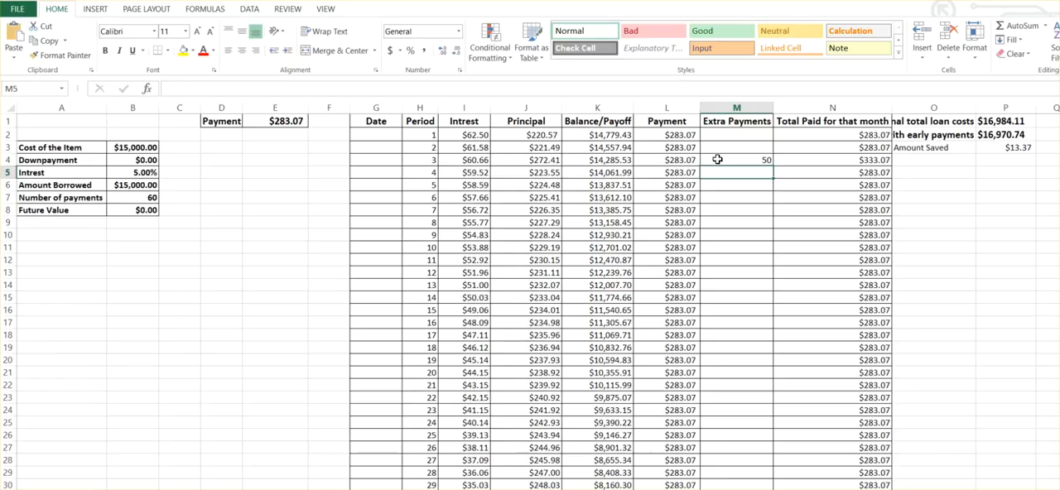
pyautogui.click(717, 159)
pyautogui.press('Delete')
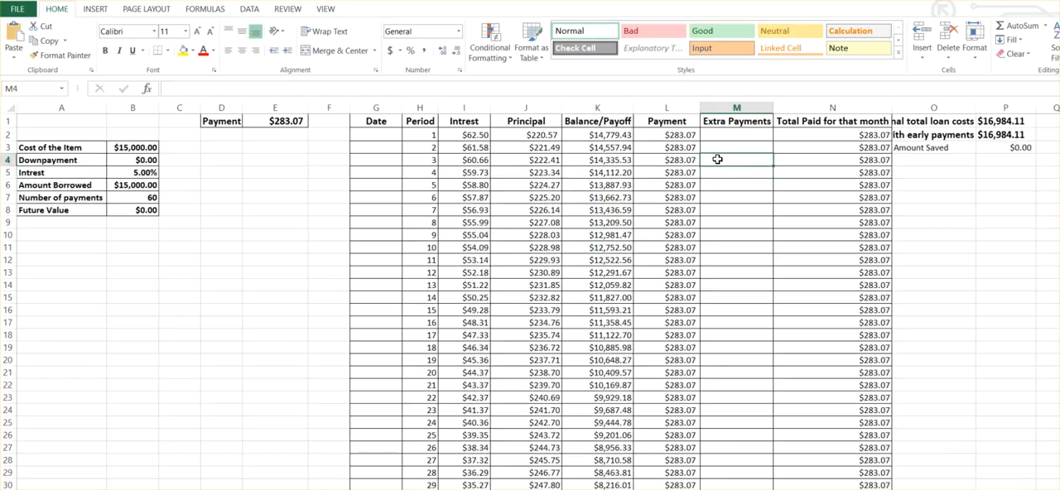
# Make the Amount Saved label and value in O3:P3 bold and left-aligned with font size 12.
pyautogui.moveTo(903, 149); pyautogui.dragTo(1005, 150)
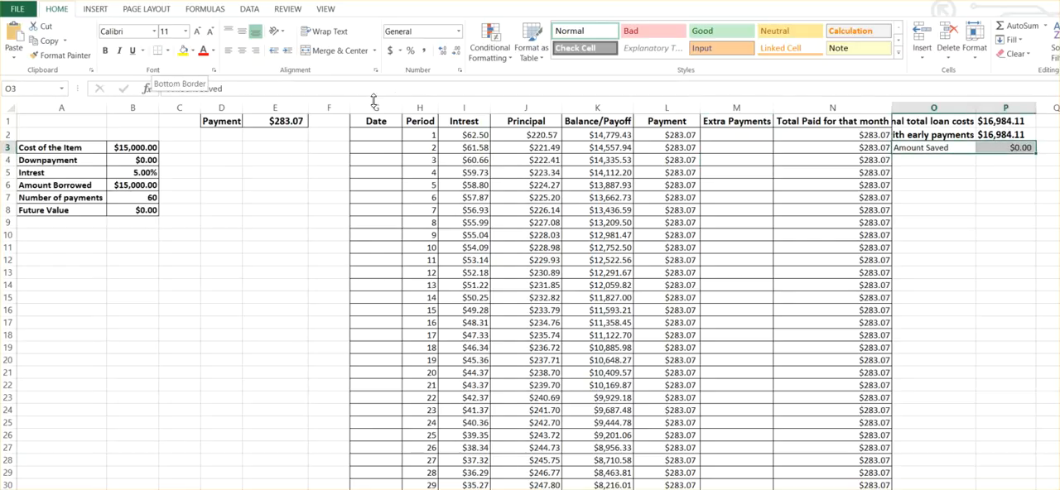
pyautogui.click(105, 50)
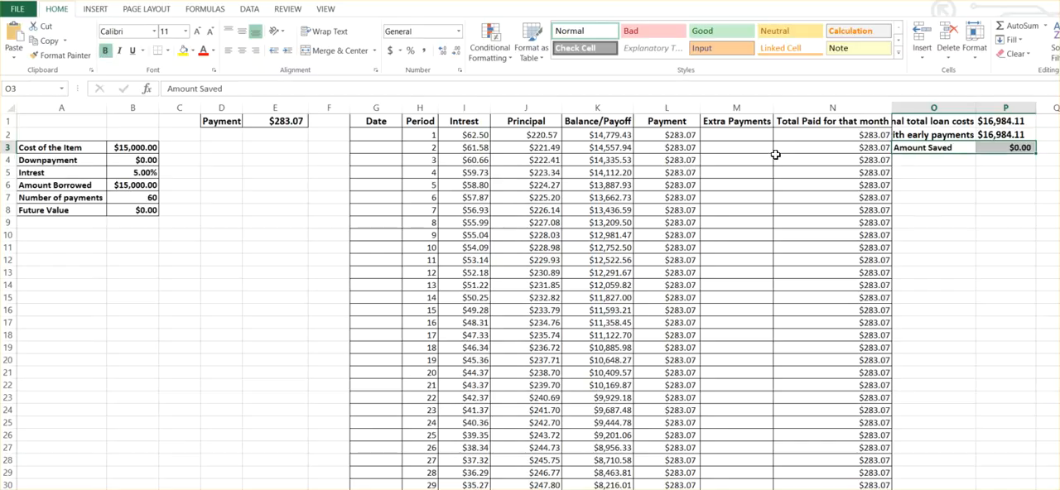
pyautogui.click(229, 51)
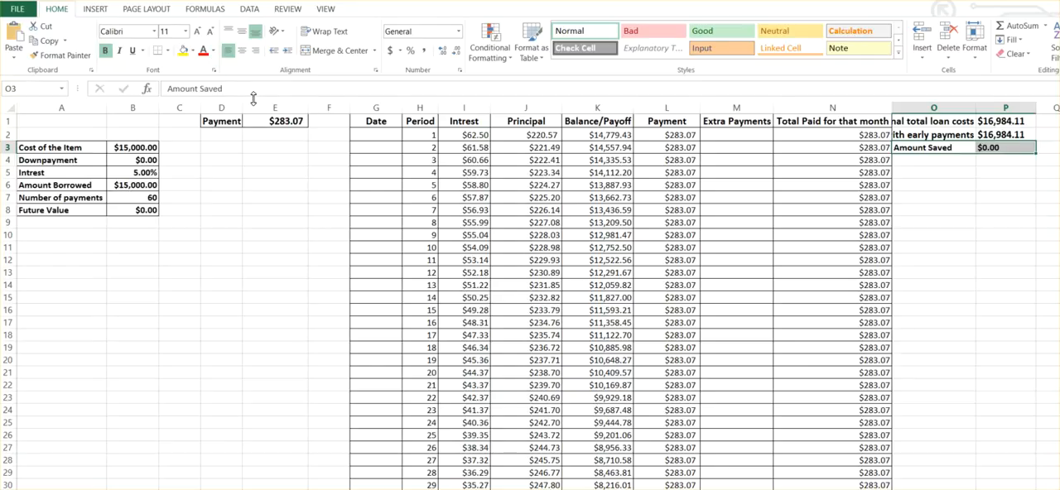
pyautogui.click(196, 33)
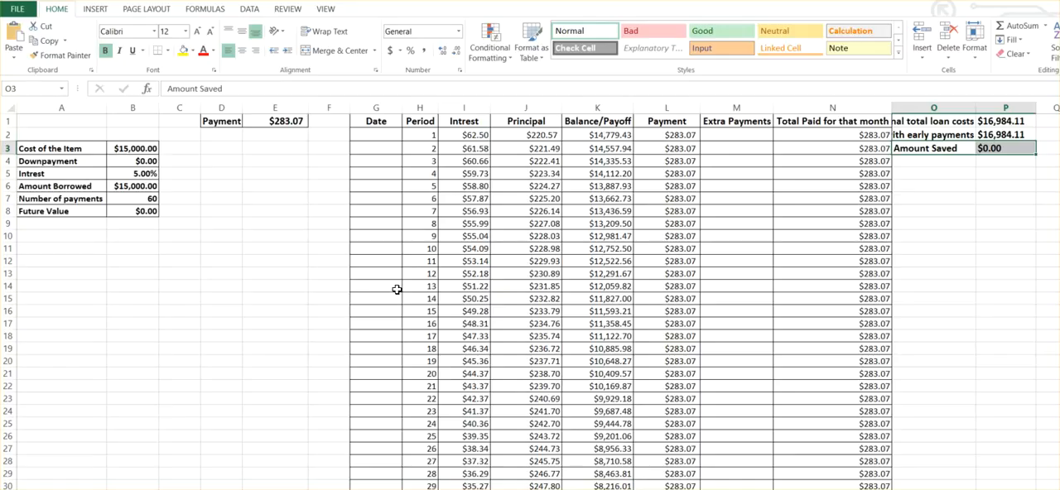